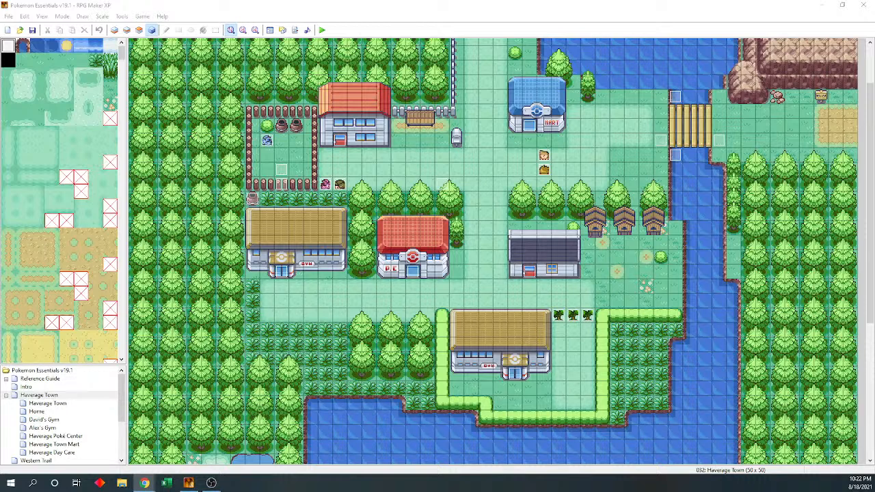
Select the map tile just below the bench and enlarge the map tree to list all the project's maps
{"action": "left_click", "coordinate": [427, 141]}
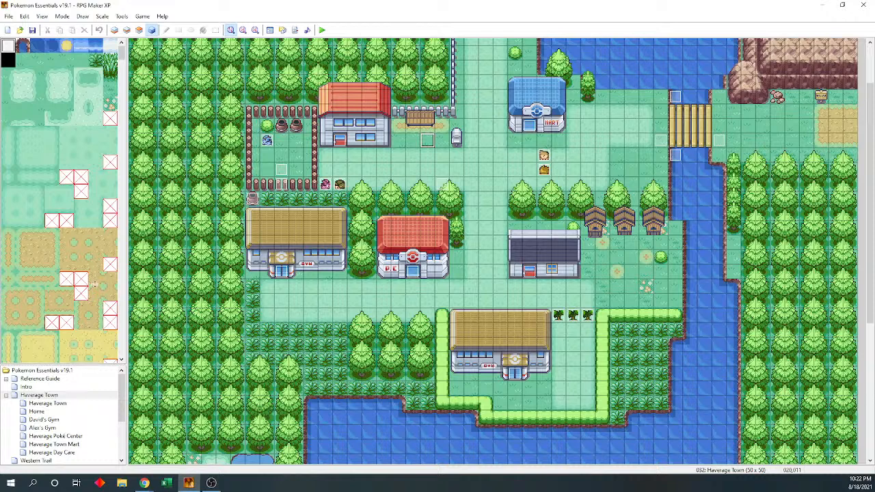
{"action": "left_click_drag", "start_coordinate": [88, 123], "coordinate": [88, 126]}
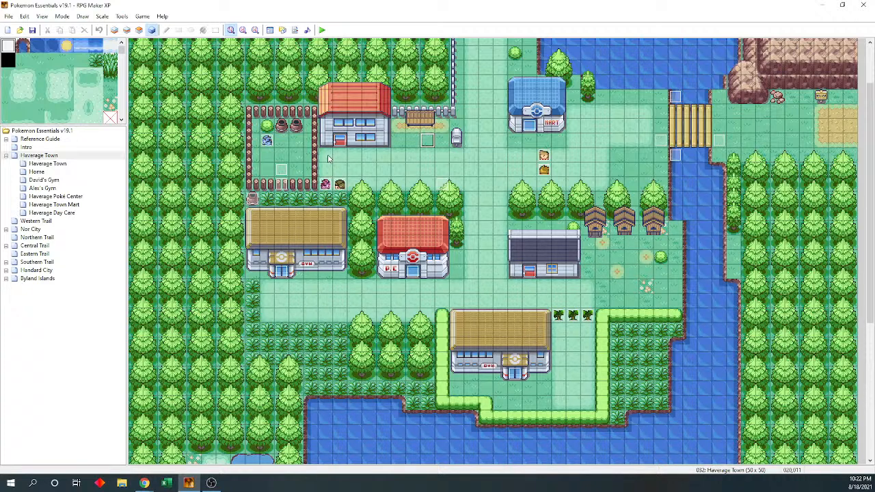
Playtest the saved game in Haverage Town, walk the character up to the house door, and close the playtest
{"action": "left_click", "coordinate": [322, 30]}
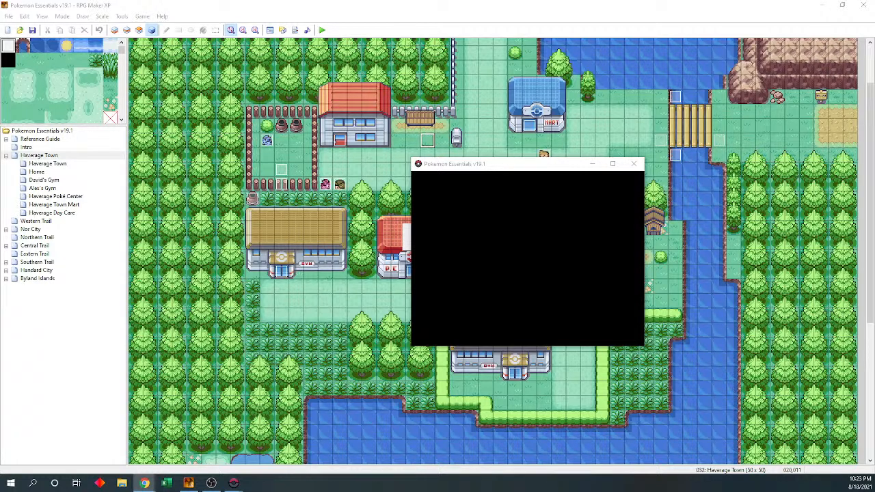
{"action": "left_click_drag", "start_coordinate": [499, 169], "coordinate": [446, 157]}
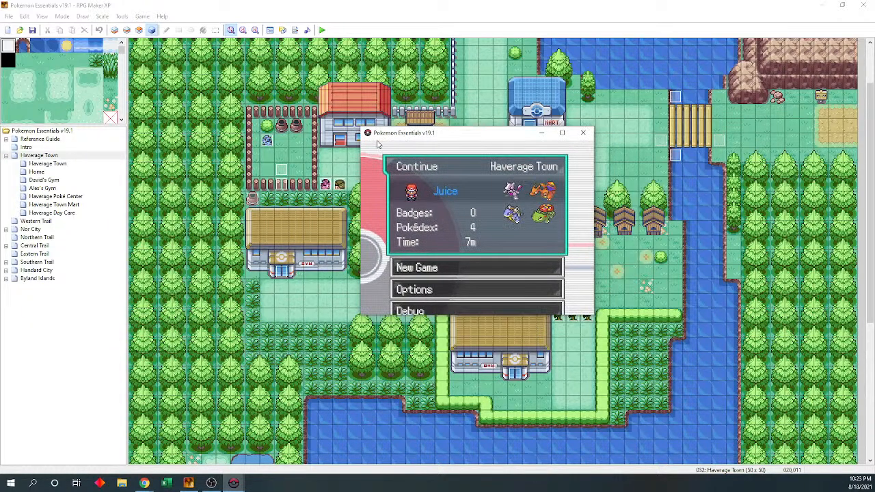
{"action": "key", "text": "Return"}
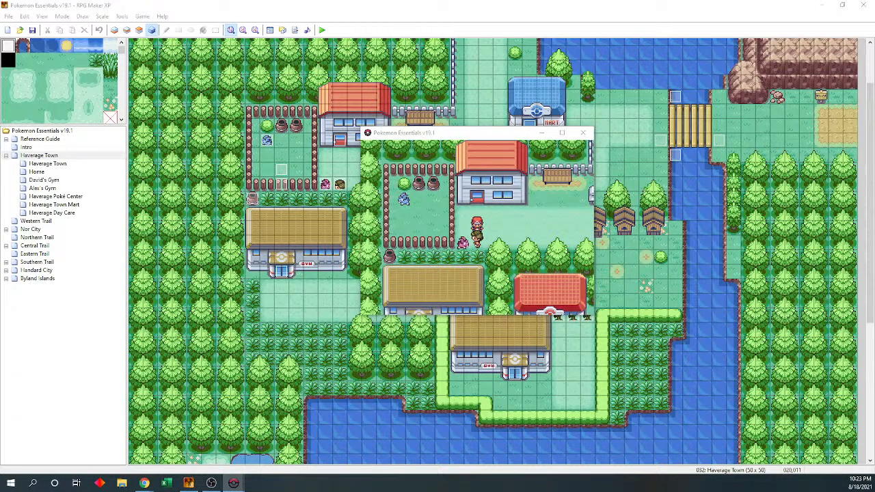
{"action": "left_click", "coordinate": [460, 134]}
{"action": "left_click_drag", "start_coordinate": [459, 135], "coordinate": [554, 109]}
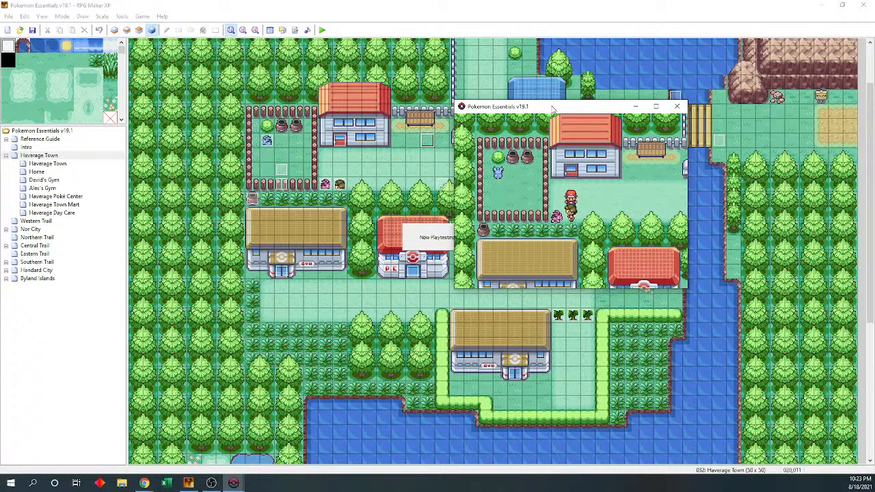
{"action": "key", "text": "Up"}
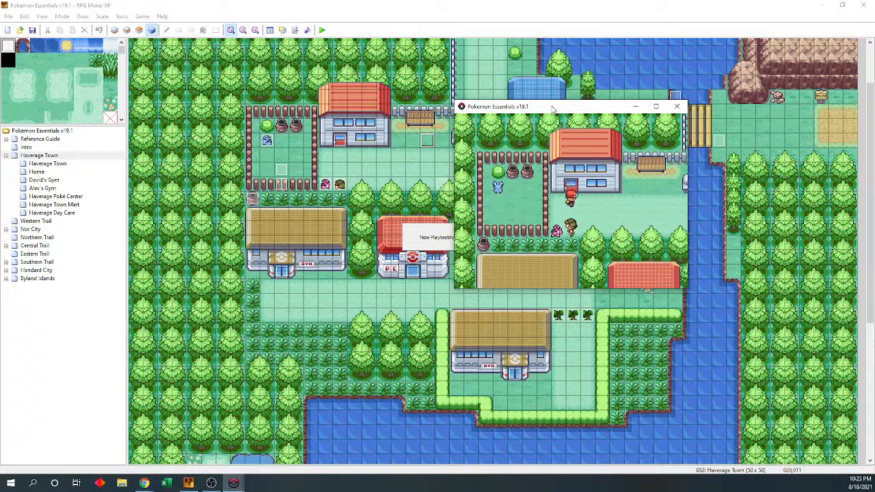
{"action": "left_click", "coordinate": [677, 106]}
{"action": "left_click", "coordinate": [322, 30]}
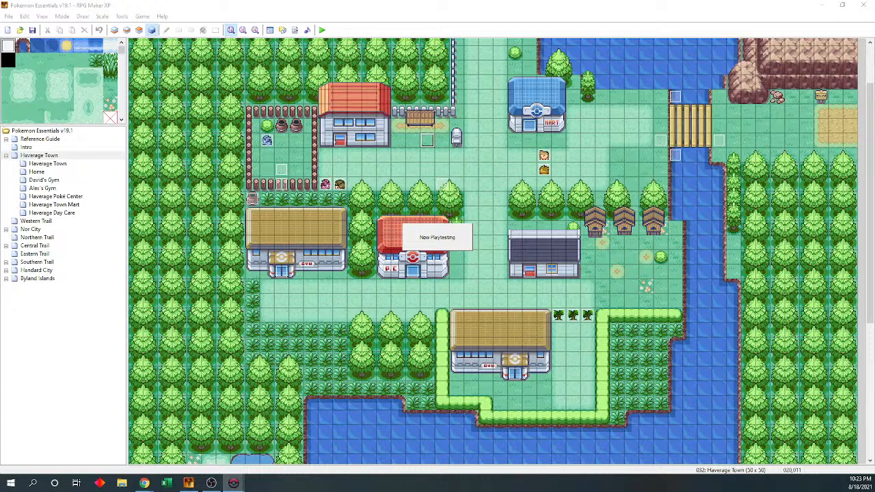
{"action": "left_click_drag", "start_coordinate": [448, 164], "coordinate": [493, 171]}
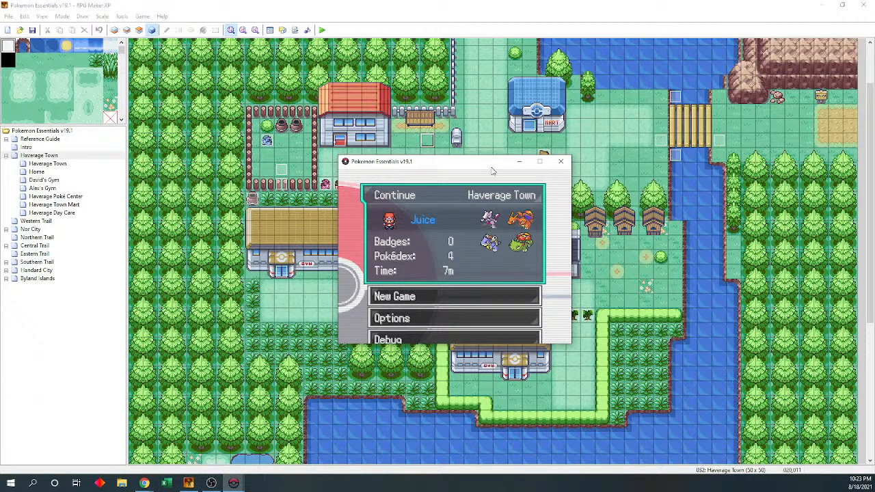
{"action": "key", "text": "Return"}
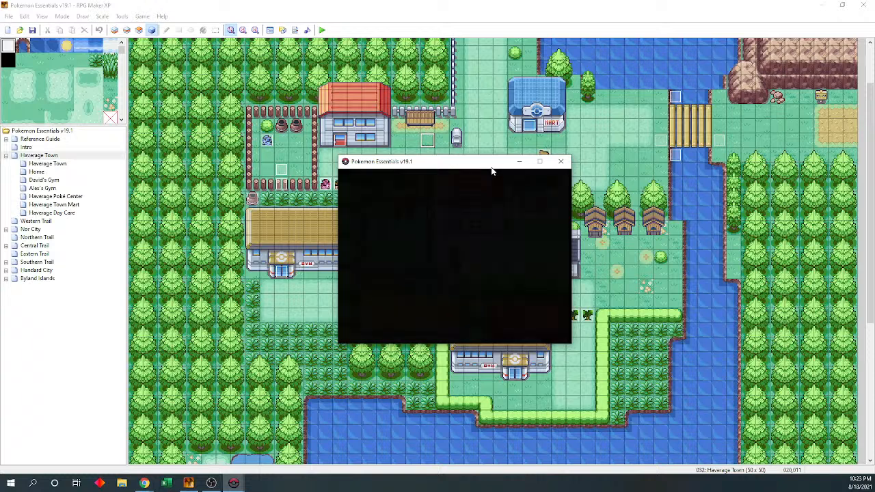
{"action": "left_click", "coordinate": [561, 161]}
Launch another playtest, start a new game through its opening credits, and choose Boy as the player character
{"action": "left_click", "coordinate": [322, 31]}
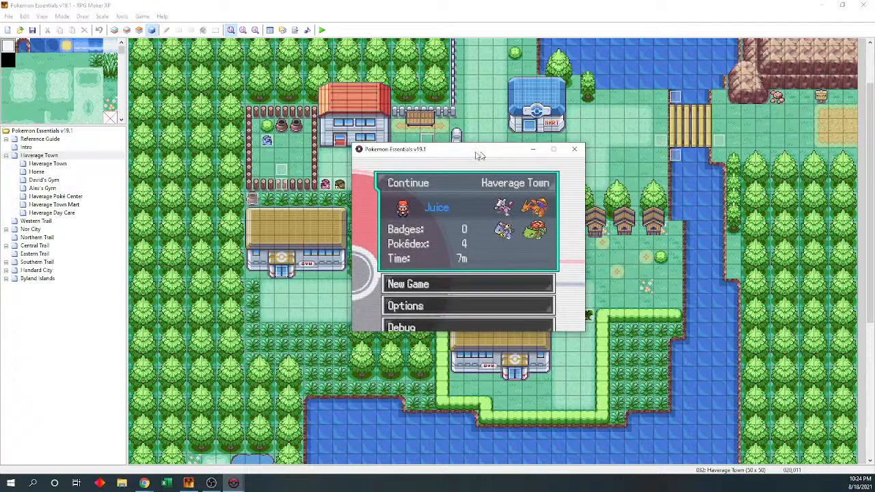
{"action": "left_click_drag", "start_coordinate": [486, 150], "coordinate": [460, 150]}
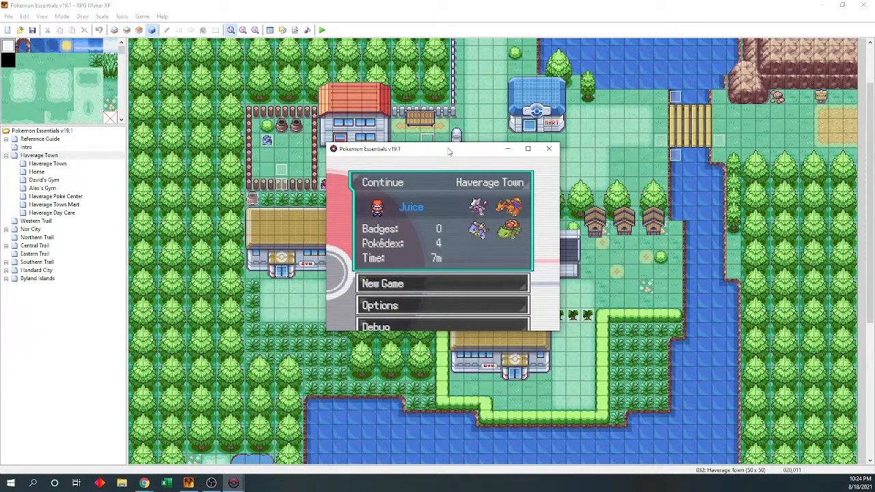
{"action": "key", "text": "Return"}
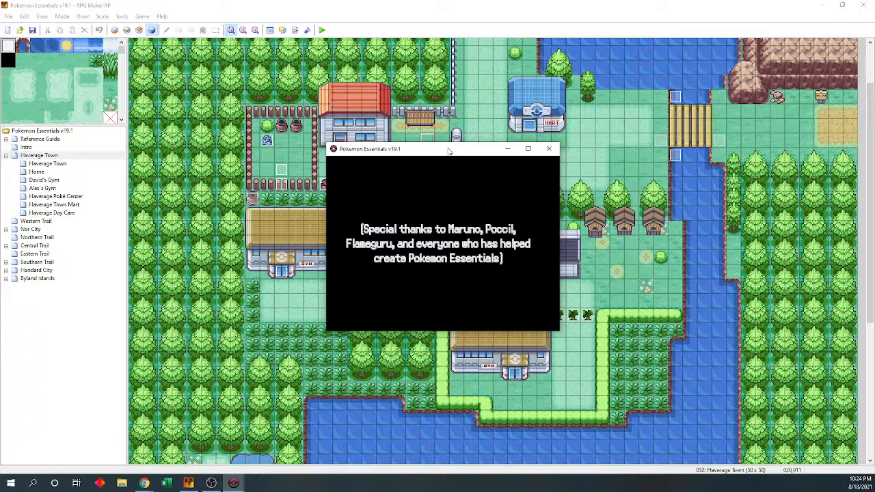
{"action": "key", "text": "Return"}
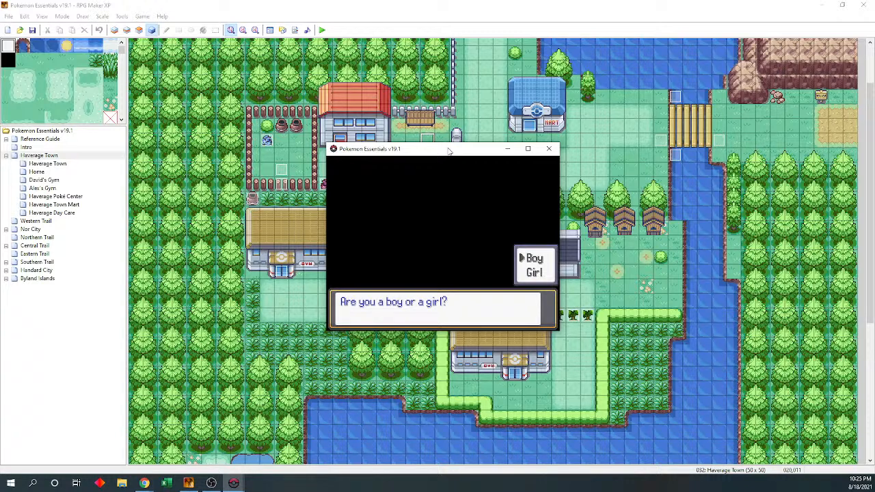
{"action": "key", "text": "Return"}
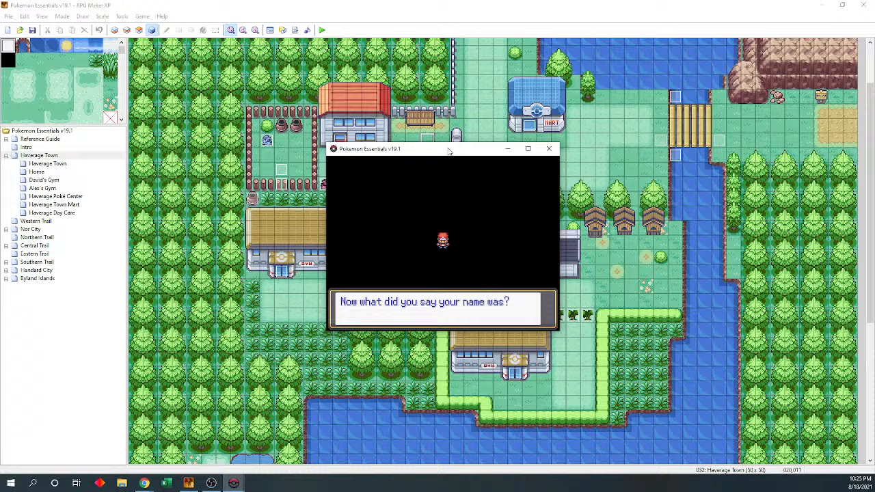
Enter AAA as the player's name and accept it
{"action": "key", "text": "Return"}
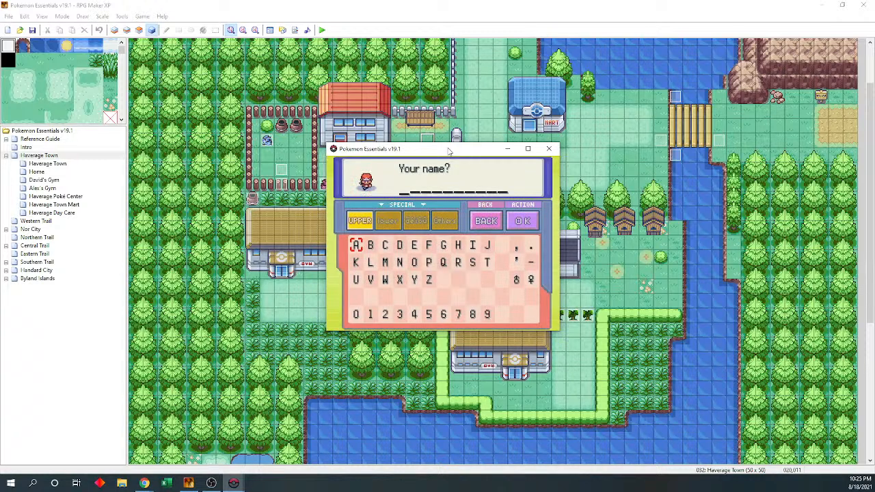
{"action": "key", "text": "Return"}
{"action": "key", "text": "Return"}
{"action": "key", "text": "Return"}
{"action": "key", "text": "Up"}
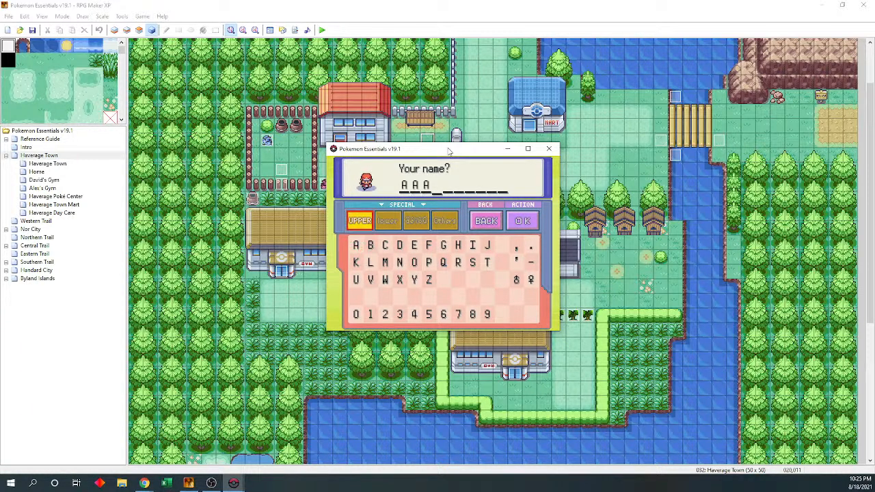
{"action": "key", "text": "Right"}
{"action": "key", "text": "Right"}
{"action": "key", "text": "Right"}
{"action": "key", "text": "Right"}
{"action": "key", "text": "Right"}
{"action": "key", "text": "Return"}
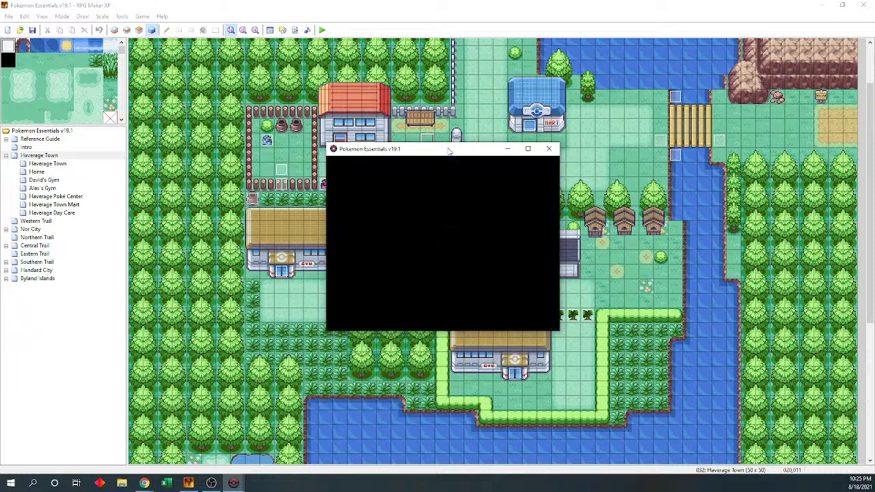
Advance through the remaining introduction dialogue until the player character appears in the bedroom
{"action": "key", "text": "Return"}
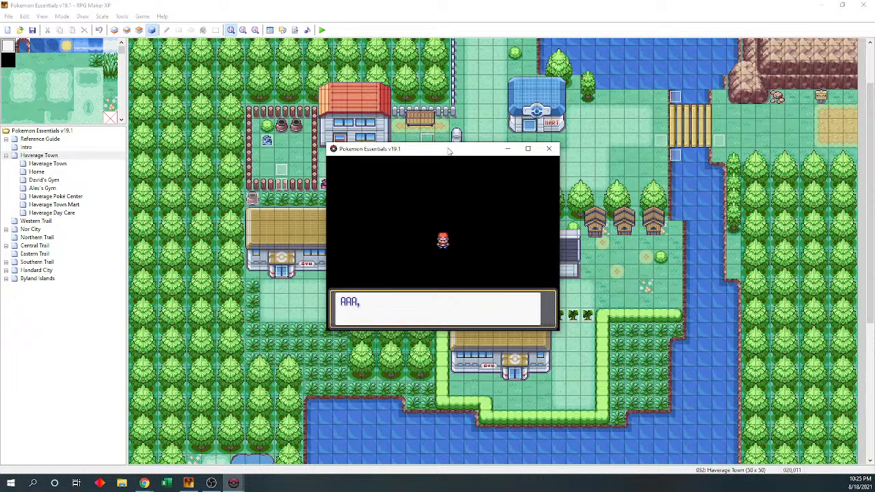
{"action": "key", "text": "Return"}
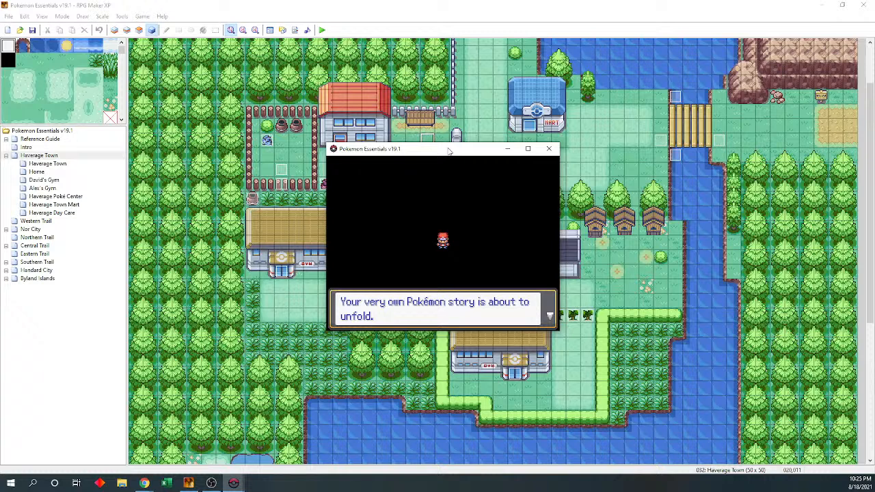
{"action": "key", "text": "Return"}
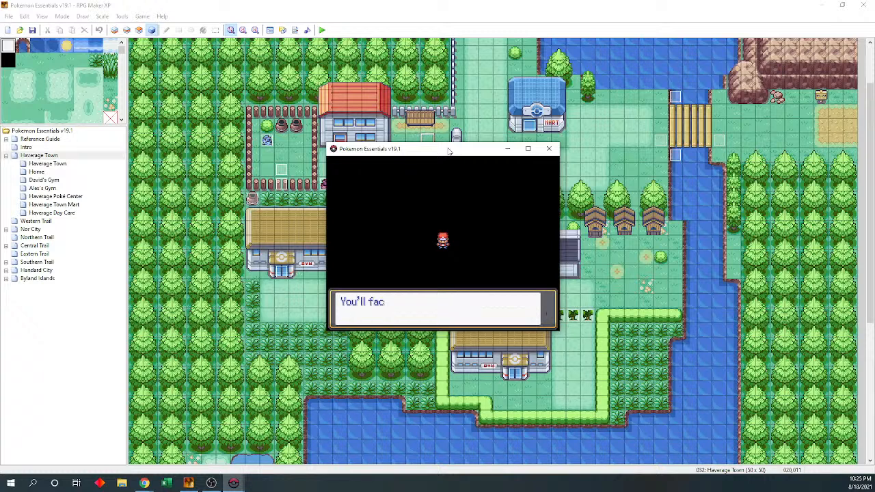
{"action": "key", "text": "Return"}
{"action": "key", "text": "Return"}
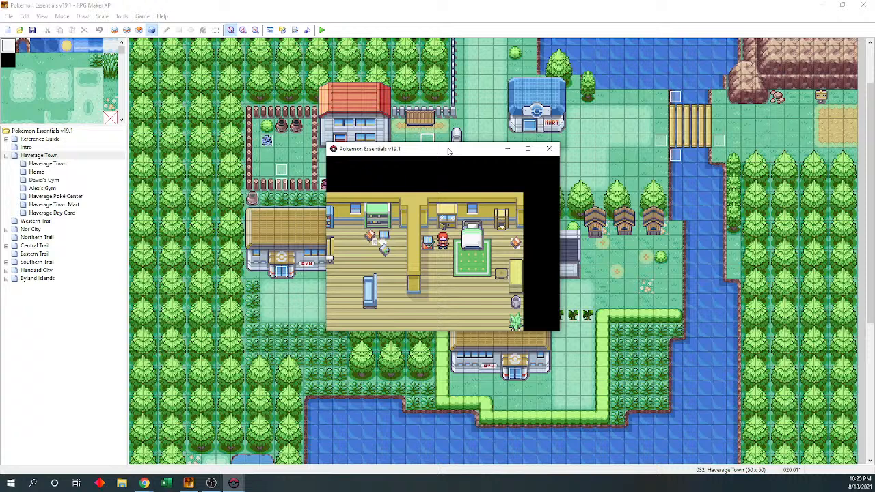
Walk to the book on the far side of the bed, examine it, and decline to read it
{"action": "key", "text": "Down"}
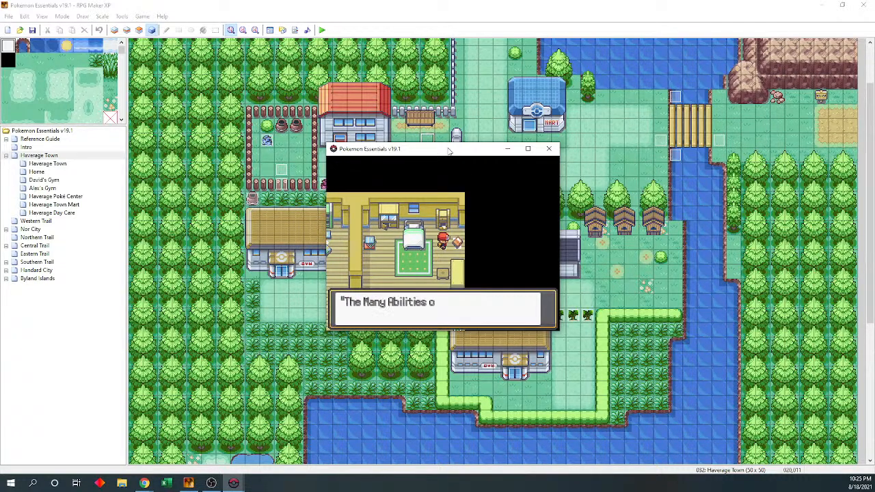
{"action": "key", "text": "Return"}
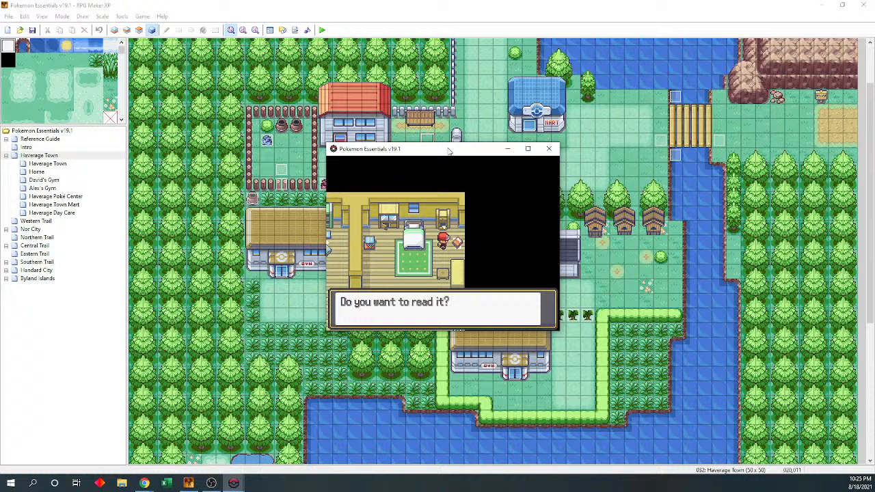
{"action": "key", "text": "Down"}
{"action": "key", "text": "Return"}
{"action": "key", "text": "Return"}
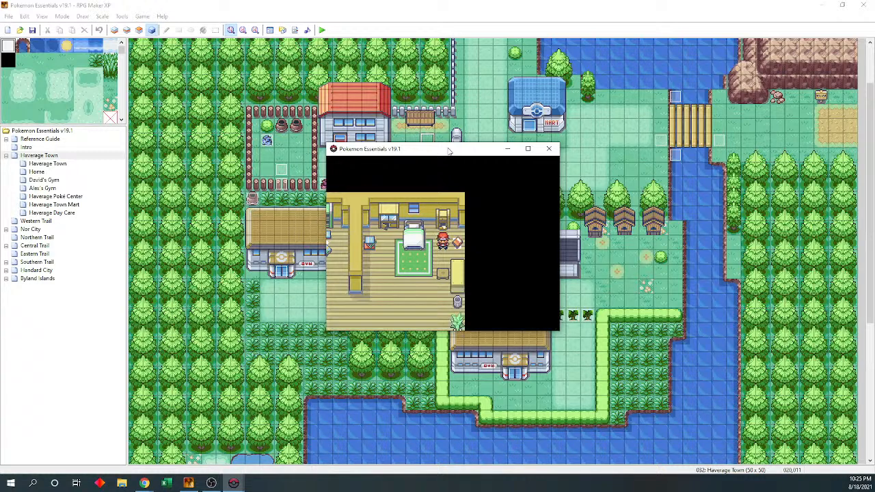
Walk down past the bed to the trash can beside the wall and examine it
{"action": "key", "text": "Down"}
{"action": "key", "text": "Left"}
{"action": "key", "text": "Down"}
{"action": "key", "text": "Right"}
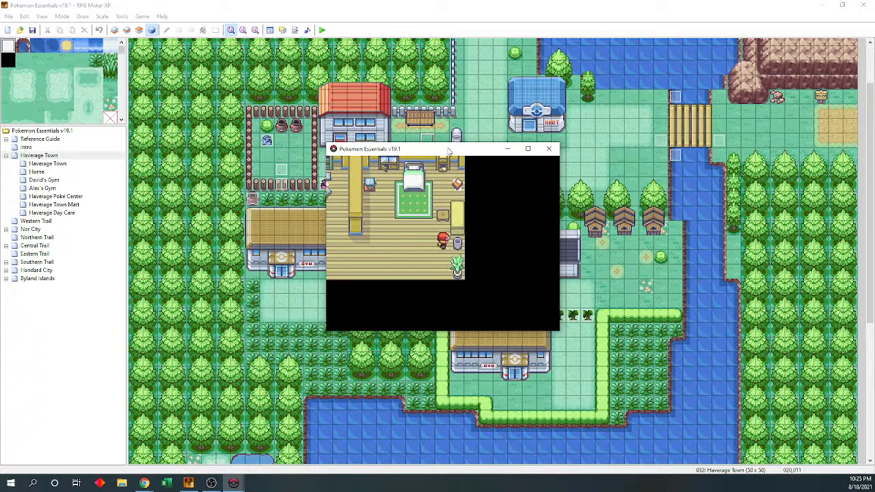
{"action": "key", "text": "Return"}
{"action": "key", "text": "Return"}
{"action": "key", "text": "Up"}
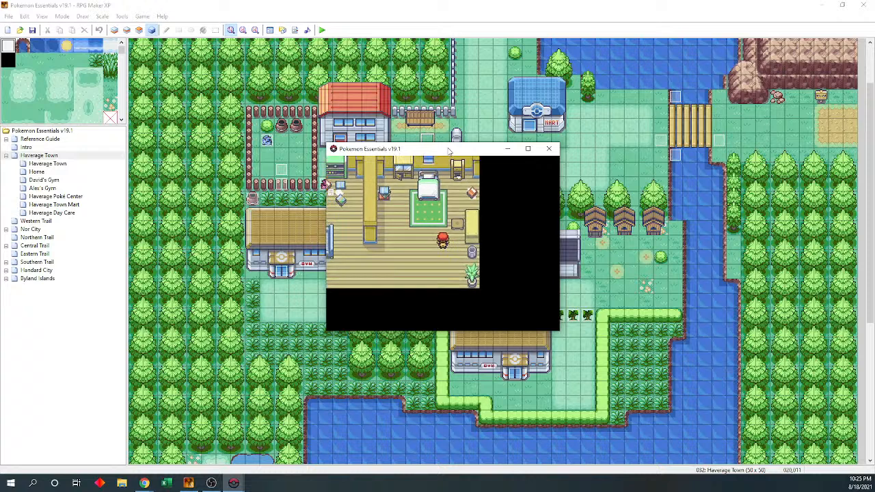
Walk out of the bedroom past the dividing wall and dismiss the wake-up dialogue it triggers
{"action": "key", "text": "Left"}
{"action": "key", "text": "Down"}
{"action": "key", "text": "Down"}
{"action": "key", "text": "Down"}
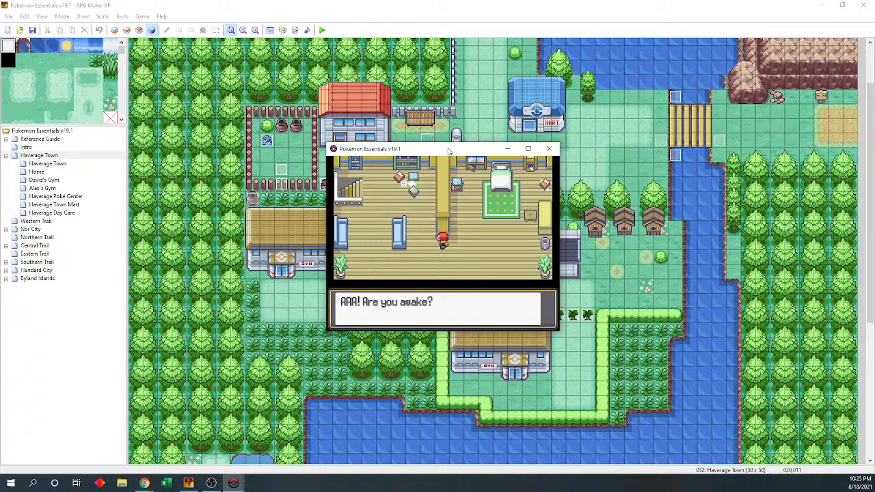
{"action": "key", "text": "Return"}
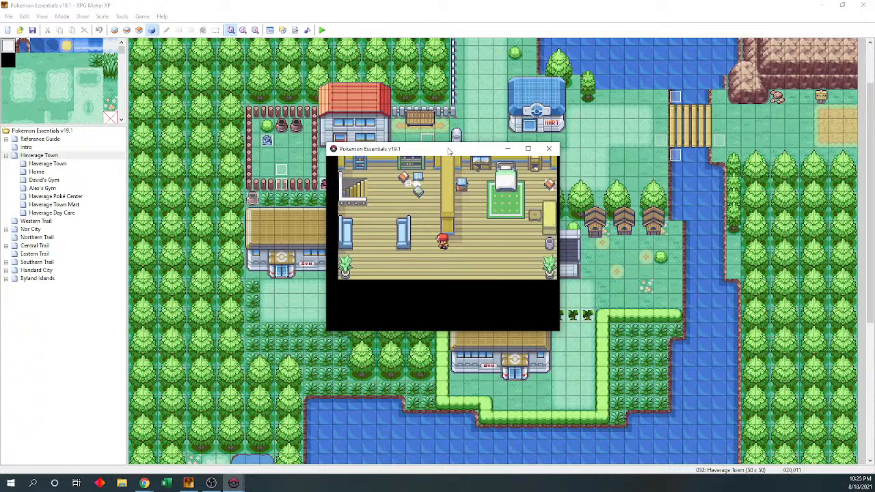
Walk the character past the blue couches to the stairs and go down to the ground floor
{"action": "key", "text": "Up"}
{"action": "key", "text": "Up"}
{"action": "key", "text": "Left"}
{"action": "key", "text": "Left"}
{"action": "key", "text": "Left"}
{"action": "key", "text": "Left"}
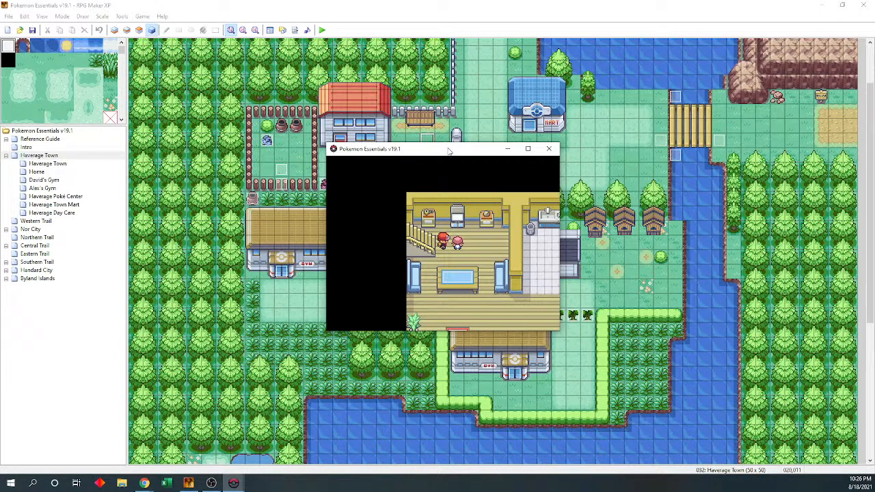
Talk through the pink-haired character's dialogue about Dad beside the stairs
{"action": "key", "text": "Return"}
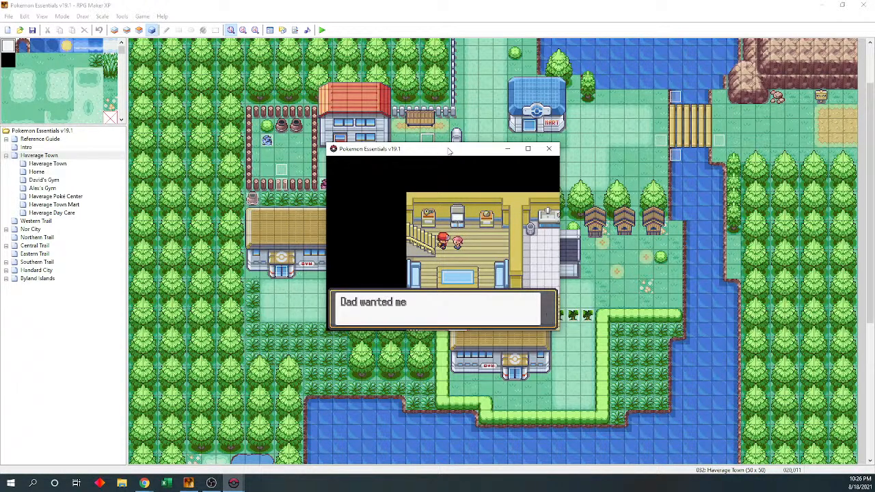
{"action": "key", "text": "Return"}
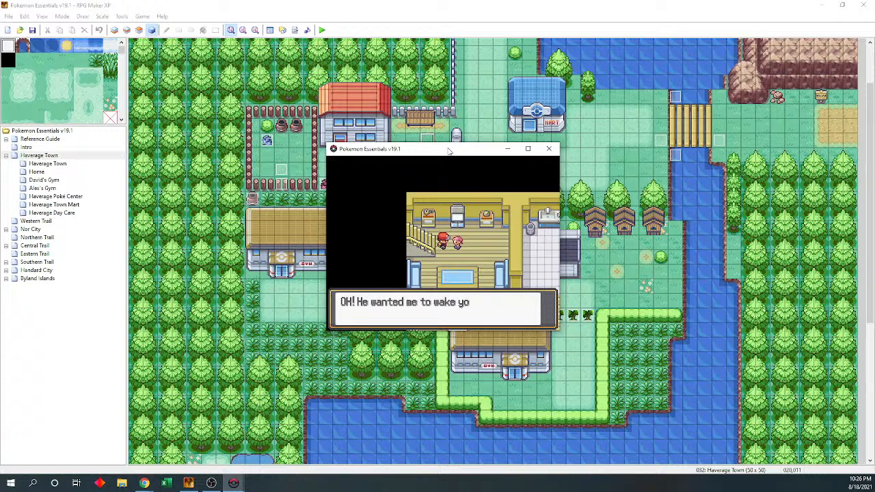
{"action": "key", "text": "Return"}
{"action": "key", "text": "Return"}
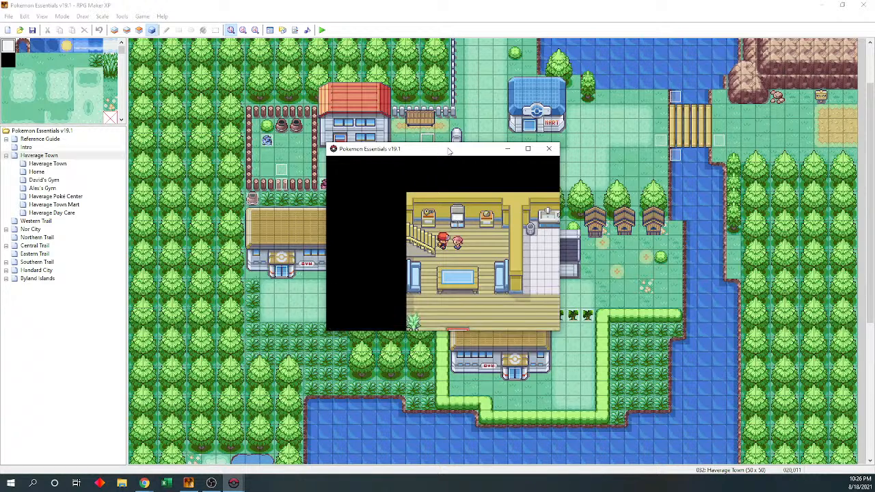
Walk to the television on the living room's back wall and read through its Kalos regional qualifiers broadcast
{"action": "key", "text": "Right"}
{"action": "key", "text": "Up"}
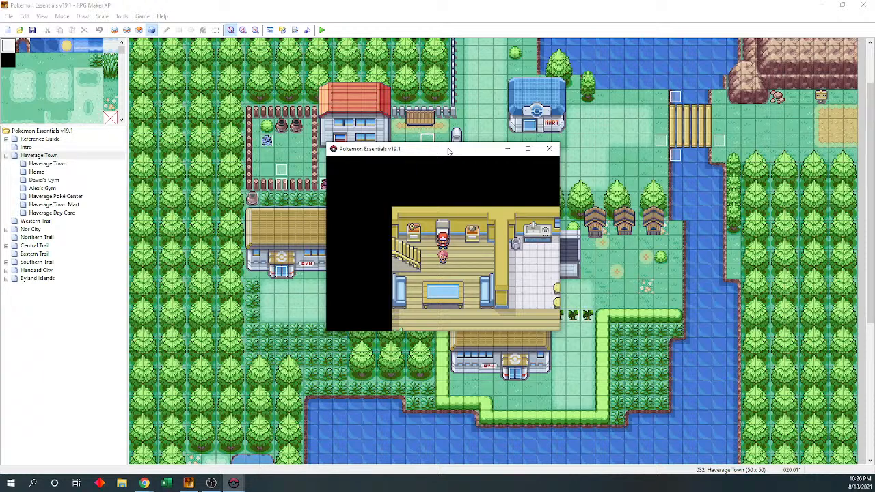
{"action": "key", "text": "Return"}
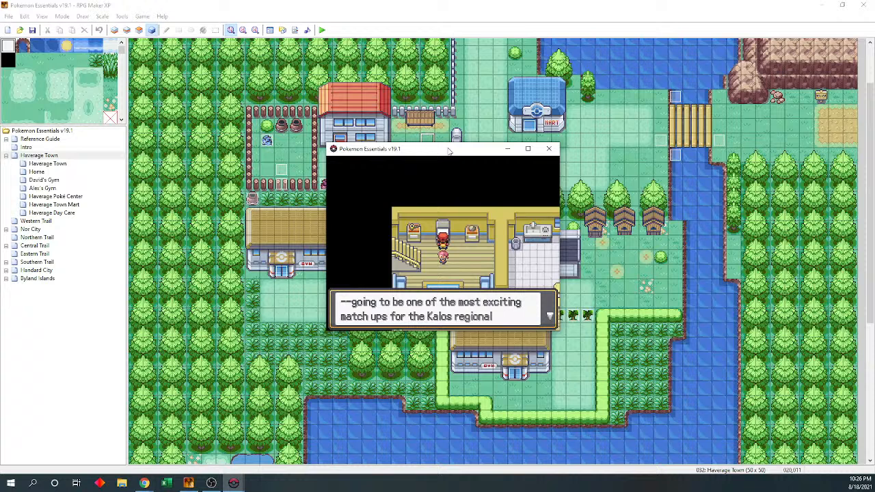
{"action": "key", "text": "Return"}
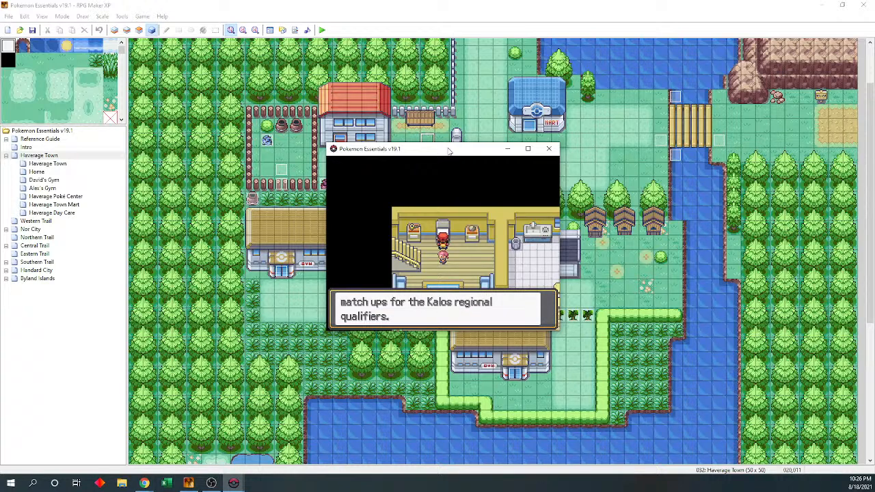
{"action": "key", "text": "Return"}
Talk through the breakfast dialogue with the brown-haired character in the kitchen and examine the trash can beside the sink
{"action": "key", "text": "Return"}
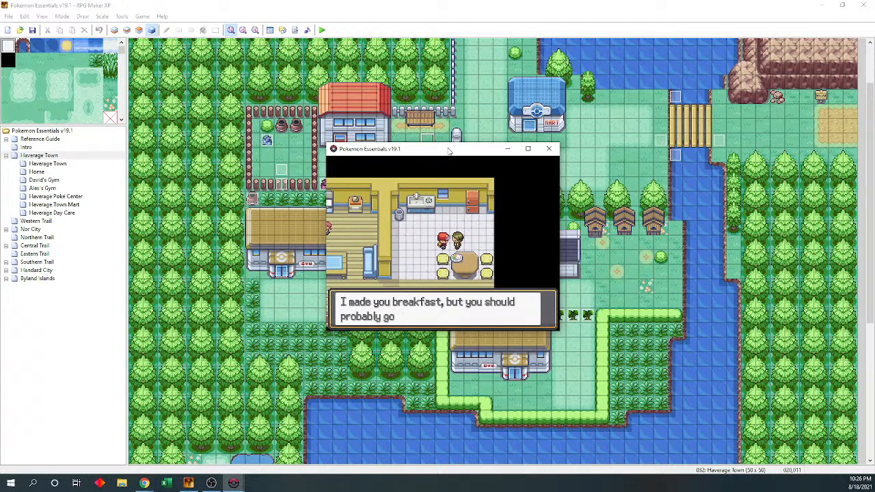
{"action": "key", "text": "c"}
{"action": "key", "text": "Left"}
{"action": "key", "text": "Up"}
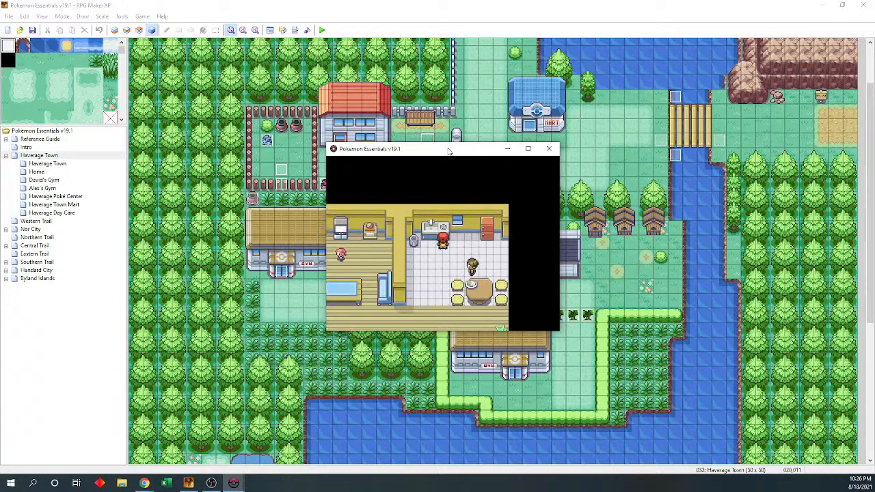
{"action": "key", "text": "Left"}
{"action": "key", "text": "c"}
{"action": "key", "text": "c"}
Walk out of the kitchen and across the hall to the floor below the living room's coffee table
{"action": "key", "text": "Down"}
{"action": "key", "text": "Down"}
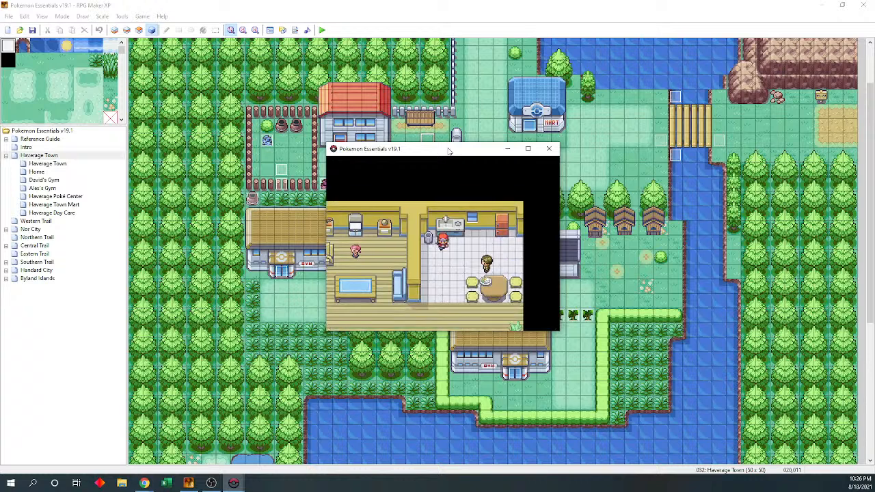
{"action": "key", "text": "Down"}
{"action": "key", "text": "Down"}
{"action": "key", "text": "Down"}
{"action": "key", "text": "Left"}
{"action": "key", "text": "Left"}
{"action": "key", "text": "Left"}
{"action": "key", "text": "Left"}
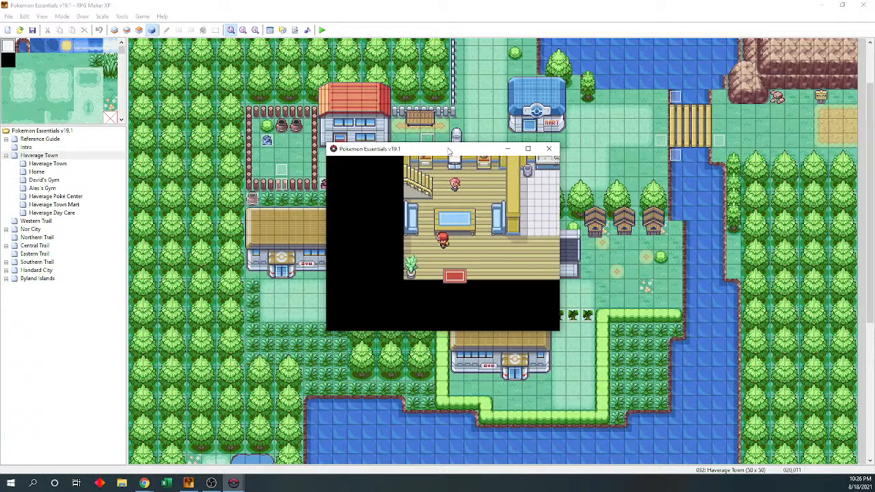
Walk back into the kitchen along the dividing wall and return to the hall below it
{"action": "key", "text": "Right"}
{"action": "key", "text": "Right"}
{"action": "key", "text": "Up"}
{"action": "key", "text": "Right"}
{"action": "key", "text": "Up"}
{"action": "key", "text": "Up"}
{"action": "key", "text": "Up"}
{"action": "key", "text": "Down"}
{"action": "key", "text": "Down"}
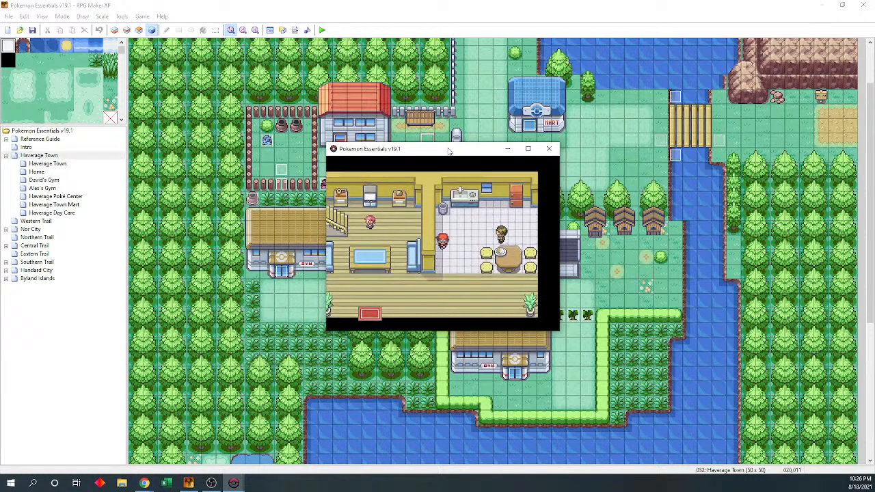
{"action": "key", "text": "Down"}
{"action": "key", "text": "Down"}
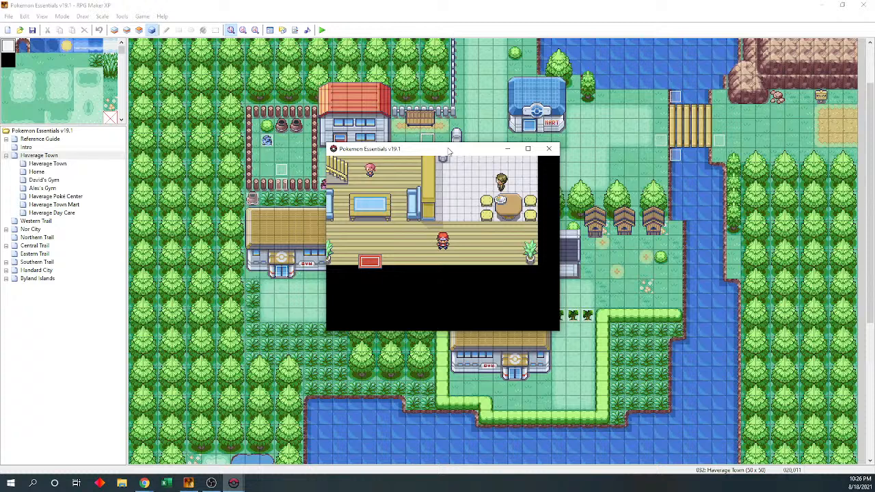
Walk along the hall to the red doormat and leave the house
{"action": "key", "text": "Down"}
{"action": "key", "text": "Left"}
{"action": "key", "text": "Left"}
{"action": "key", "text": "Left"}
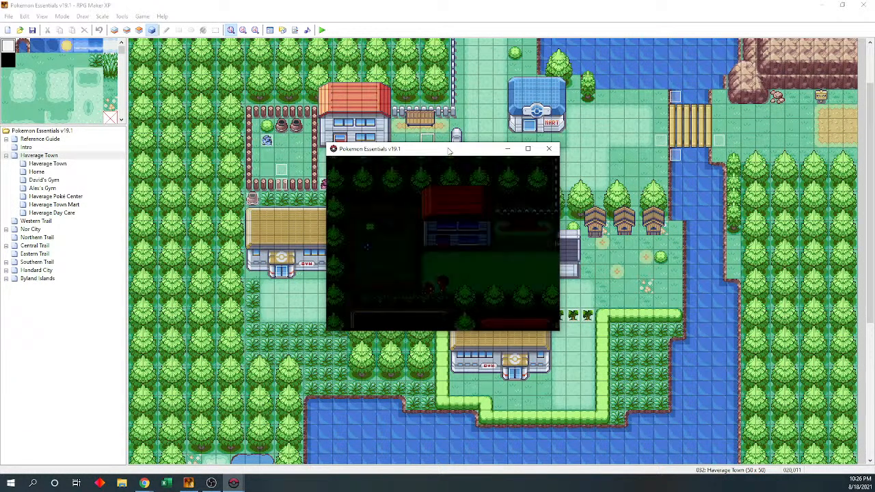
Walk down to the character beside the pink Pokémon outside the house and talk about the travelling professor
{"action": "key", "text": "Down"}
{"action": "key", "text": "Down"}
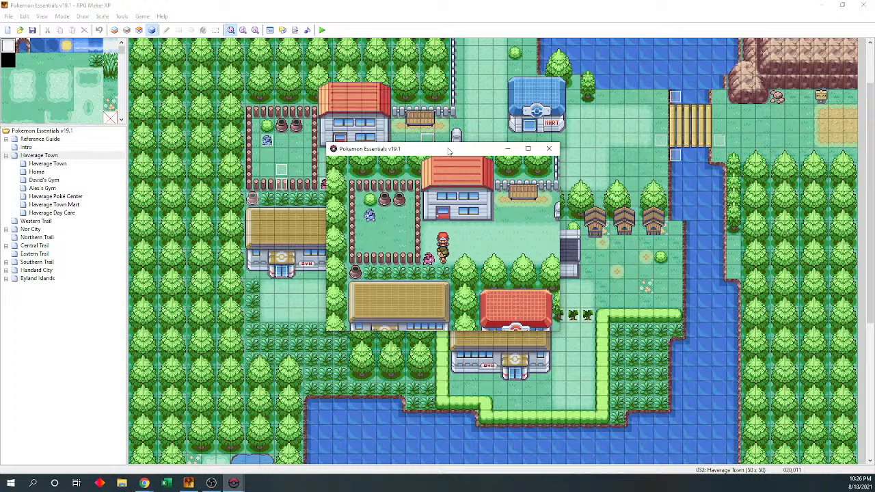
{"action": "key", "text": "c"}
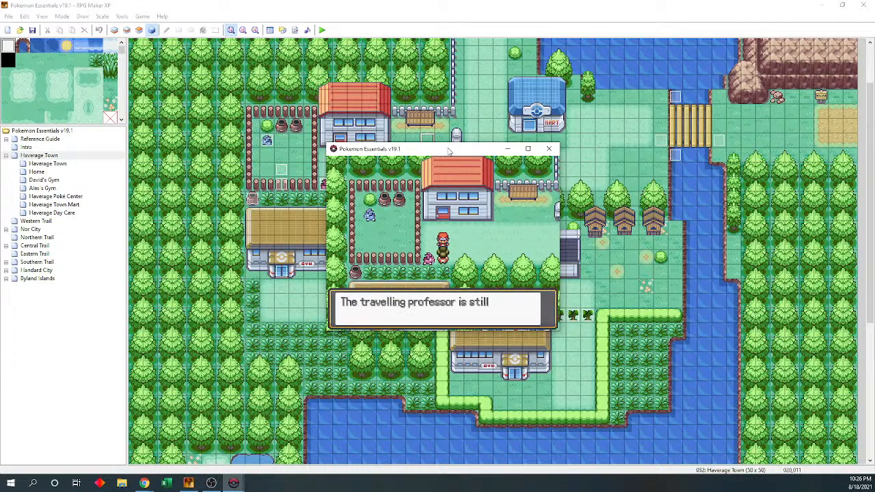
{"action": "key", "text": "c"}
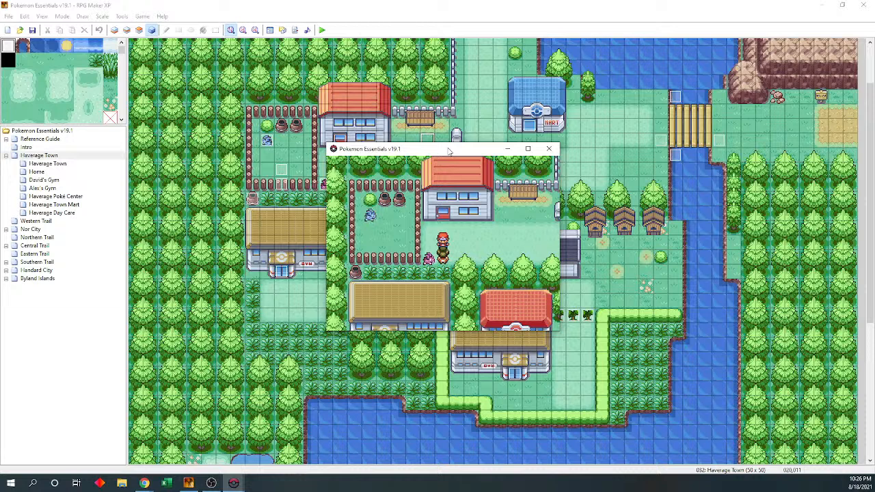
Walk past the pink Pokémon and along the tree line toward the mailbox to trigger the professor's encounter
{"action": "key", "text": "Left"}
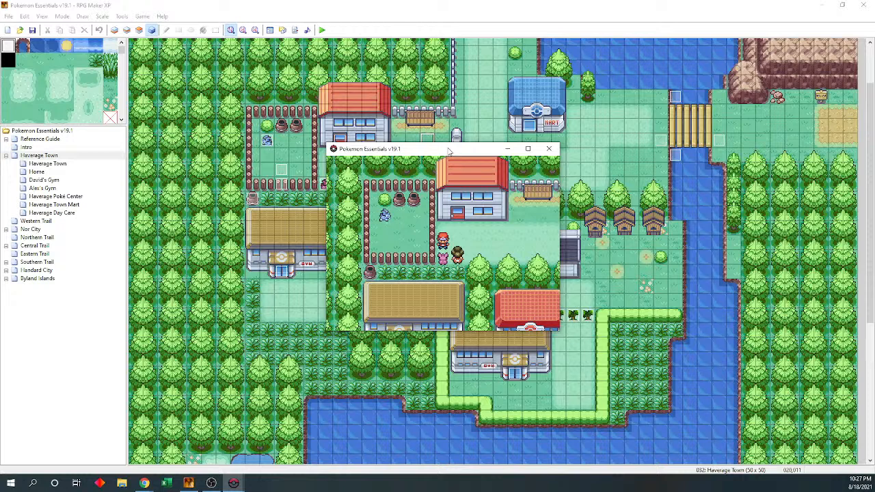
{"action": "key", "text": "Right"}
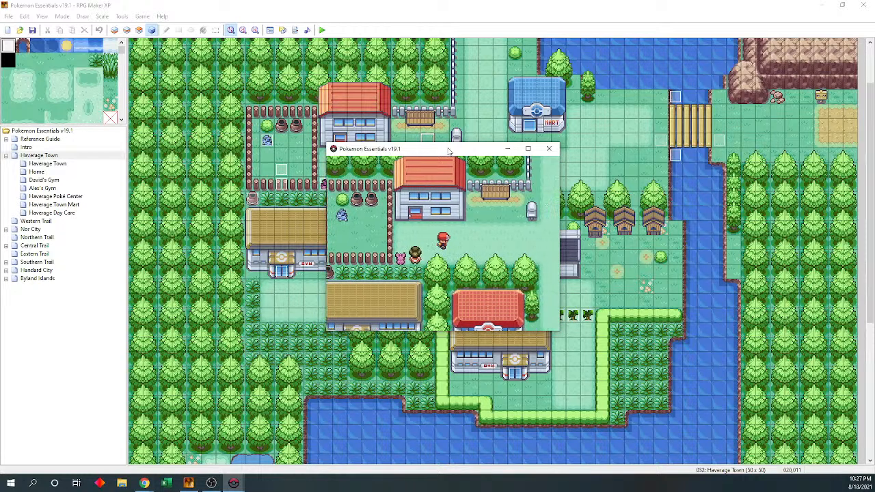
{"action": "key", "text": "Right"}
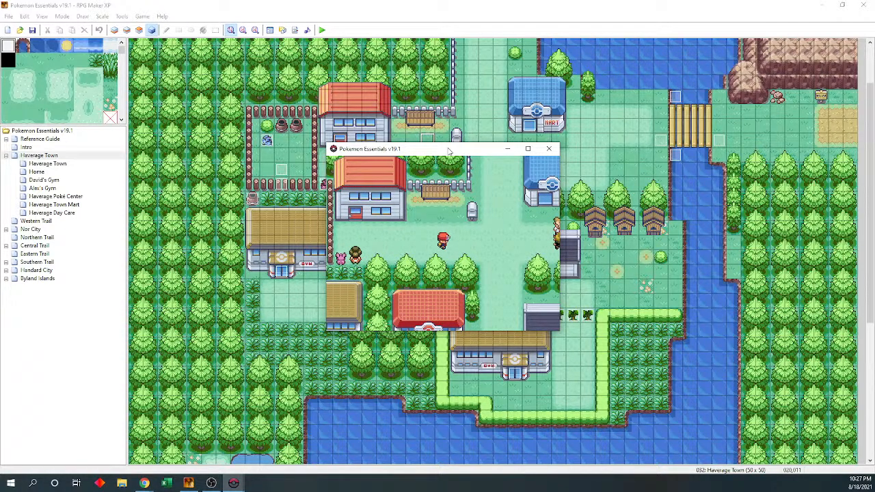
{"action": "key", "text": "Down"}
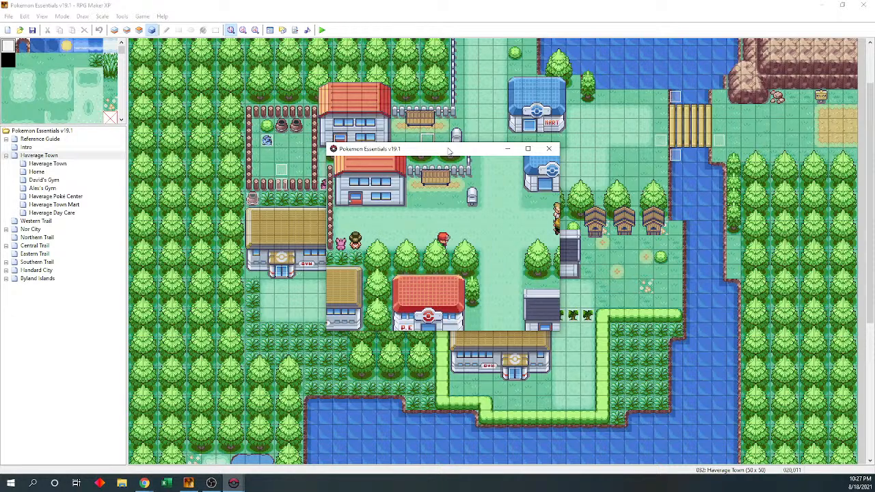
{"action": "key", "text": "Right"}
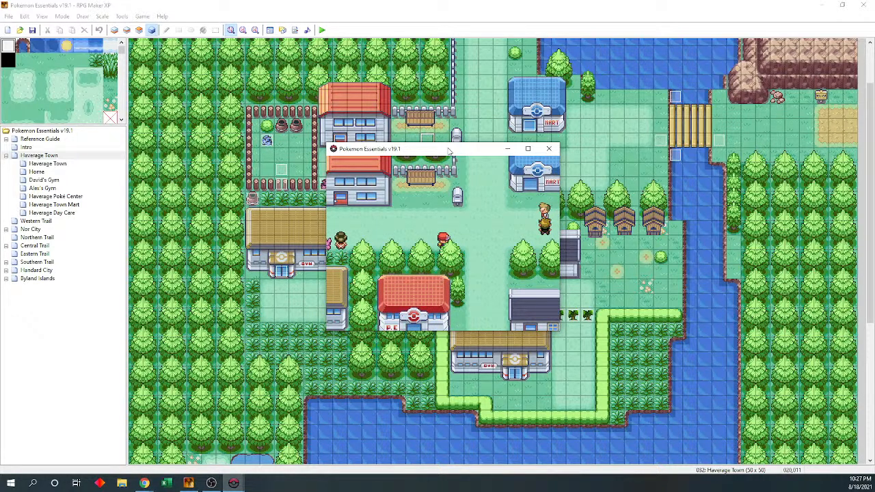
{"action": "key", "text": "Up"}
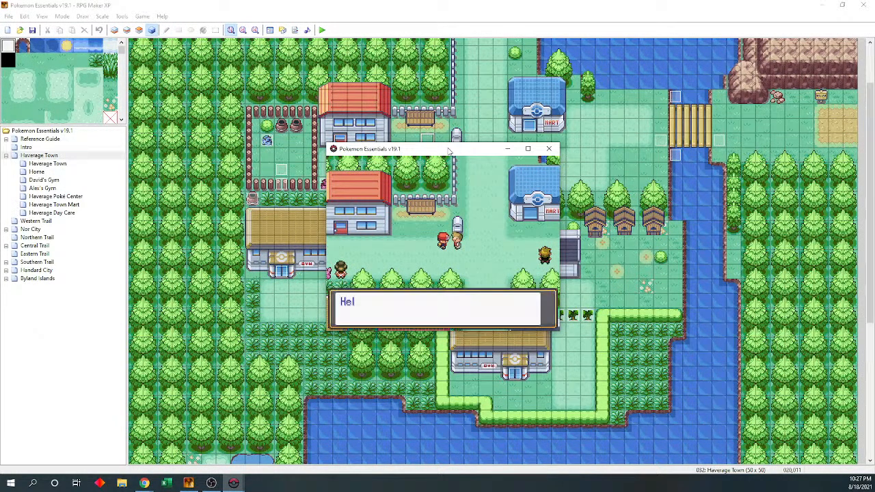
Advance through the professor's welcome to the world of Pokémon up to the help choices
{"action": "key", "text": "c"}
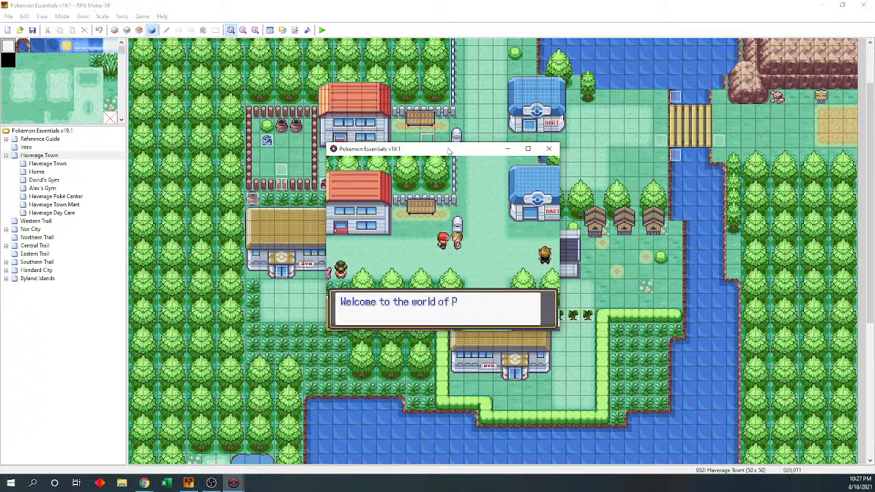
{"action": "key", "text": "c"}
{"action": "key", "text": "c"}
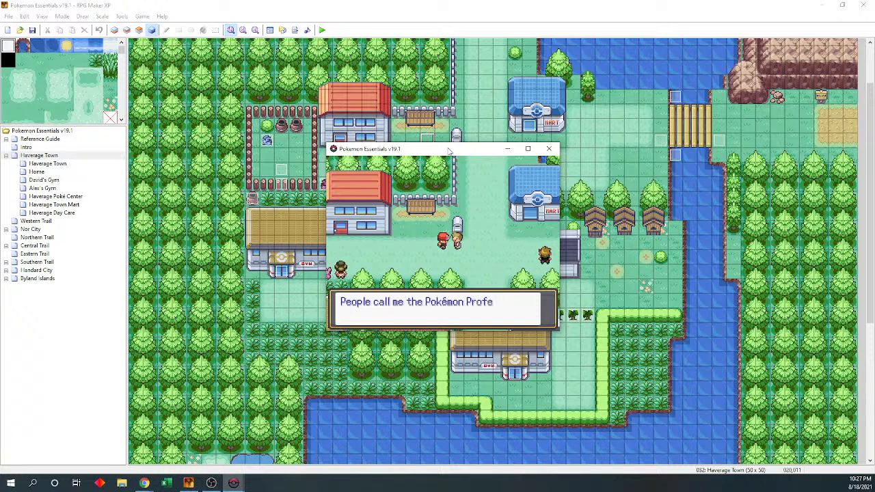
{"action": "key", "text": "c"}
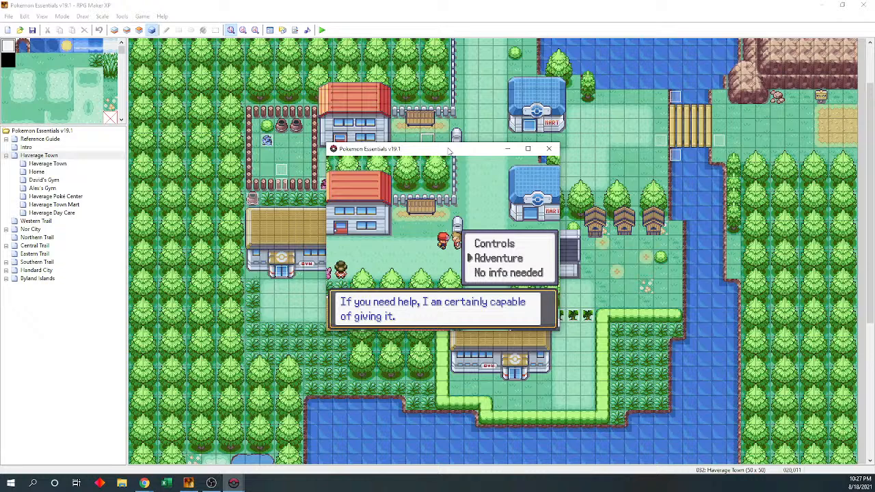
Choose the Adventure help topic and read through all its pages
{"action": "key", "text": "Return"}
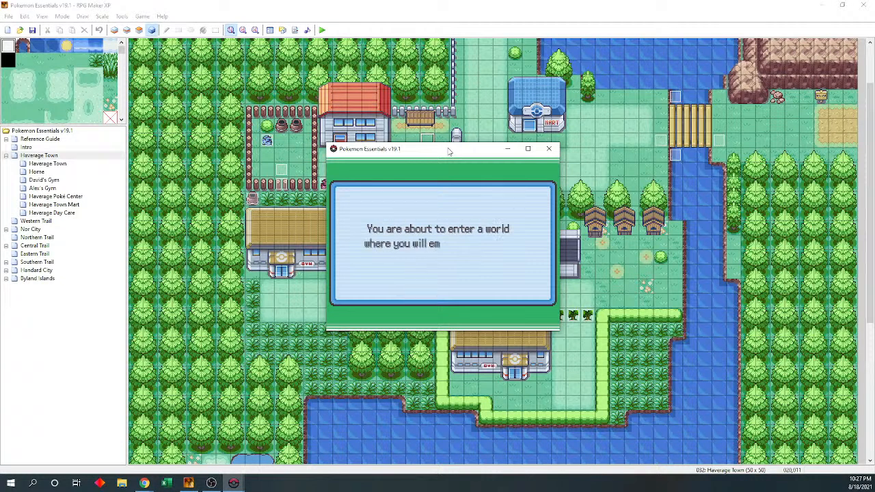
{"action": "key", "text": "Return"}
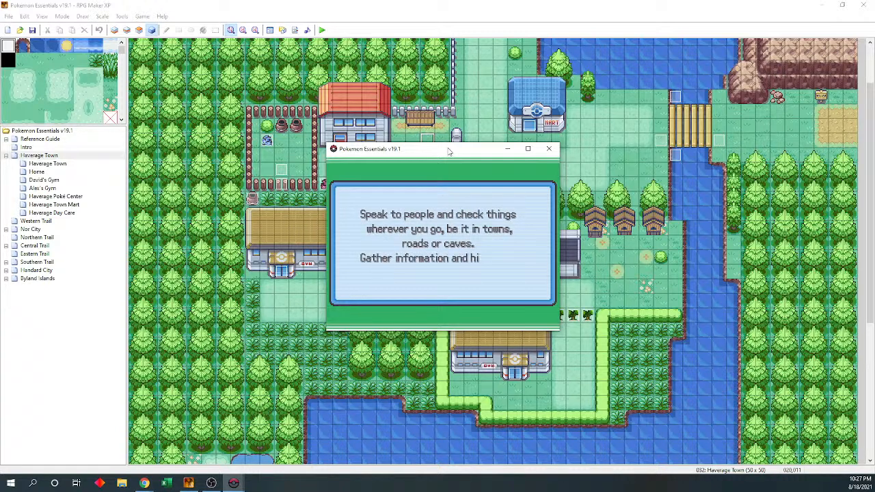
{"action": "key", "text": "Return"}
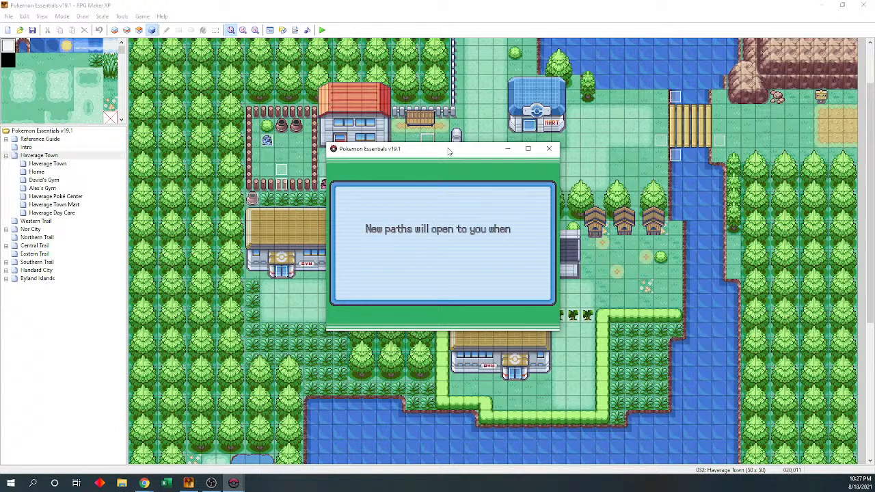
{"action": "key", "text": "Return"}
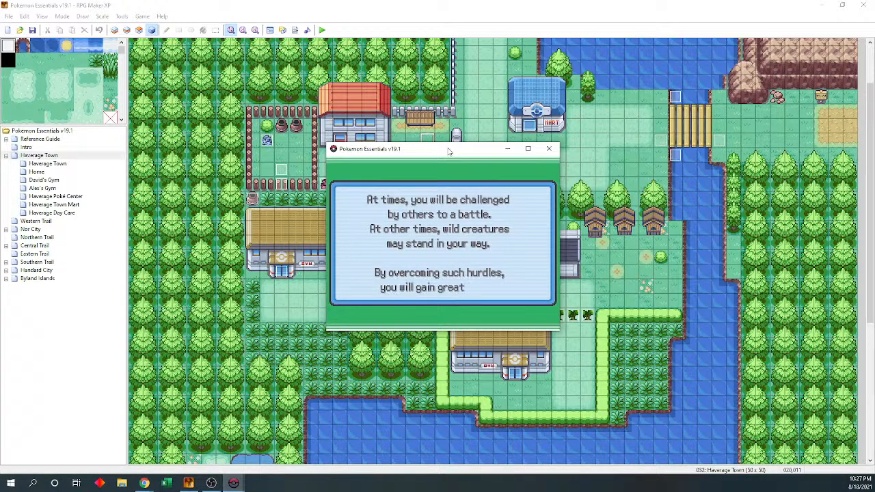
{"action": "key", "text": "Return"}
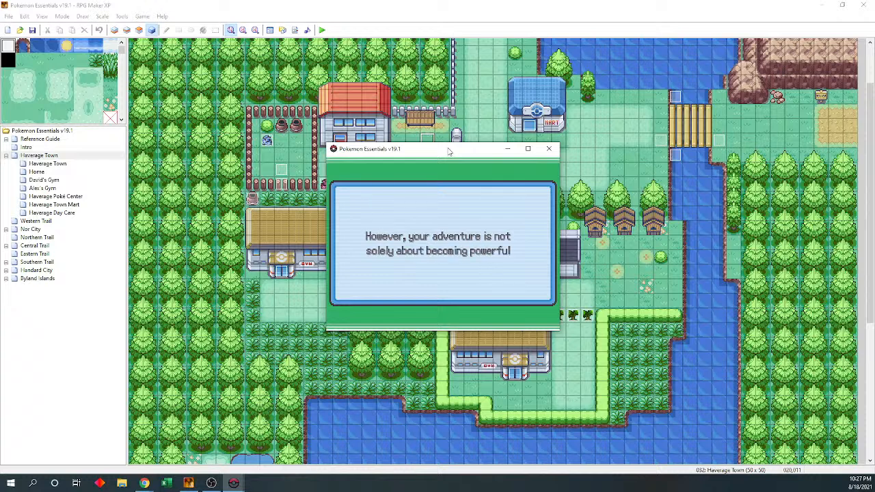
{"action": "key", "text": "Return"}
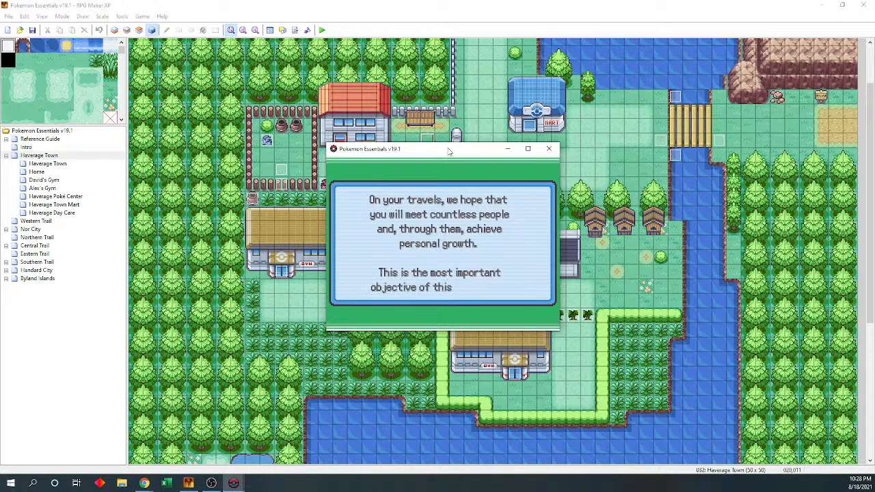
{"action": "key", "text": "Return"}
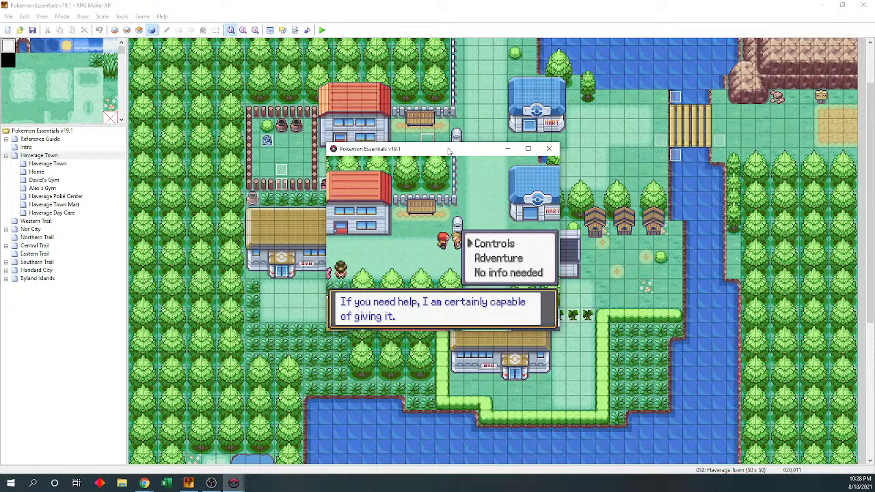
Read through the Controls help pages and leave the help choices to continue the professor's dialogue
{"action": "key", "text": "Return"}
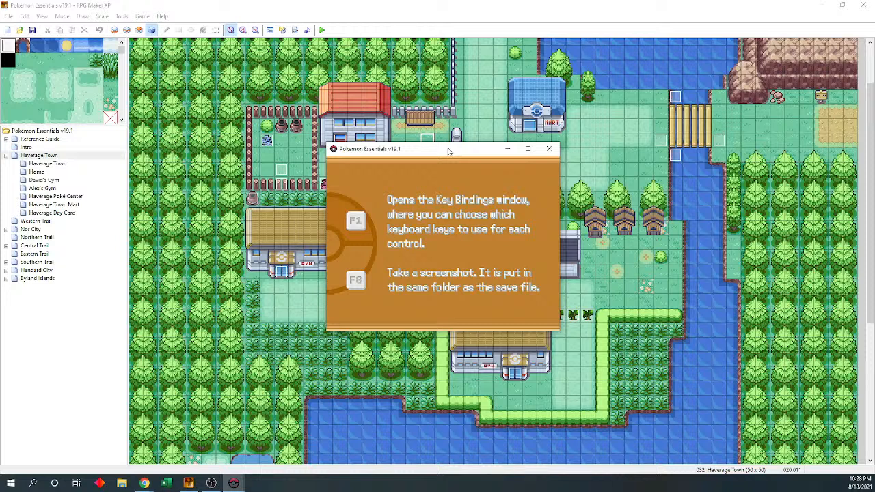
{"action": "key", "text": "Return"}
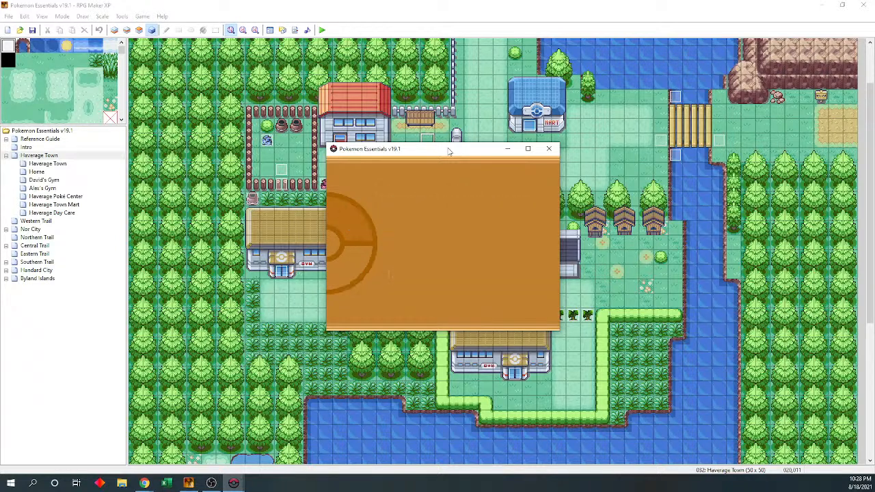
{"action": "key", "text": "Return"}
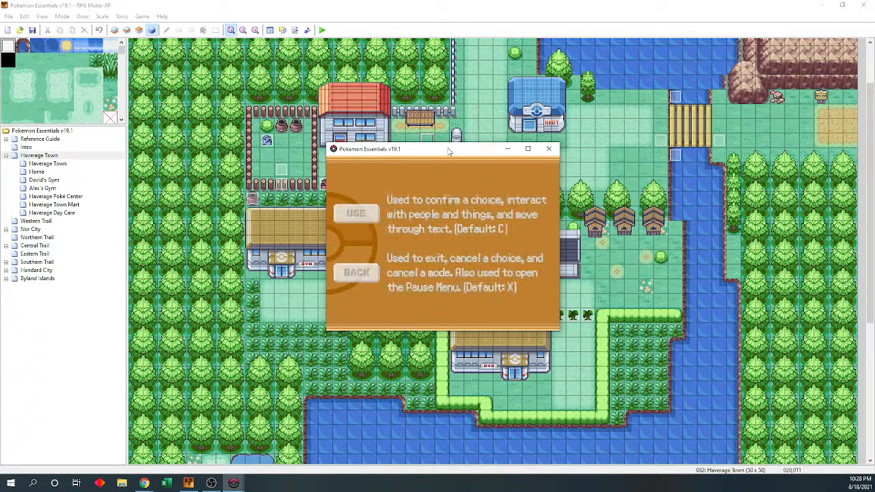
{"action": "key", "text": "Return"}
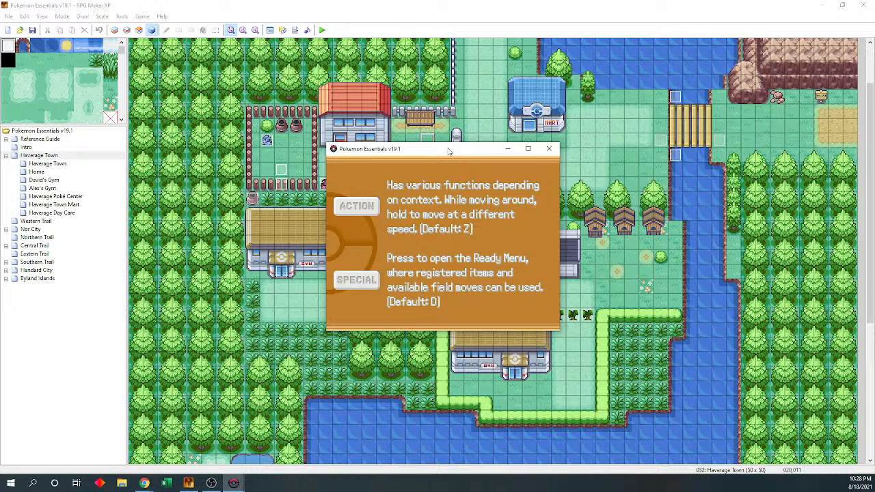
{"action": "key", "text": "Return"}
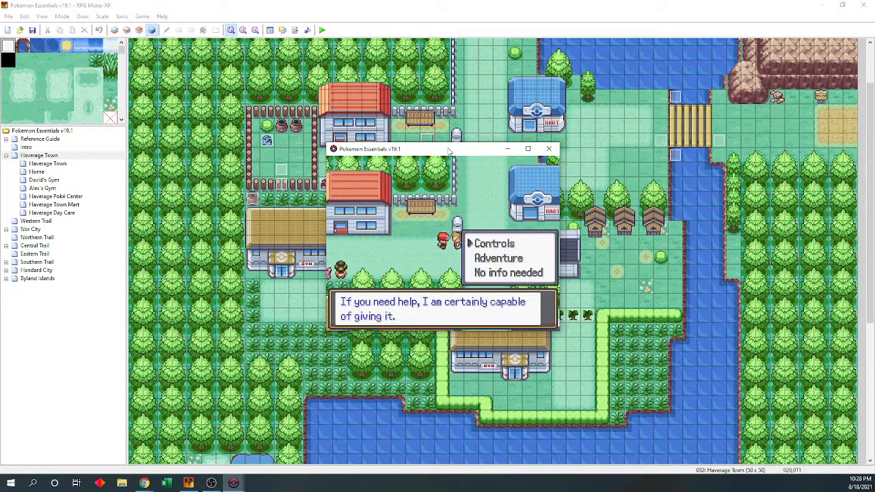
{"action": "key", "text": "Escape"}
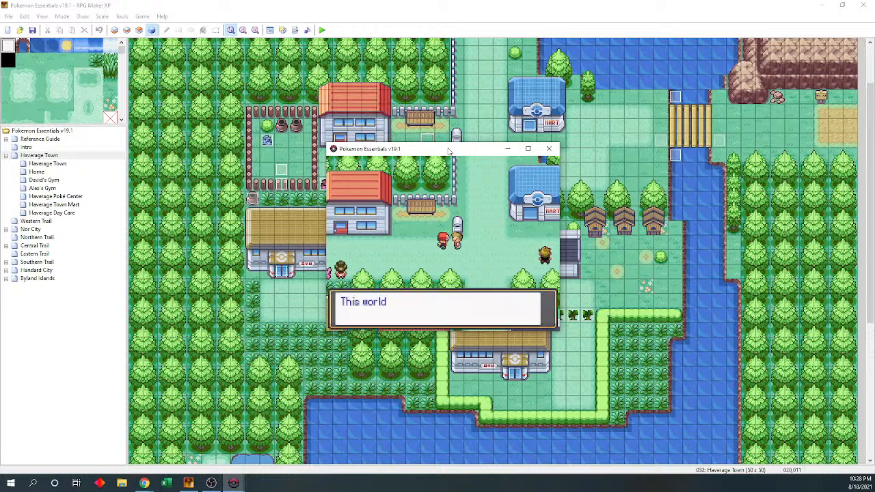
Advance the professor's dialogue past the line about people and Pokémon supporting each other, and end the playtest
{"action": "key", "text": "Return"}
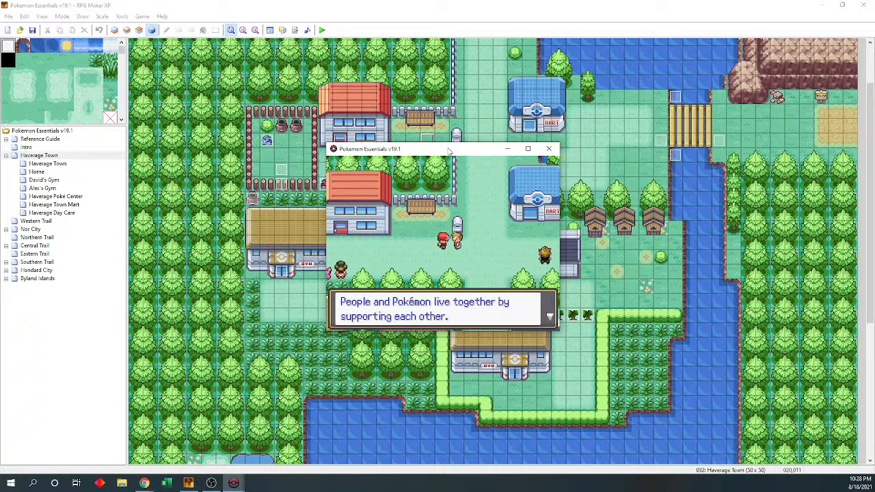
{"action": "key", "text": "Return"}
{"action": "key", "text": "Return"}
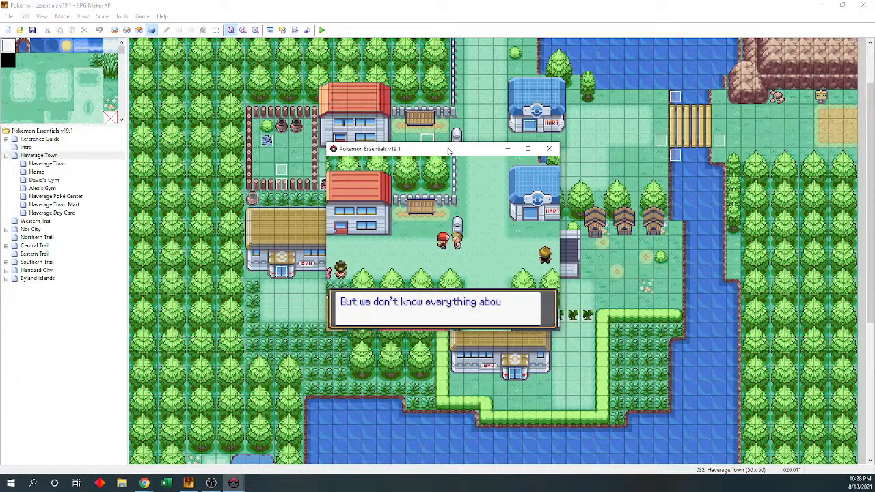
{"action": "left_click", "coordinate": [552, 149]}
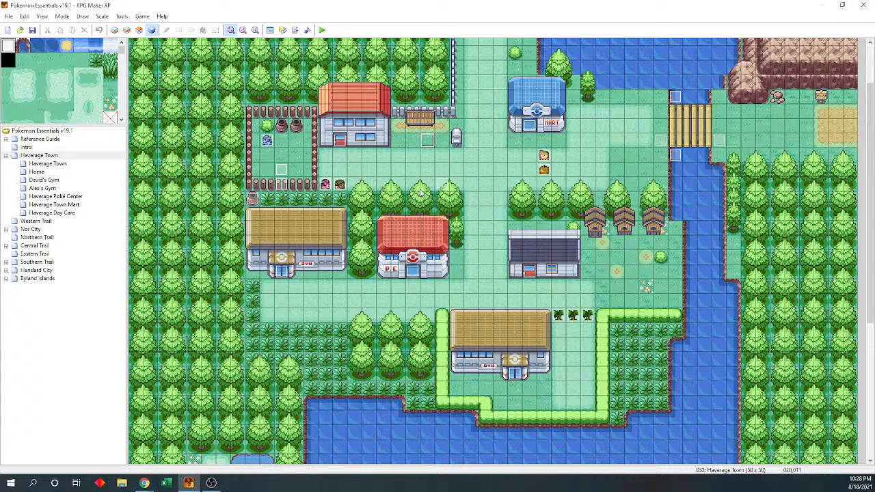
Inspect the Professor event below the Mart in Haverage Town and close it
{"action": "left_click", "coordinate": [545, 156]}
{"action": "double_click", "coordinate": [545, 156]}
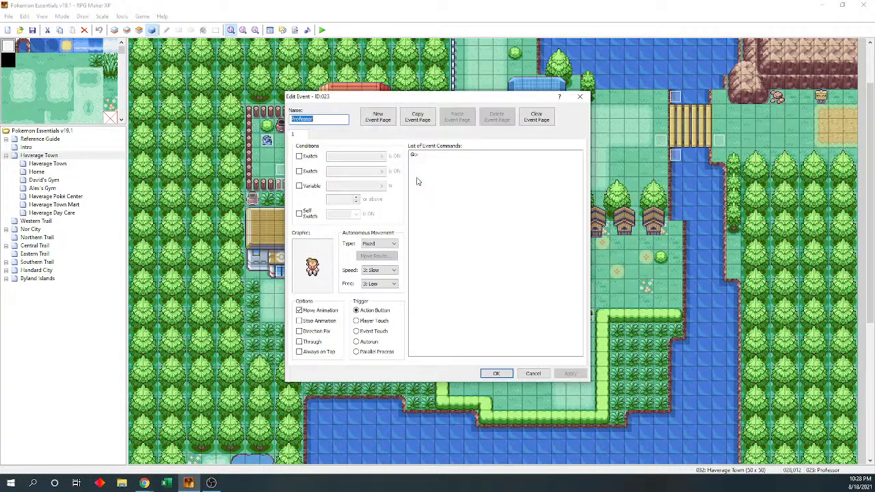
{"action": "left_click_drag", "start_coordinate": [412, 105], "coordinate": [238, 109]}
{"action": "left_click", "coordinate": [405, 100]}
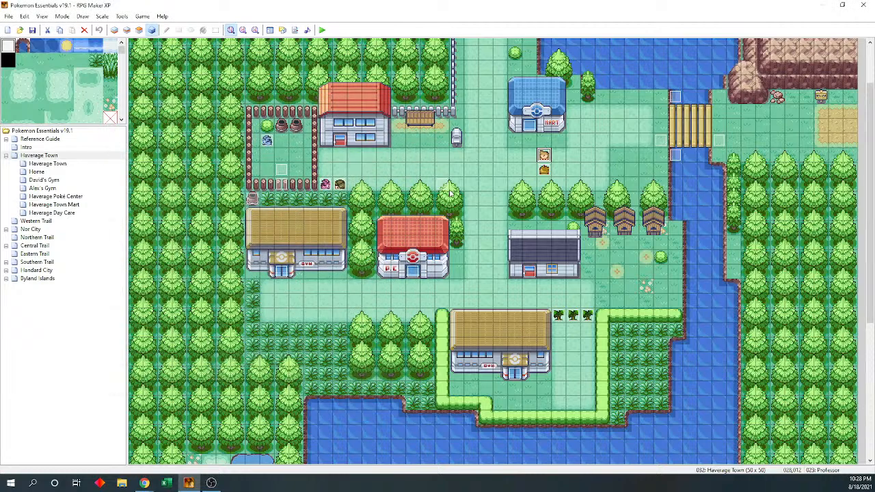
Open the Intro size(1,4) event and examine its opening commands, from the professor's question bubble to the Lab background music
{"action": "left_click", "coordinate": [442, 185]}
{"action": "double_click", "coordinate": [443, 185]}
{"action": "left_click_drag", "start_coordinate": [410, 96], "coordinate": [177, 84]}
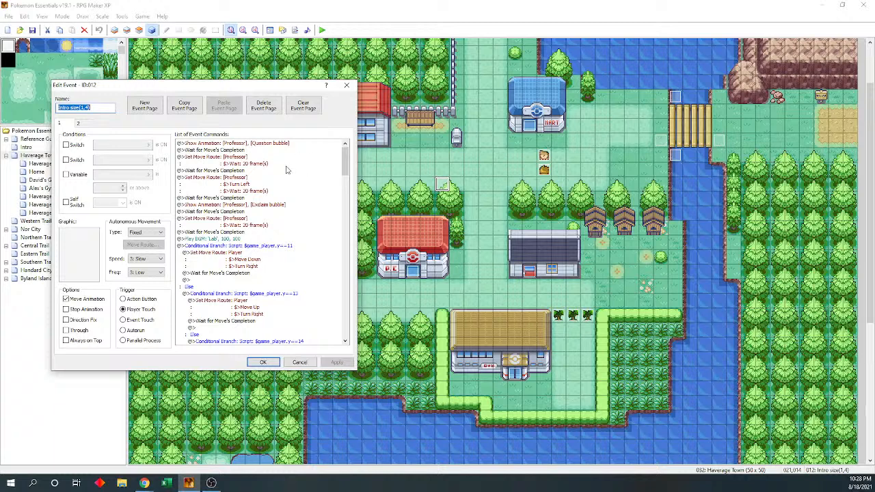
{"action": "left_click", "coordinate": [289, 144]}
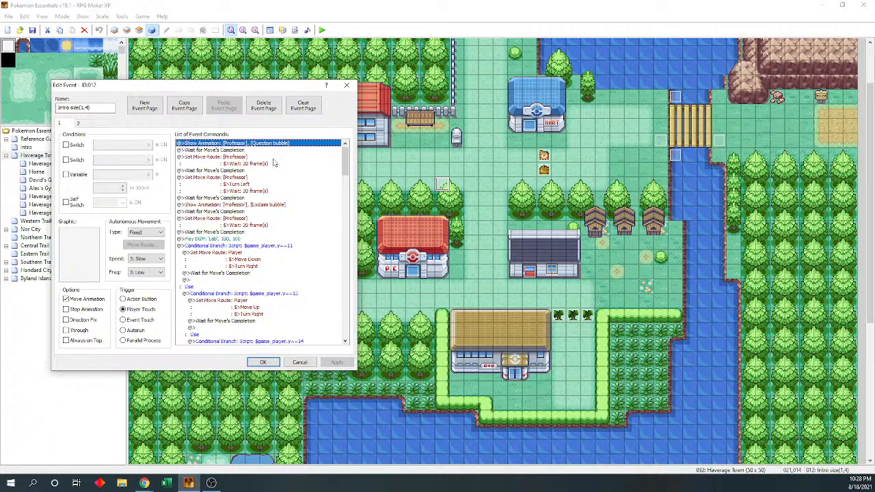
{"action": "left_click", "coordinate": [249, 176]}
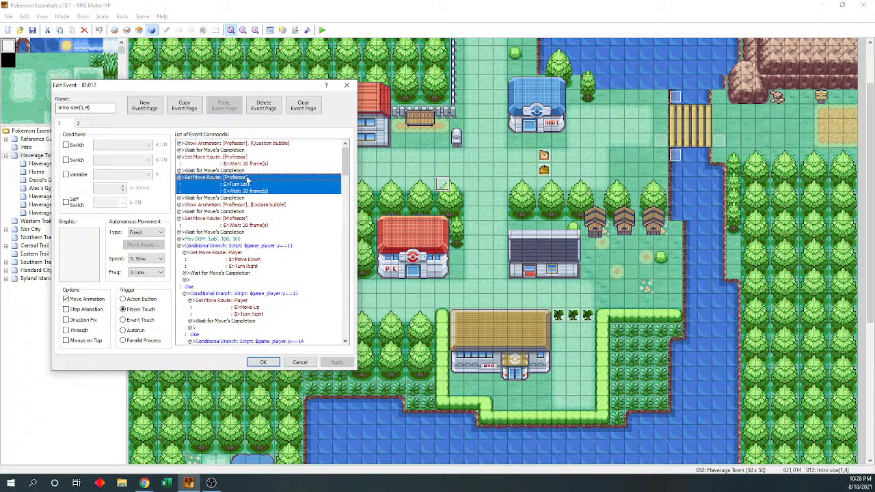
{"action": "left_click", "coordinate": [247, 205]}
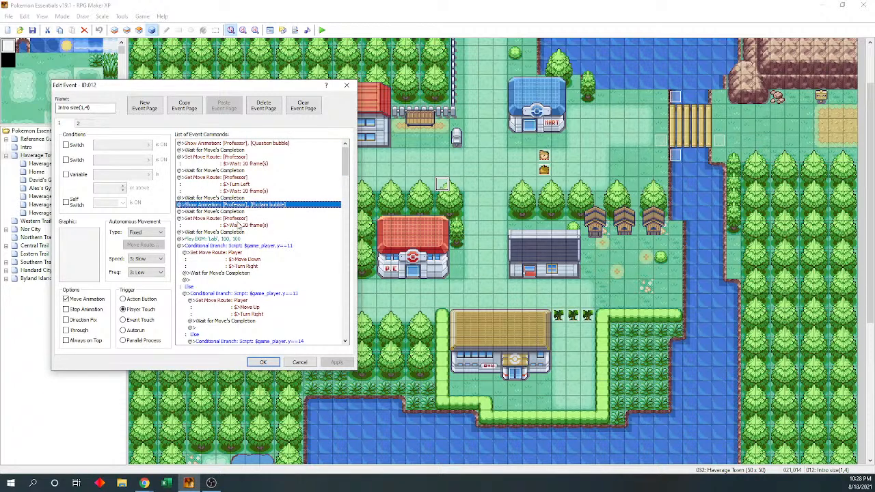
{"action": "left_click", "coordinate": [228, 220]}
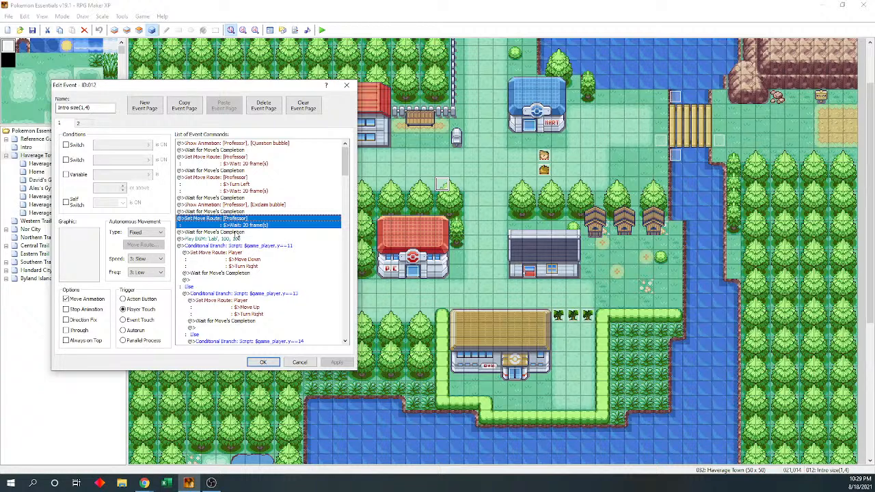
{"action": "left_click", "coordinate": [237, 238]}
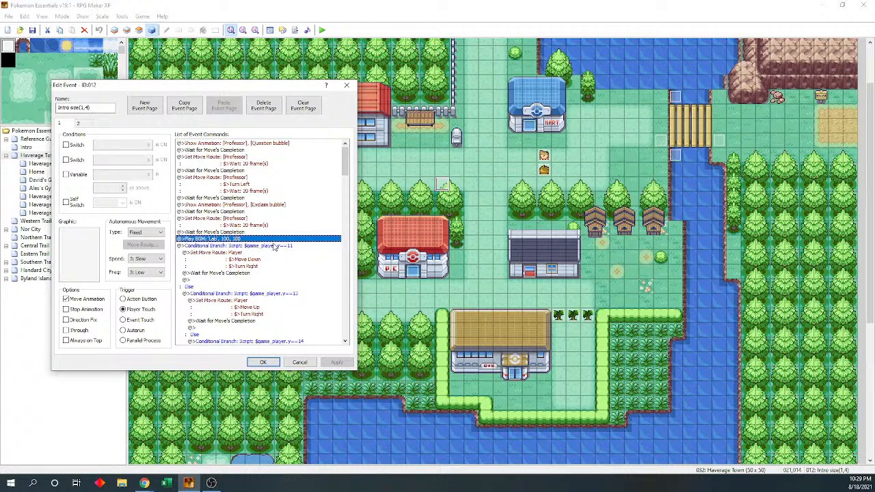
{"action": "scroll", "coordinate": [274, 259], "scroll_direction": "down", "scroll_amount": 3}
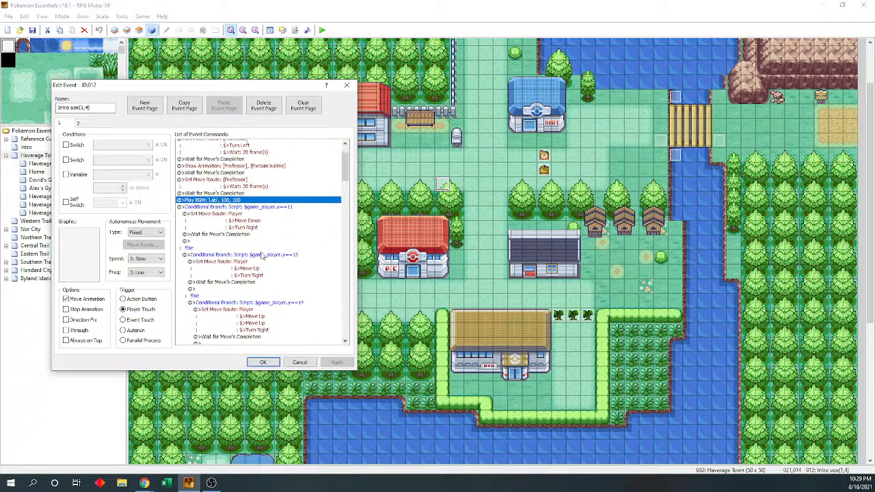
Examine the player-position conditional branches and the professor's Move Left route with its wait command
{"action": "left_click", "coordinate": [260, 189]}
{"action": "left_click_drag", "start_coordinate": [298, 85], "coordinate": [250, 75]}
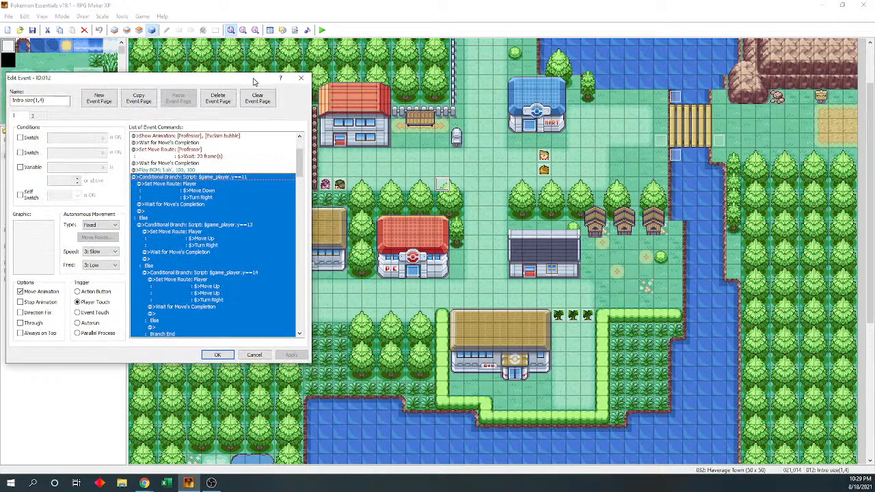
{"action": "scroll", "coordinate": [300, 157], "scroll_direction": "down", "scroll_amount": 1}
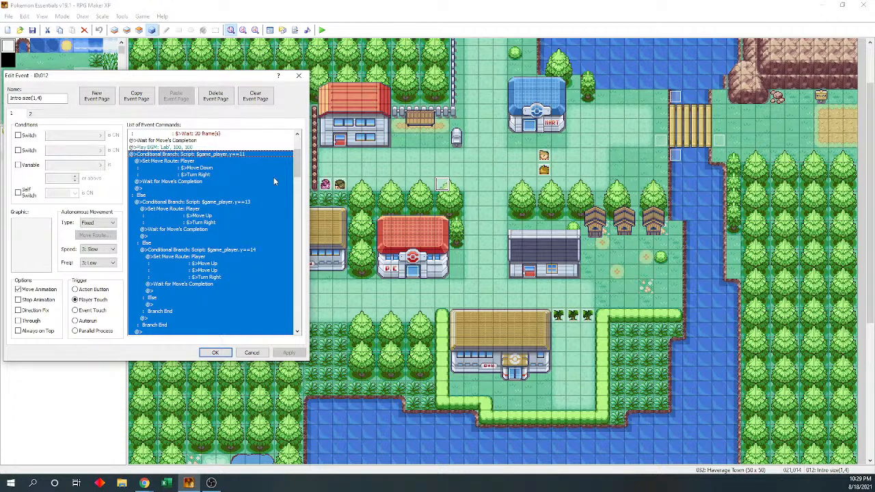
{"action": "left_click_drag", "start_coordinate": [303, 171], "coordinate": [301, 181]}
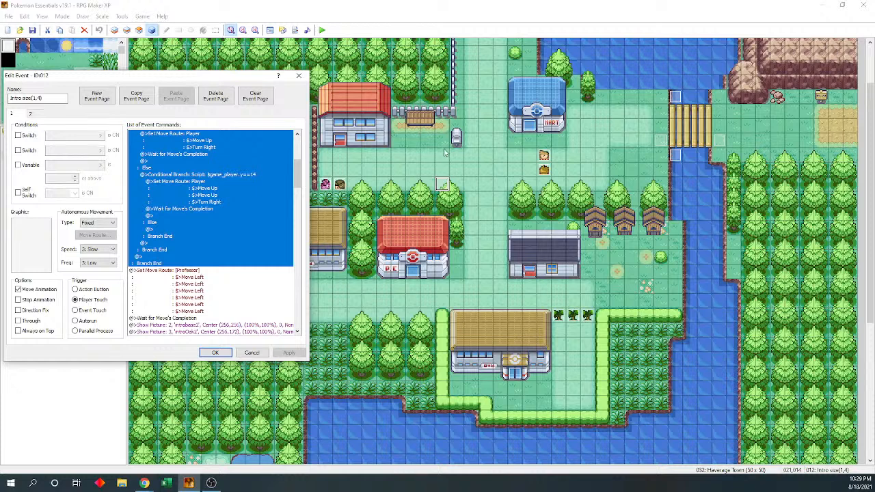
{"action": "left_click", "coordinate": [231, 270]}
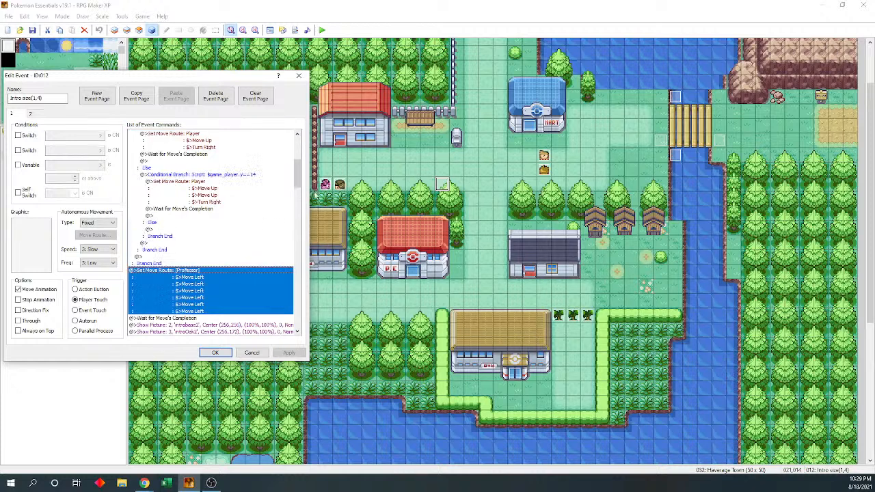
{"action": "mouse_move", "coordinate": [302, 182]}
{"action": "left_mouse_down"}
{"action": "mouse_move", "coordinate": [298, 171]}
{"action": "mouse_move", "coordinate": [298, 183]}
{"action": "left_mouse_up"}
{"action": "left_click", "coordinate": [196, 305]}
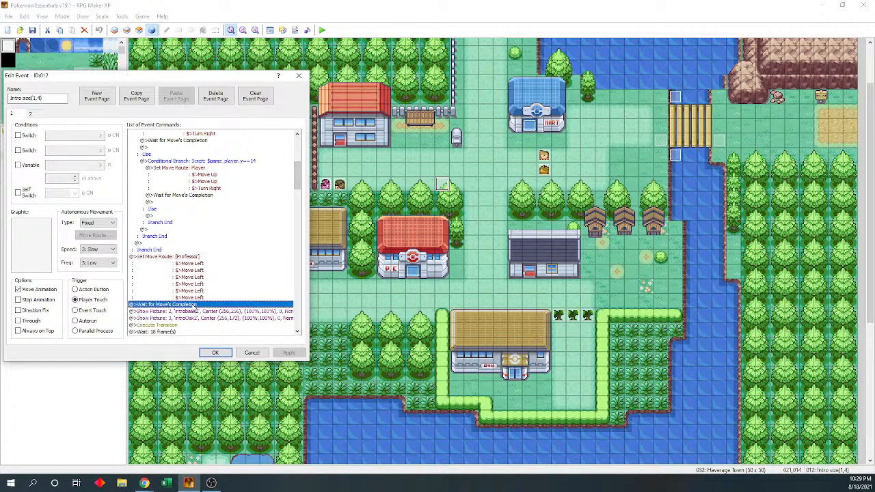
Delete the Wait for Move's Completion command from each of the three player-position conditional branches (y==11, 13 and 14)
{"action": "left_click_drag", "start_coordinate": [298, 183], "coordinate": [298, 155]}
{"action": "left_click", "coordinate": [202, 203]}
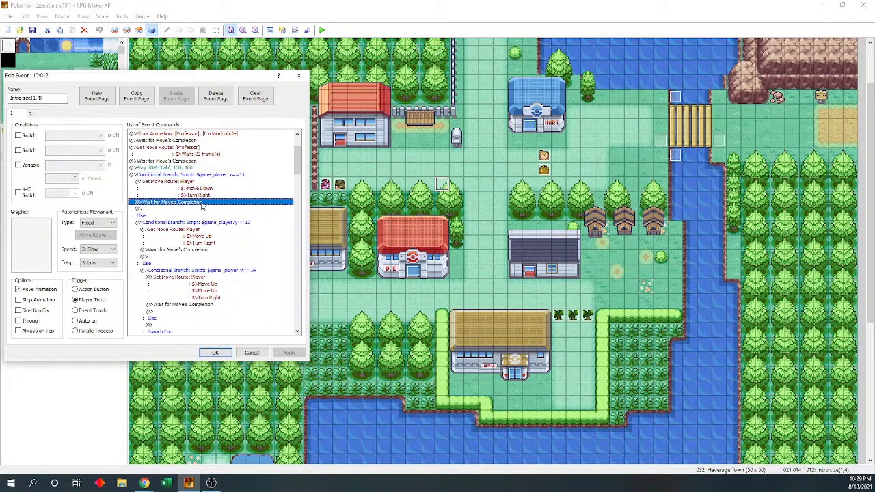
{"action": "key", "text": "Delete"}
{"action": "key", "text": "Down"}
{"action": "key", "text": "Down"}
{"action": "key", "text": "Down"}
{"action": "key", "text": "Down"}
{"action": "key", "text": "Delete"}
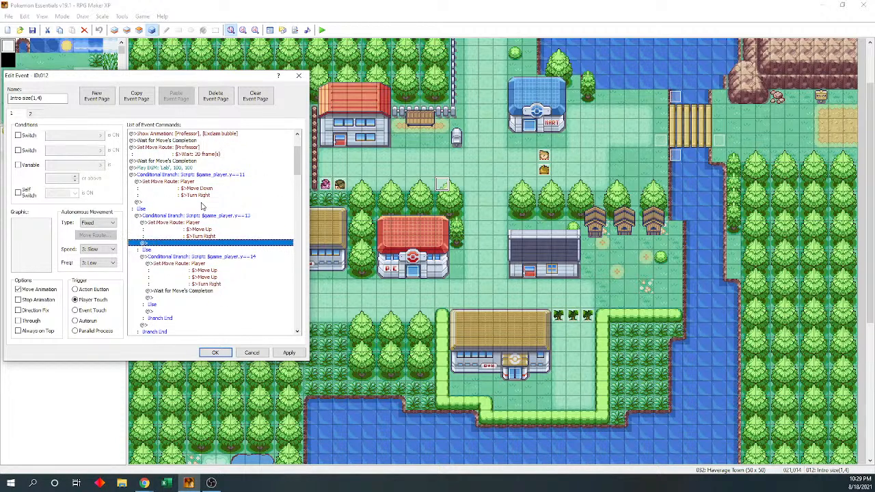
{"action": "key", "text": "Down"}
{"action": "key", "text": "Down"}
{"action": "key", "text": "Down"}
{"action": "key", "text": "Delete"}
{"action": "key", "text": "Down"}
{"action": "key", "text": "Down"}
{"action": "key", "text": "Down"}
{"action": "key", "text": "Down"}
{"action": "key", "text": "Down"}
{"action": "key", "text": "Down"}
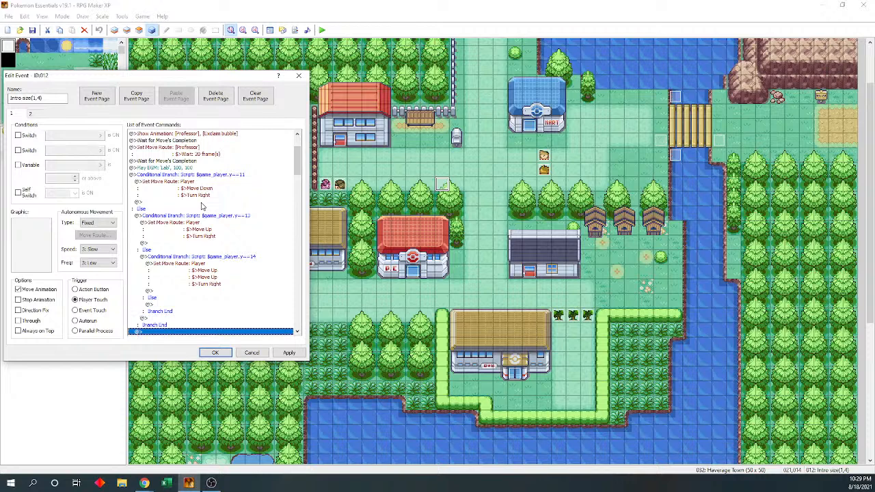
Look up the intro images used by the Show Picture commands in the project's Graphics Pictures folder
{"action": "scroll", "coordinate": [202, 207], "scroll_direction": "down", "scroll_amount": 6}
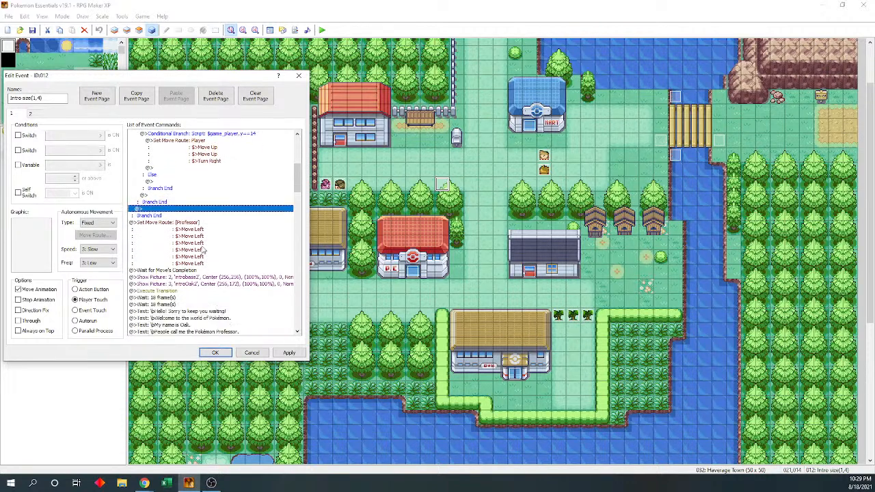
{"action": "left_click", "coordinate": [229, 256]}
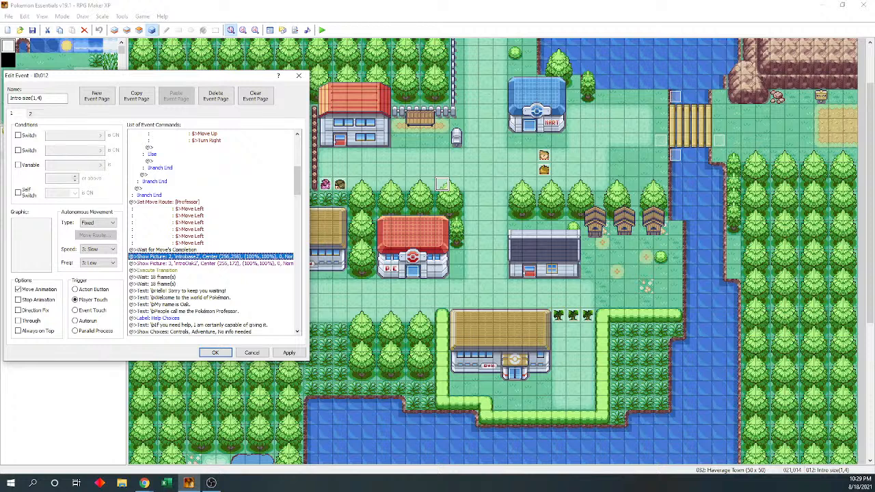
{"action": "key", "text": "alt+Tab"}
{"action": "key", "text": "alt+Tab"}
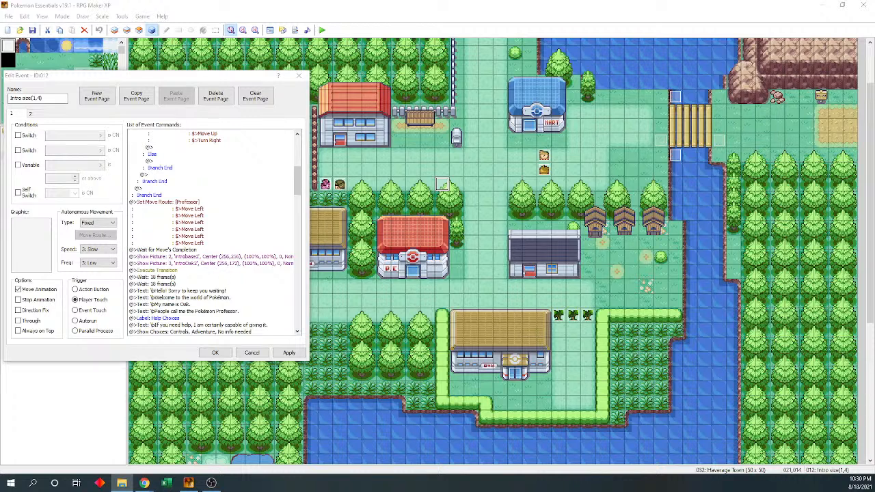
{"action": "left_click_drag", "start_coordinate": [0, 76], "coordinate": [321, 45]}
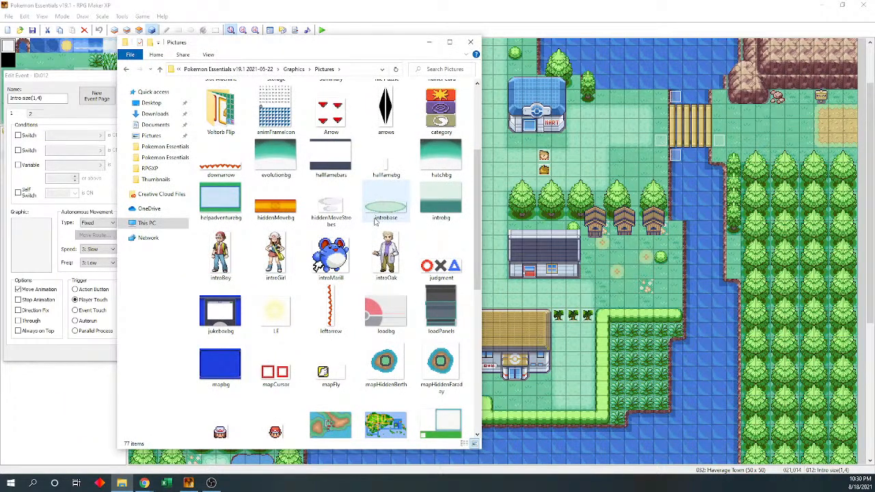
{"action": "left_click_drag", "start_coordinate": [345, 49], "coordinate": [0, 89]}
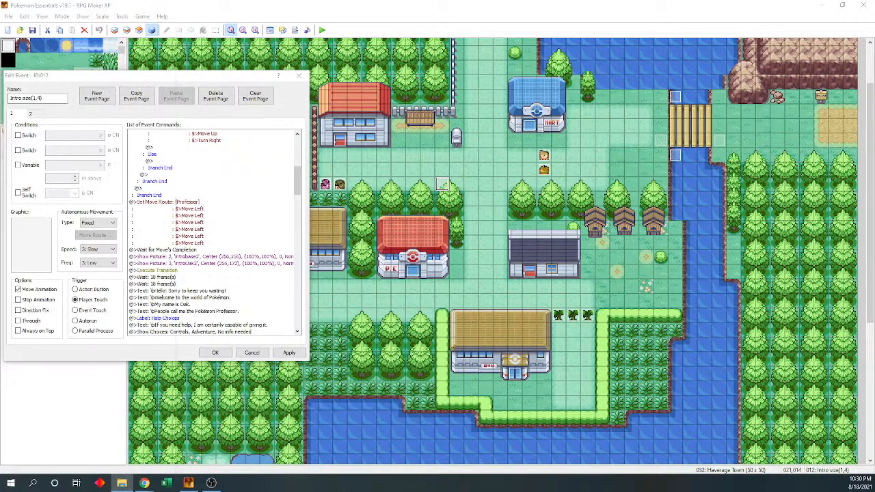
Delete the Show Picture command for introbase2 from the intro event
{"action": "left_click", "coordinate": [199, 259]}
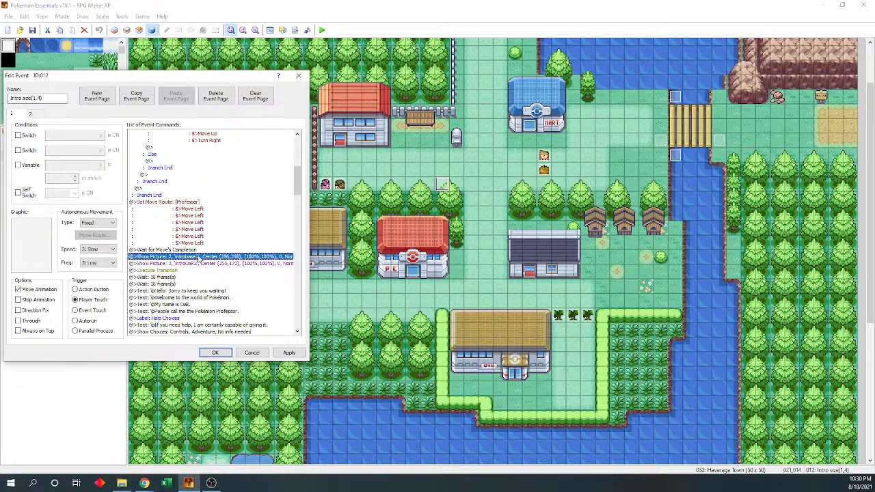
{"action": "key", "text": "Delete"}
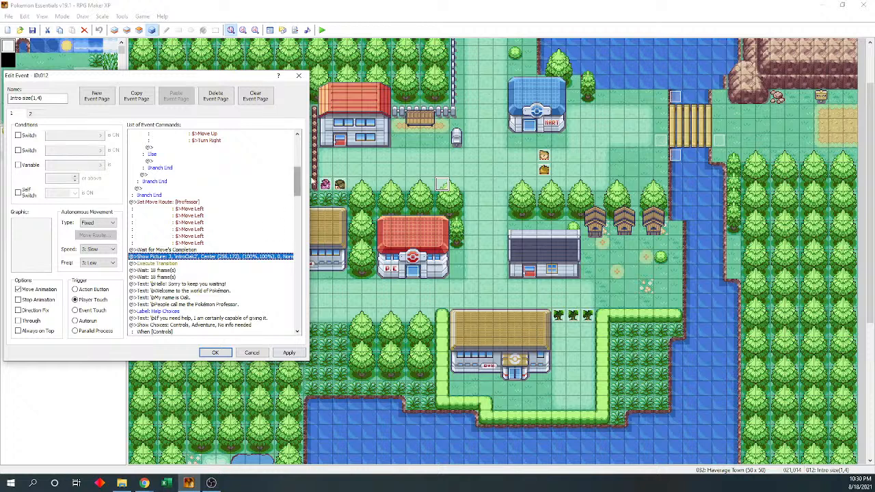
{"action": "left_click_drag", "start_coordinate": [223, 77], "coordinate": [253, 83]}
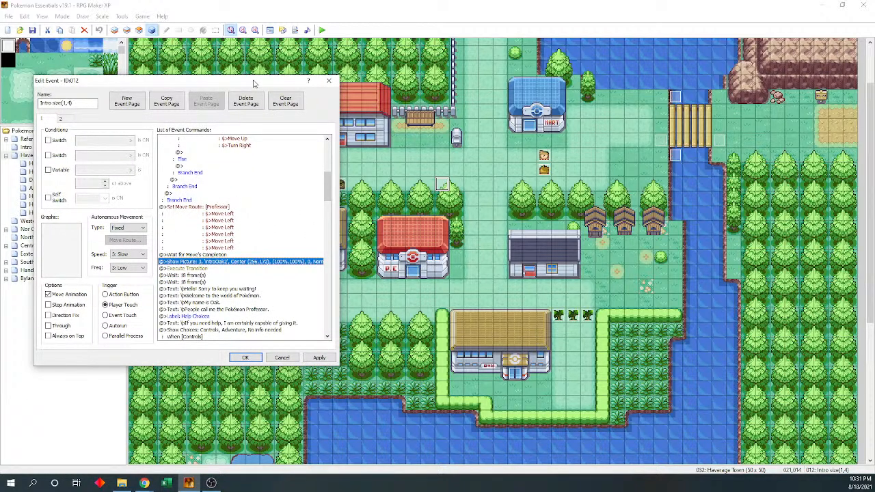
Delete the Execute Transition command and the two 18-frame waits before the professor's greeting text
{"action": "left_click", "coordinate": [215, 269]}
{"action": "left_click", "coordinate": [243, 262]}
{"action": "left_click", "coordinate": [229, 271]}
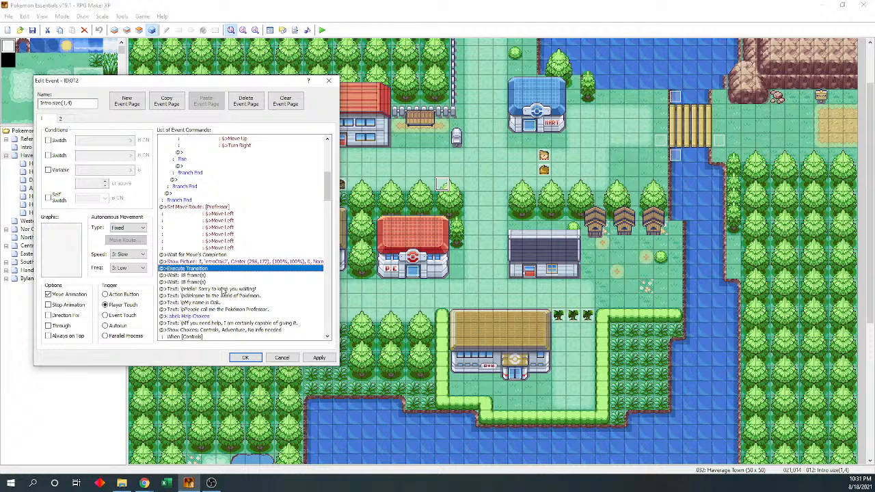
{"action": "key", "text": "shift+Down"}
{"action": "key", "text": "shift+Down"}
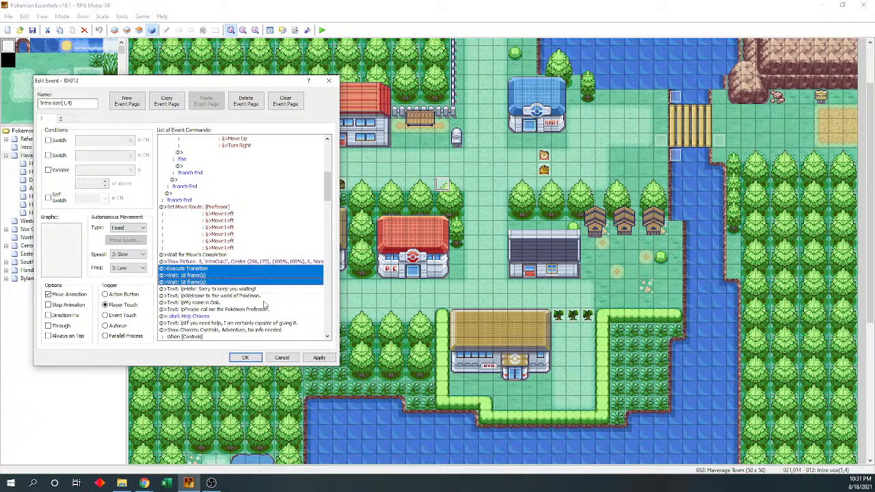
{"action": "key", "text": "Delete"}
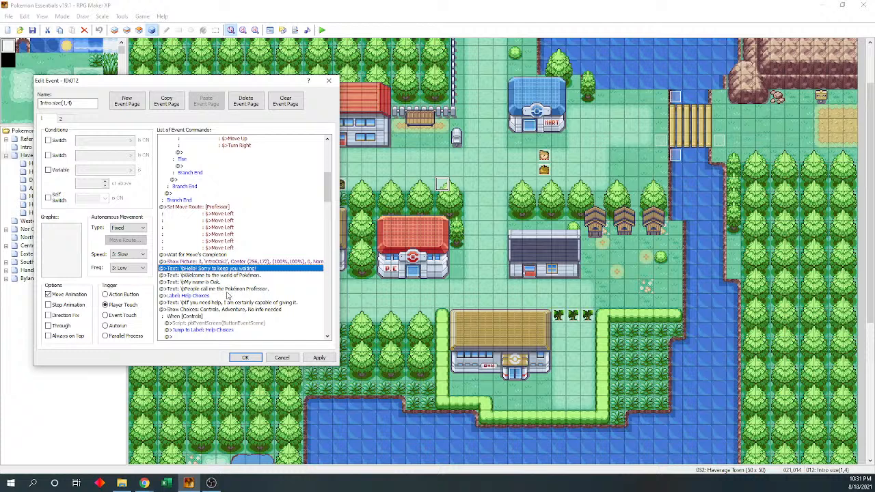
Change the graphic of the intro event's Show Picture command from introOak2 to introOak
{"action": "left_click", "coordinate": [238, 262]}
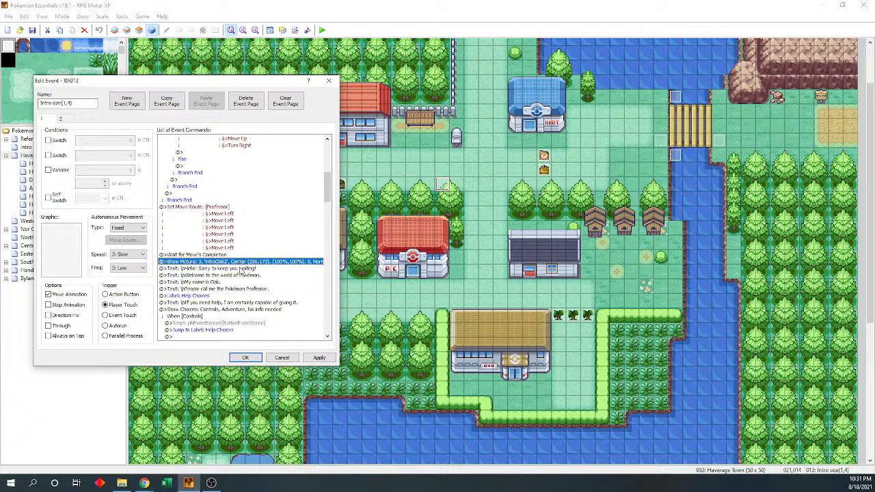
{"action": "double_click", "coordinate": [234, 262]}
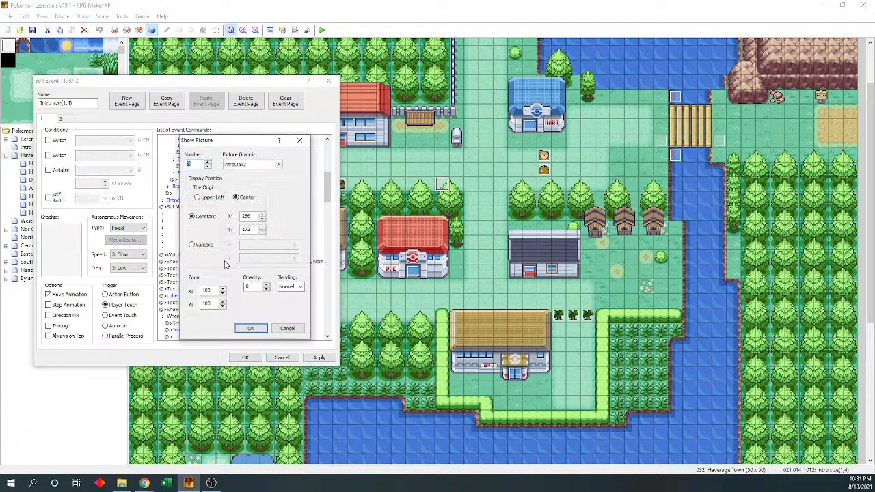
{"action": "left_click", "coordinate": [253, 164]}
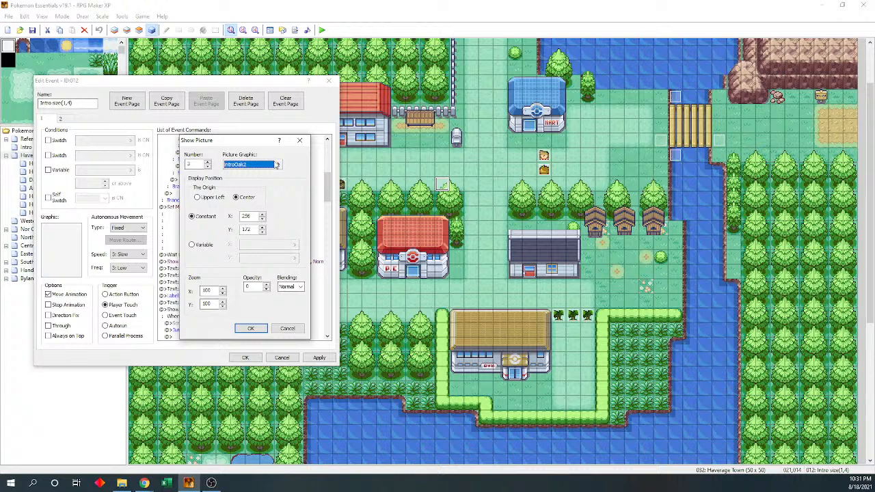
{"action": "left_click", "coordinate": [278, 164]}
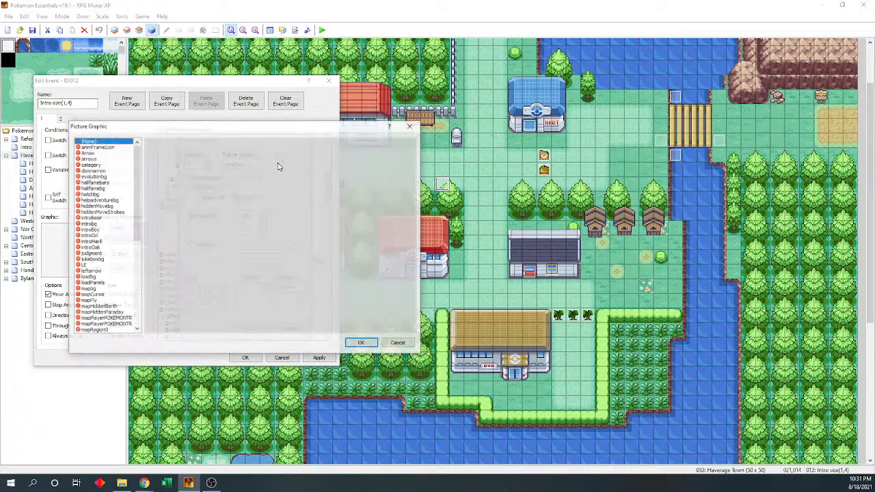
{"action": "left_click", "coordinate": [115, 224]}
{"action": "left_click", "coordinate": [111, 218]}
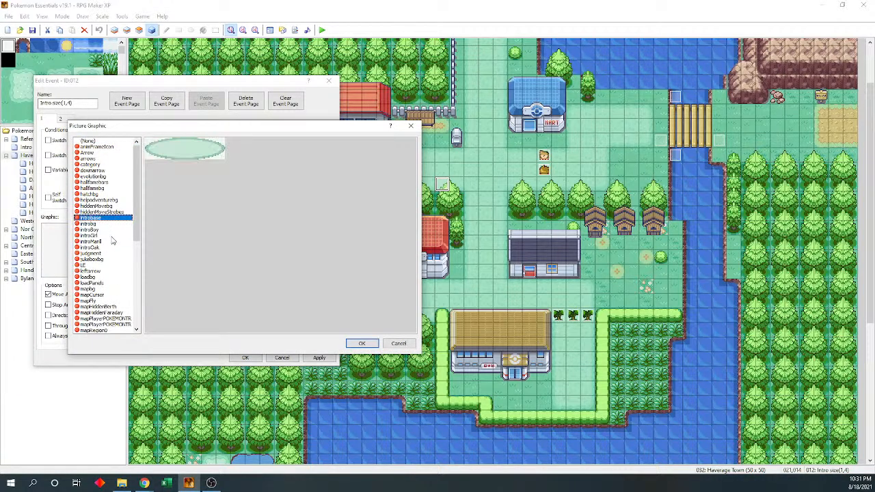
{"action": "left_click", "coordinate": [113, 248]}
{"action": "left_click", "coordinate": [360, 346]}
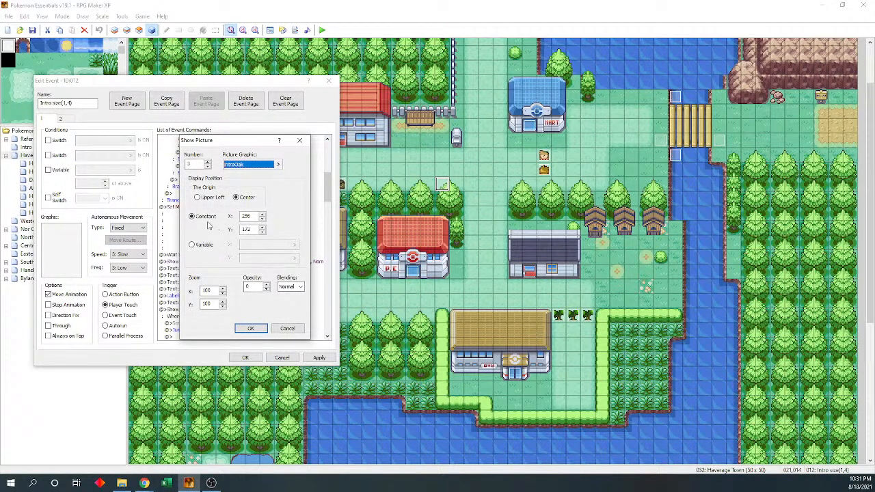
Set the introOak picture's constant Y position to 86
{"action": "left_click_drag", "start_coordinate": [226, 141], "coordinate": [405, 135]}
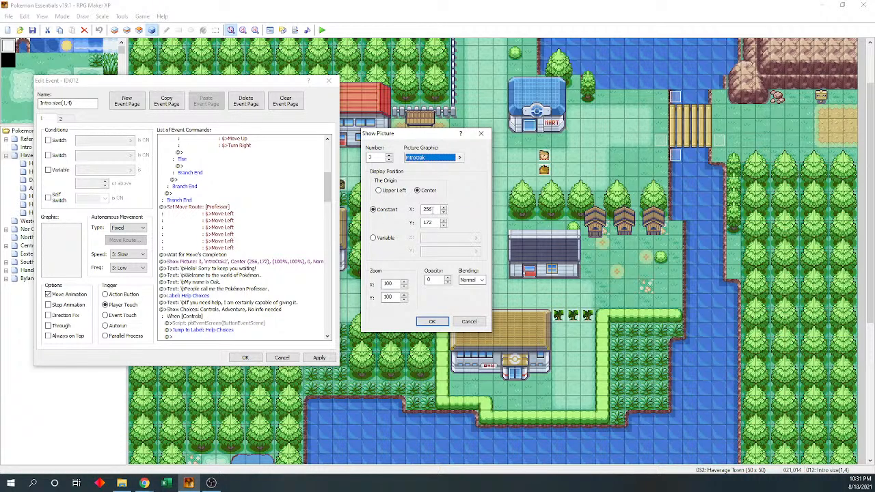
{"action": "double_click", "coordinate": [428, 209]}
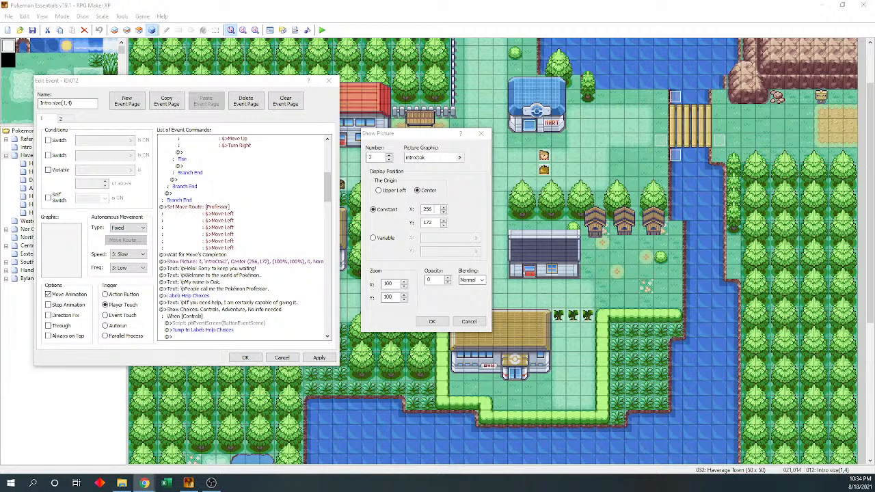
{"action": "double_click", "coordinate": [433, 209]}
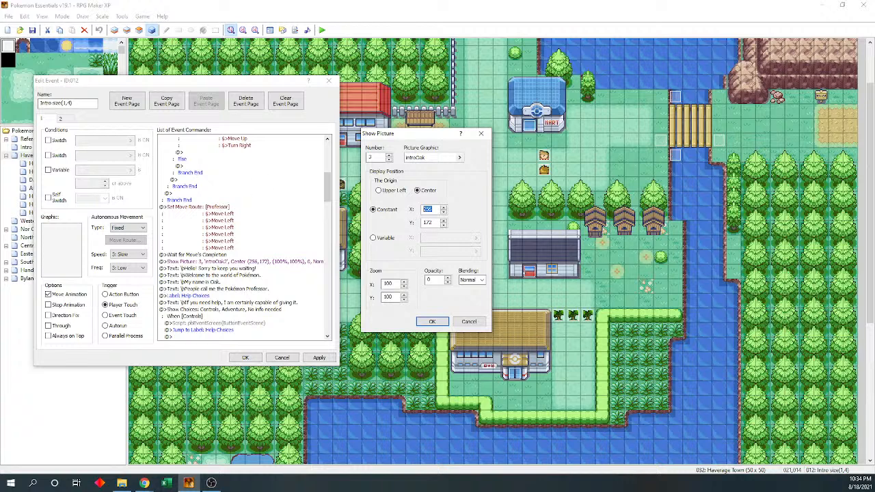
{"action": "left_click", "coordinate": [436, 208]}
{"action": "left_click_drag", "start_coordinate": [437, 208], "coordinate": [412, 223]}
{"action": "left_click", "coordinate": [435, 210]}
{"action": "double_click", "coordinate": [424, 210]}
{"action": "double_click", "coordinate": [426, 223]}
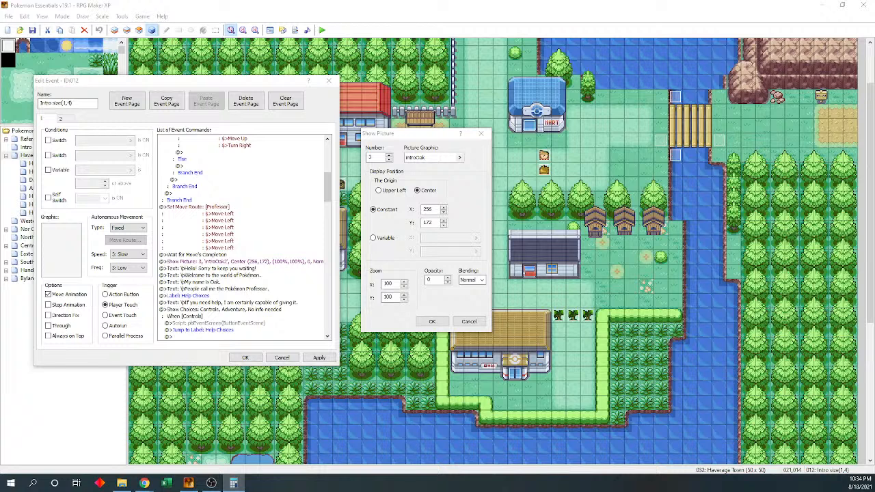
{"action": "left_click", "coordinate": [418, 235]}
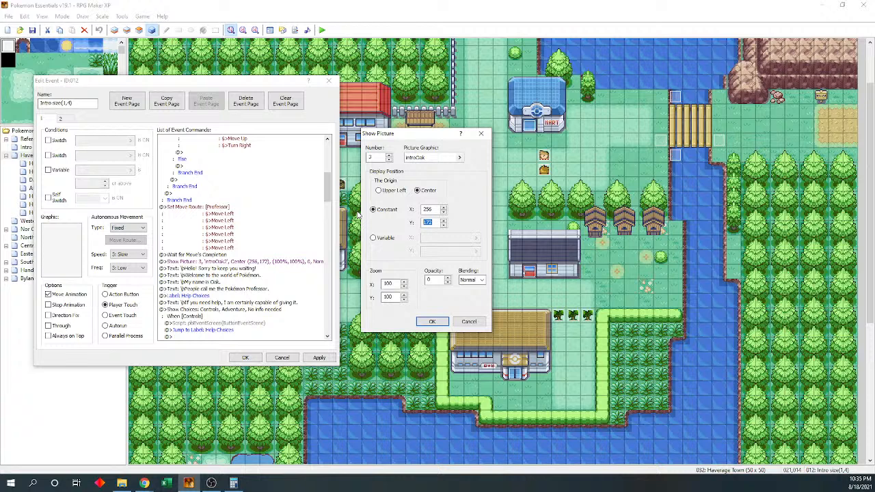
{"action": "type", "text": "88"}
Set the introOak picture's constant X position to 384 and apply the changes to the intro event
{"action": "double_click", "coordinate": [433, 209]}
{"action": "key", "text": "alt+Tab"}
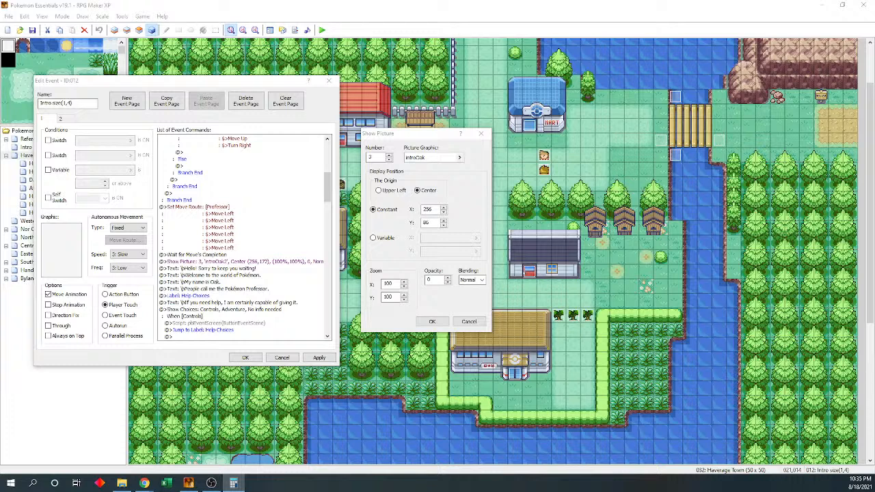
{"action": "key", "text": "alt+Tab"}
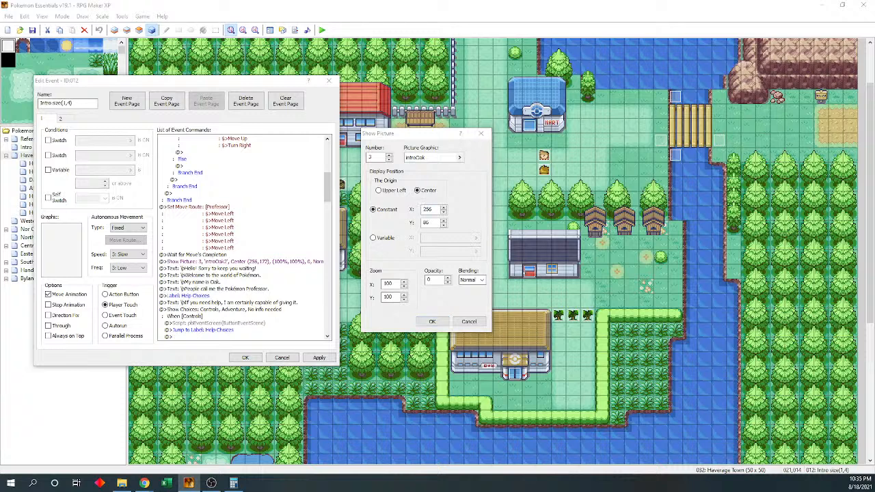
{"action": "key", "text": "alt+Tab"}
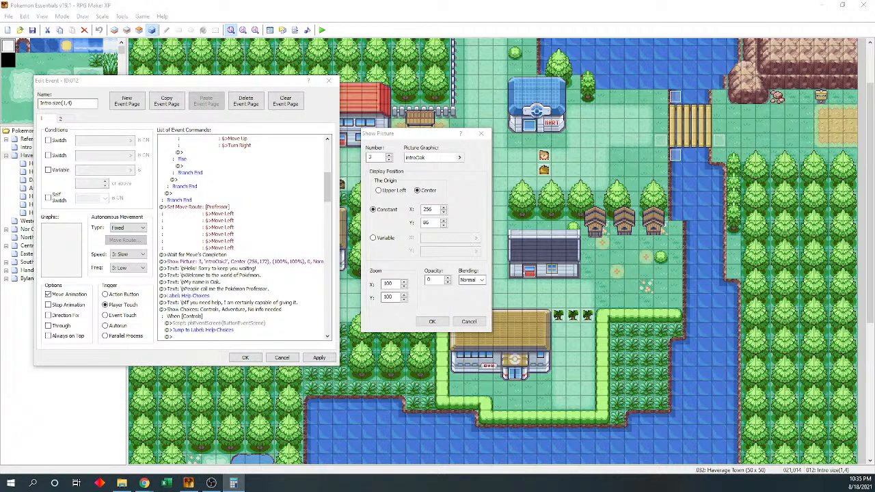
{"action": "left_click", "coordinate": [443, 211]}
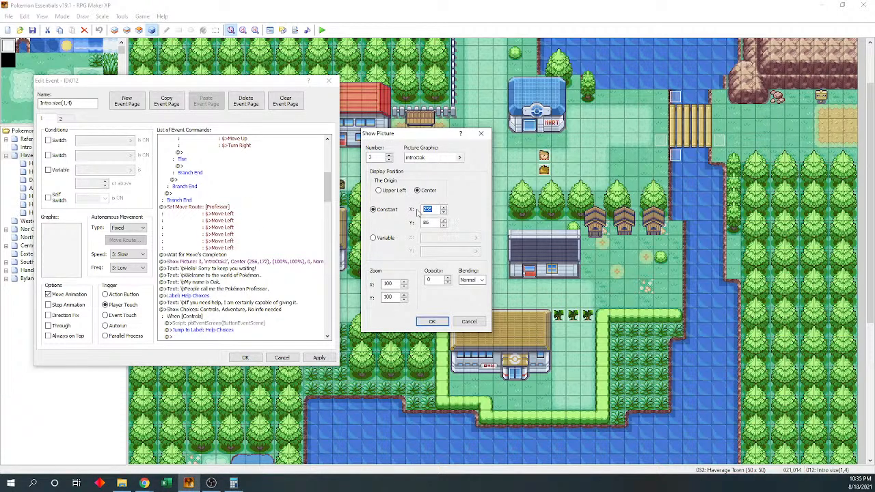
{"action": "type", "text": "384"}
{"action": "left_click", "coordinate": [433, 321]}
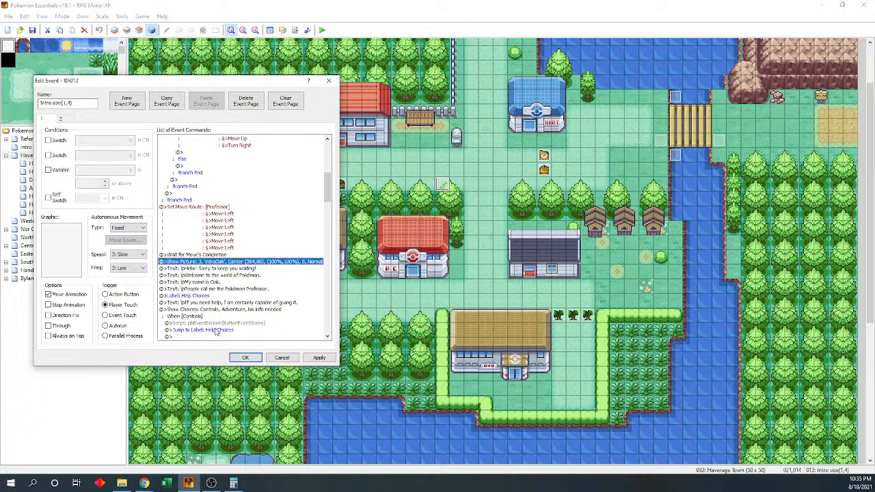
{"action": "left_click", "coordinate": [244, 358]}
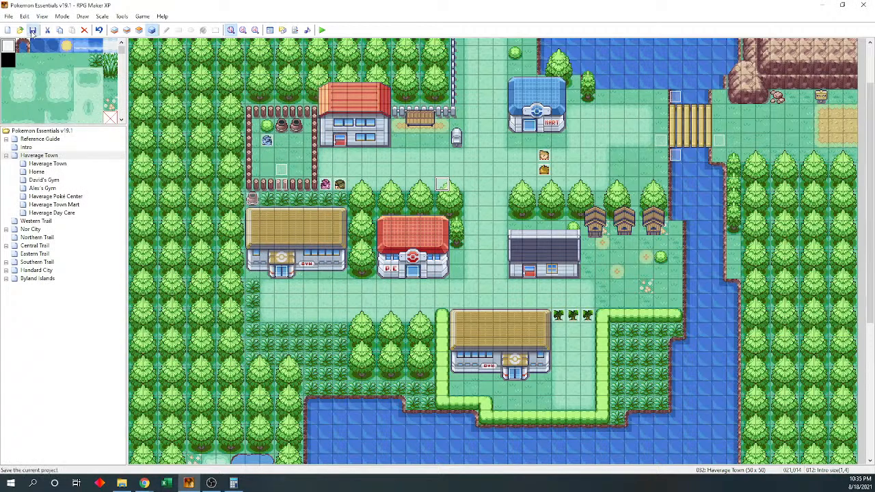
Playtest the game from the saved Haverage Town file and walk the player to the mailbox to trigger the professor's intro
{"action": "left_click", "coordinate": [322, 30]}
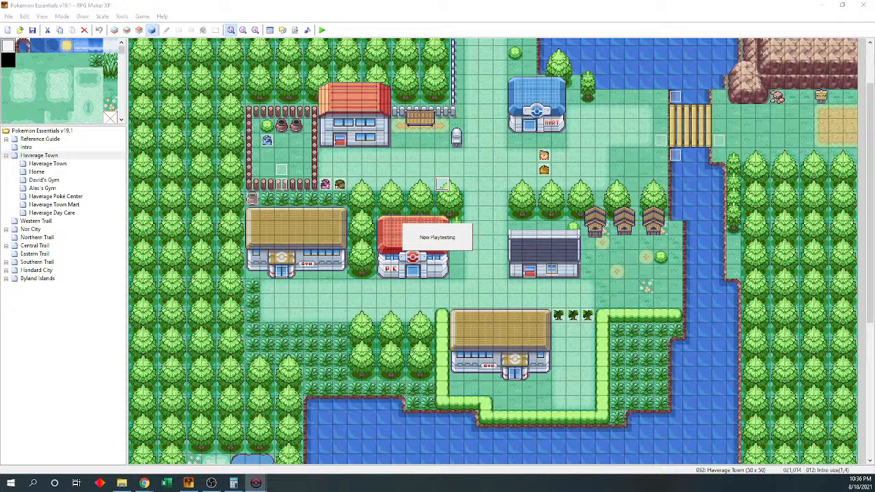
{"action": "left_click_drag", "start_coordinate": [297, 183], "coordinate": [436, 162]}
{"action": "key", "text": "Return"}
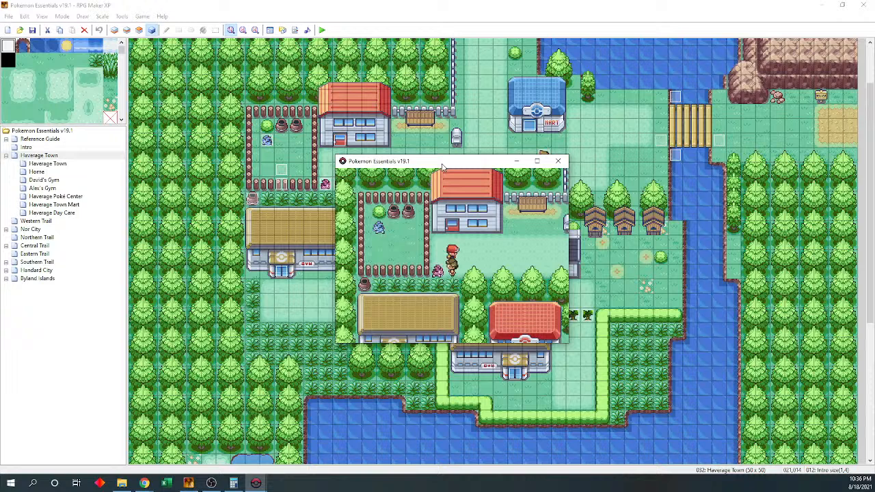
{"action": "key", "text": "Right"}
{"action": "key", "text": "Right"}
{"action": "key", "text": "Right"}
{"action": "key", "text": "Right"}
{"action": "key", "text": "Up"}
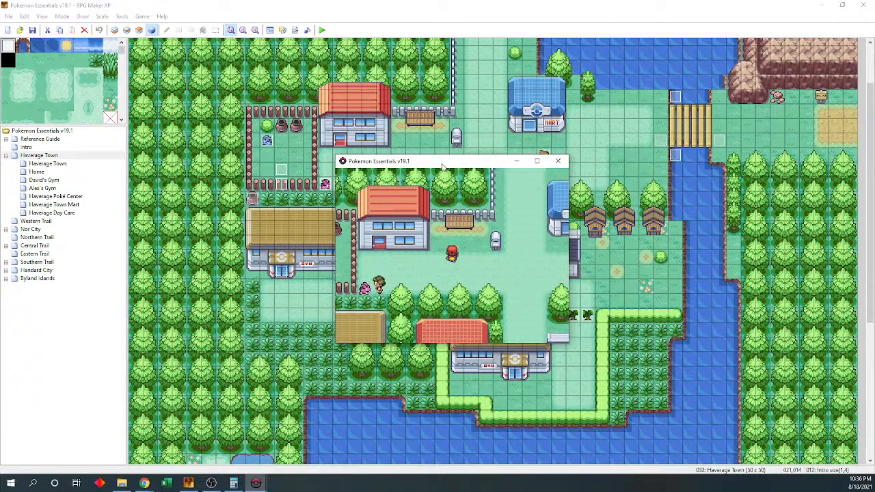
{"action": "key", "text": "Right"}
{"action": "key", "text": "Right"}
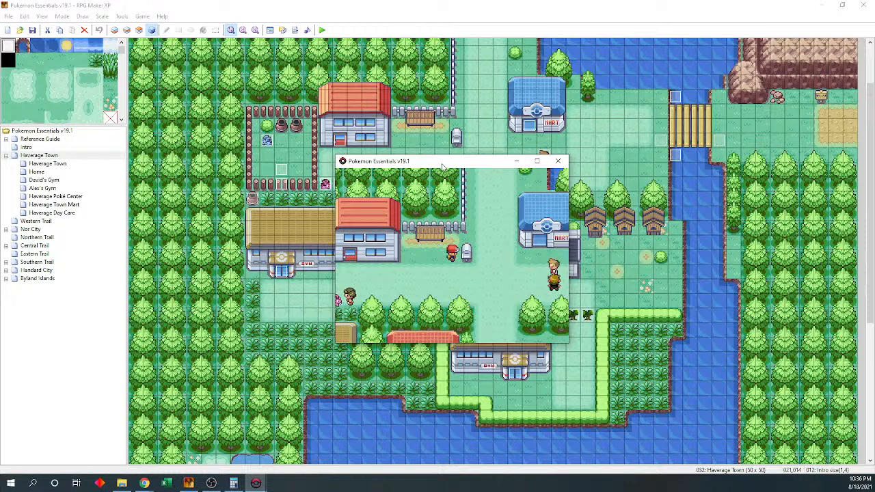
{"action": "key", "text": "Down"}
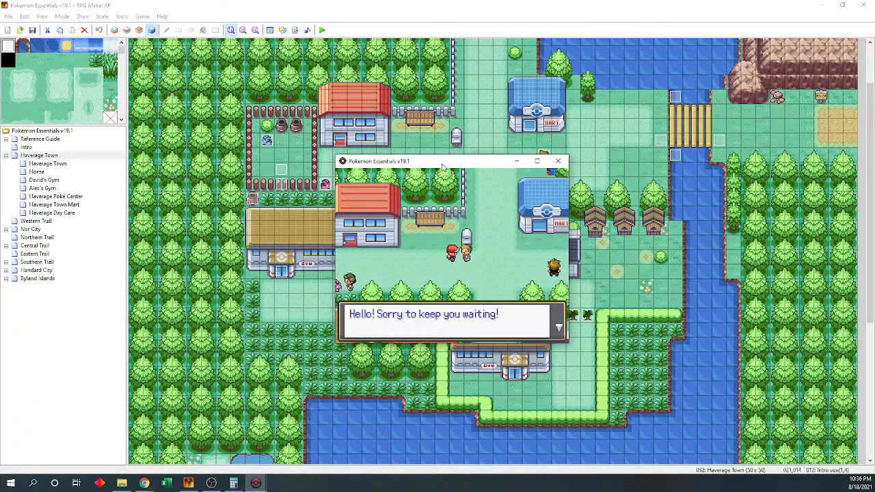
Advance the professor's greeting, choose No info needed, and end the playtest at the next dialogue
{"action": "key", "text": "Return"}
{"action": "key", "text": "Return"}
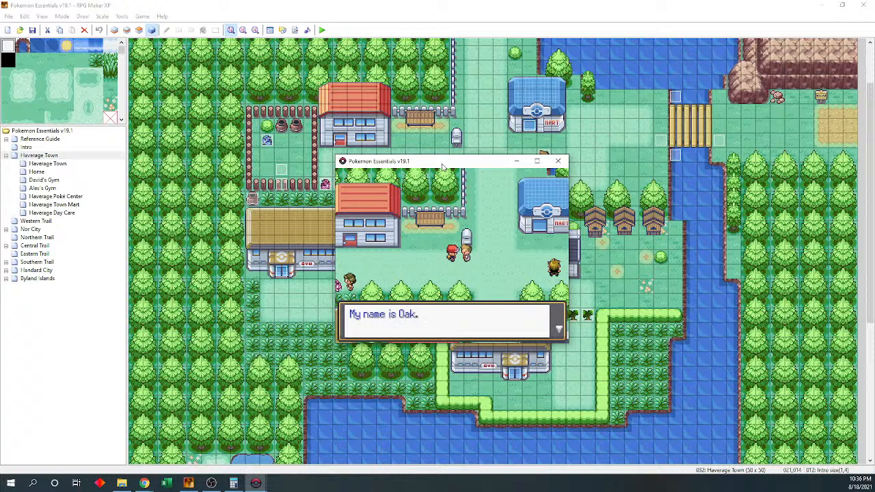
{"action": "key", "text": "Return"}
{"action": "key", "text": "Return"}
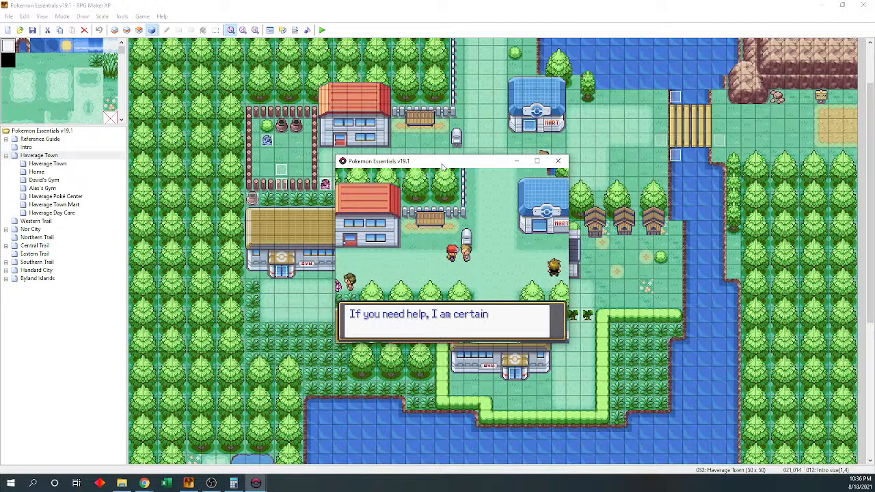
{"action": "key", "text": "Down"}
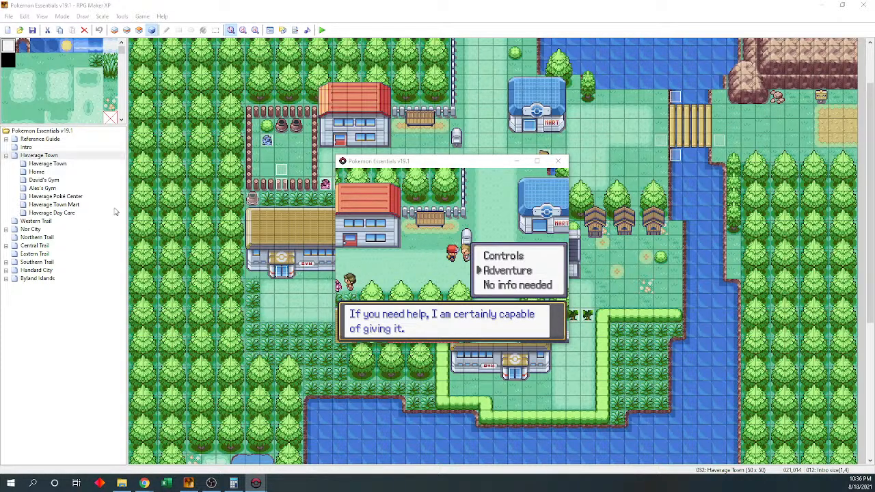
{"action": "left_click_drag", "start_coordinate": [391, 163], "coordinate": [356, 161]}
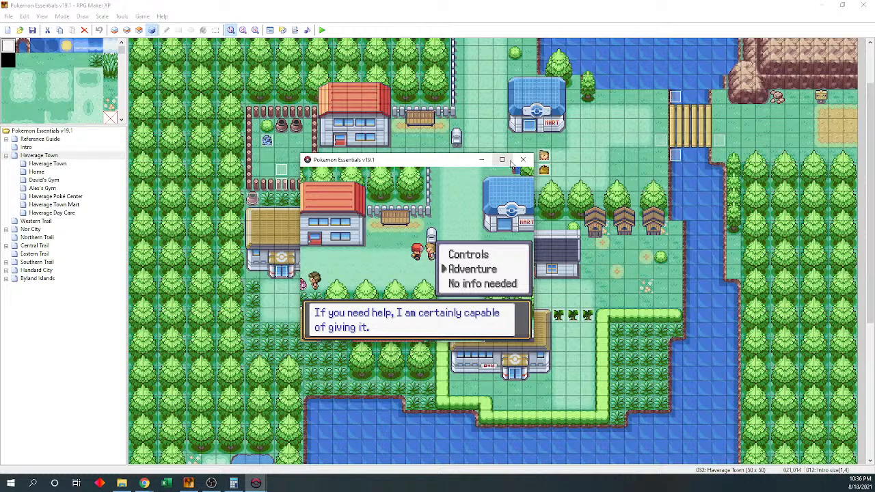
{"action": "key", "text": "Down"}
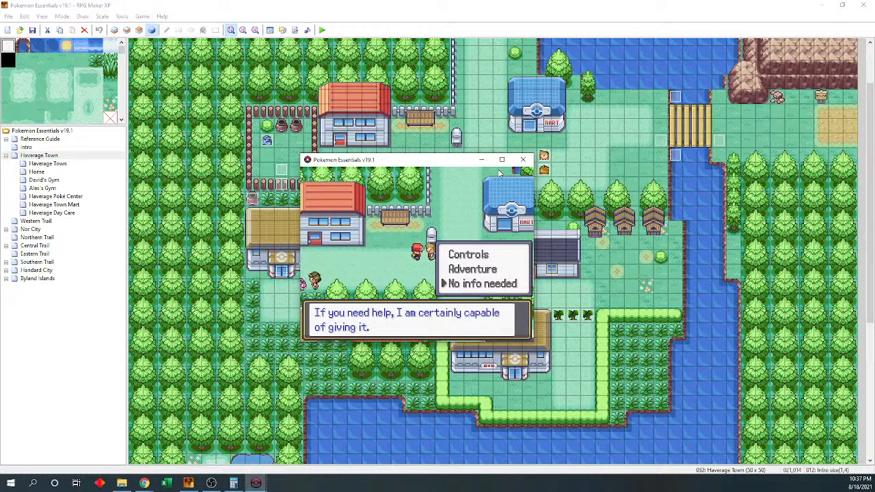
{"action": "key", "text": "Return"}
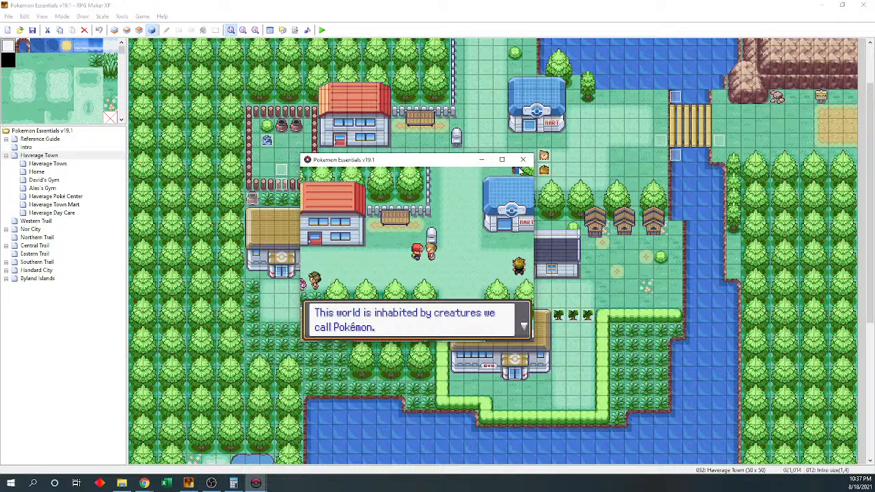
{"action": "left_click", "coordinate": [523, 159]}
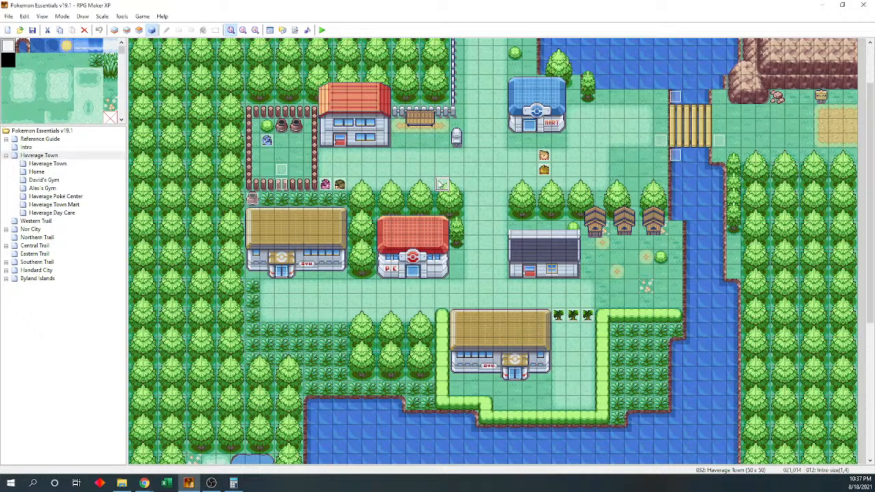
Set the X position of the intro event's introOak picture to 256 and apply the changes to the event
{"action": "double_click", "coordinate": [441, 184]}
{"action": "left_click_drag", "start_coordinate": [578, 173], "coordinate": [578, 202]}
{"action": "left_click", "coordinate": [524, 243]}
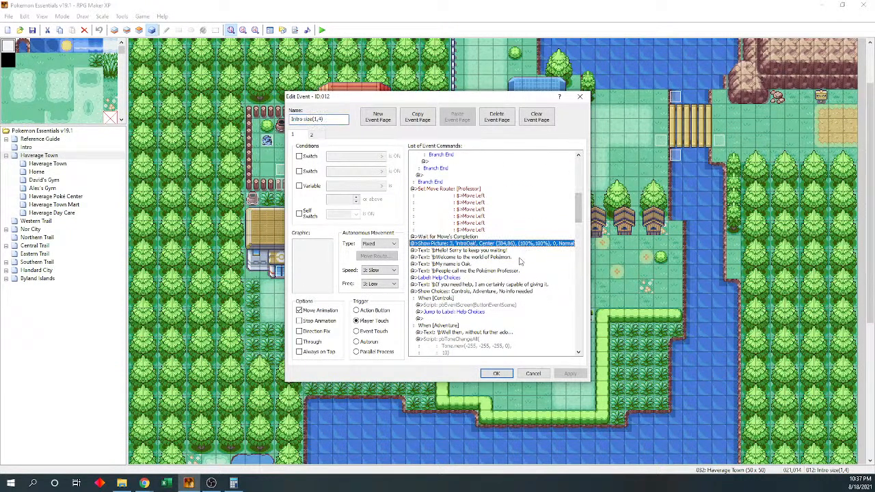
{"action": "double_click", "coordinate": [509, 243]}
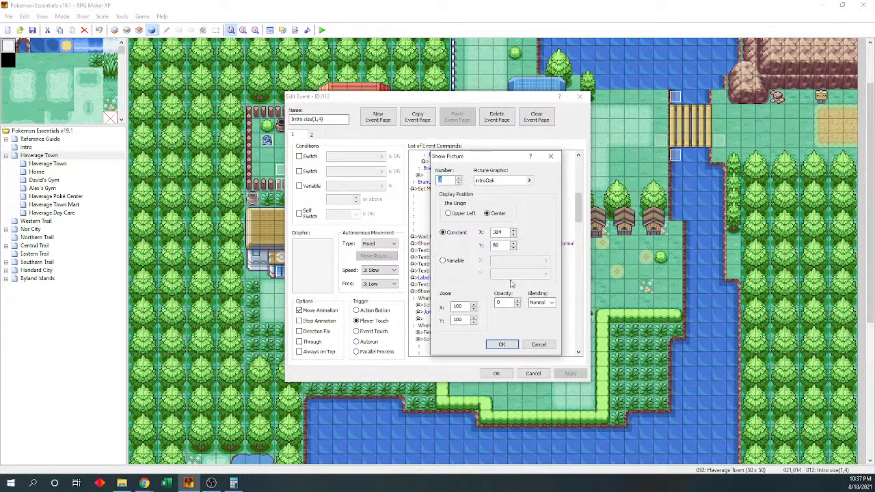
{"action": "left_click_drag", "start_coordinate": [504, 232], "coordinate": [476, 233]}
{"action": "type", "text": "256"}
{"action": "left_click", "coordinate": [500, 344]}
{"action": "left_click", "coordinate": [496, 375]}
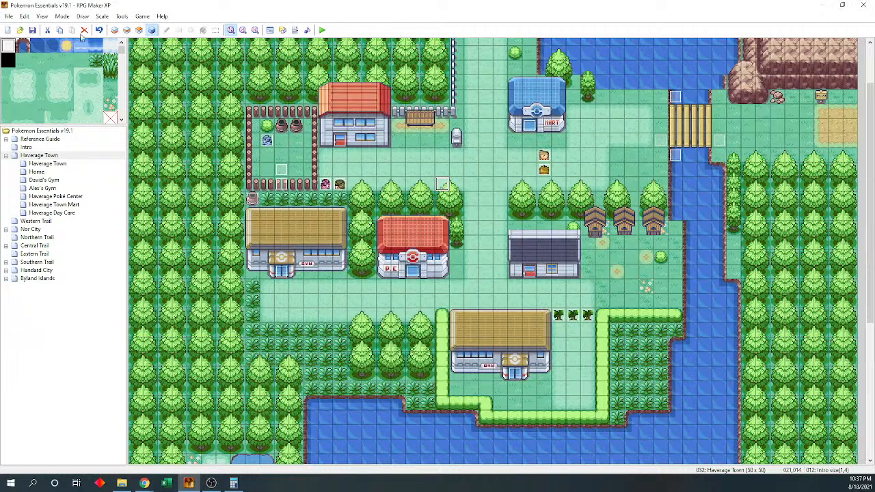
Playtest the game from the saved Haverage Town file and walk the player toward the mailbox to trigger the professor's intro
{"action": "left_click", "coordinate": [322, 30]}
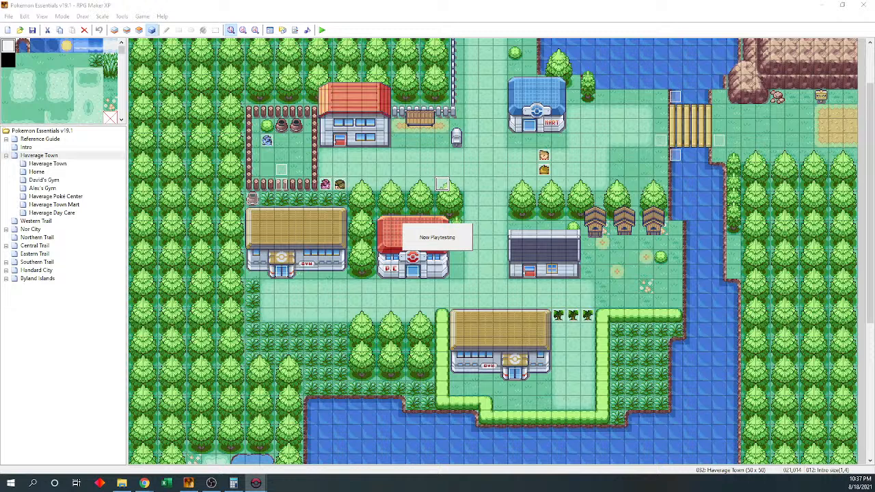
{"action": "left_click_drag", "start_coordinate": [279, 151], "coordinate": [488, 130]}
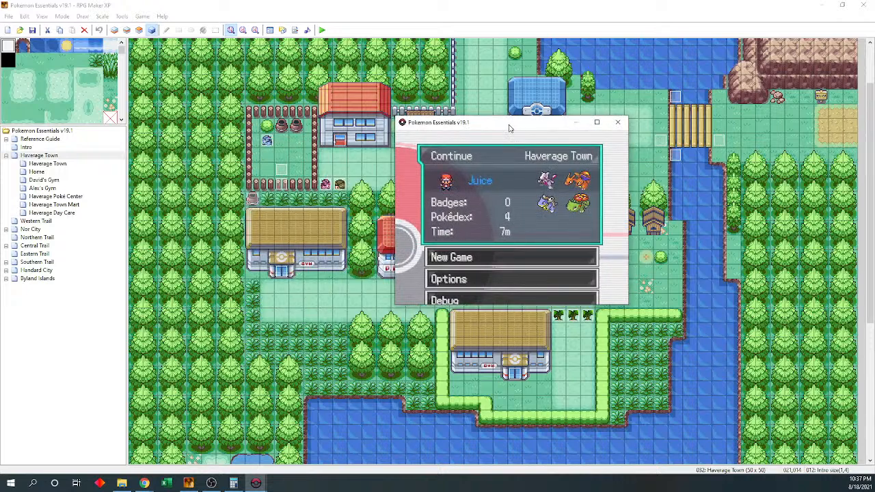
{"action": "key", "text": "Return"}
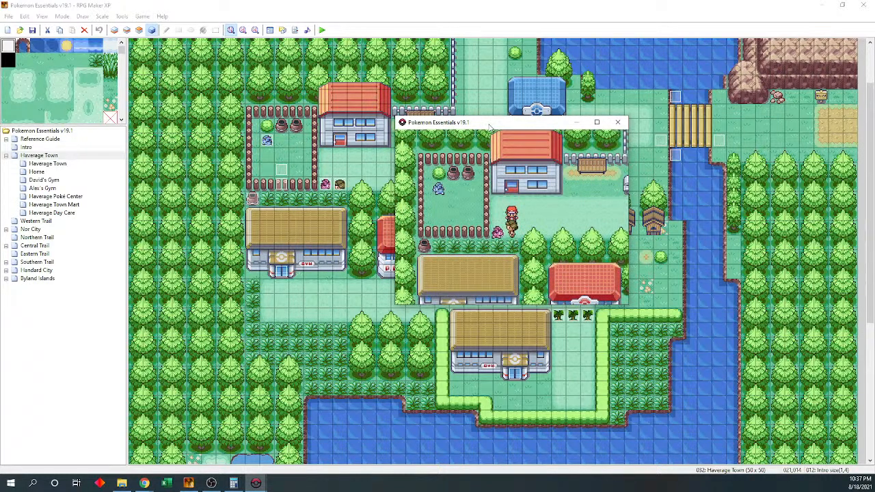
{"action": "key", "text": "Down"}
{"action": "key", "text": "Right"}
{"action": "key", "text": "Right"}
{"action": "key", "text": "Right"}
{"action": "key", "text": "Right"}
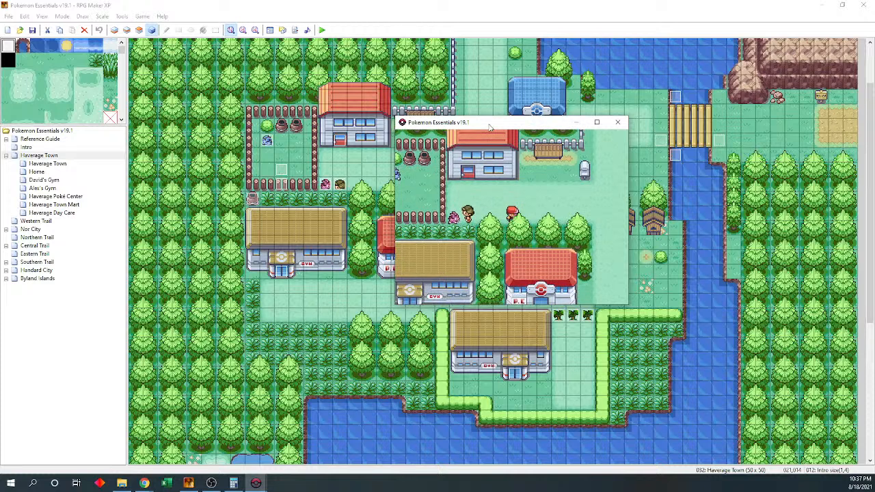
{"action": "key", "text": "Right"}
{"action": "key", "text": "Right"}
{"action": "key", "text": "Right"}
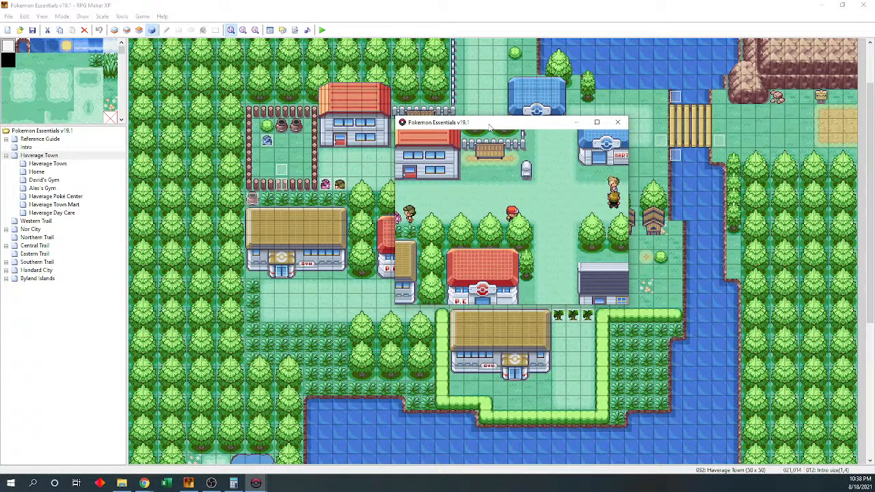
{"action": "key", "text": "Up"}
{"action": "key", "text": "Up"}
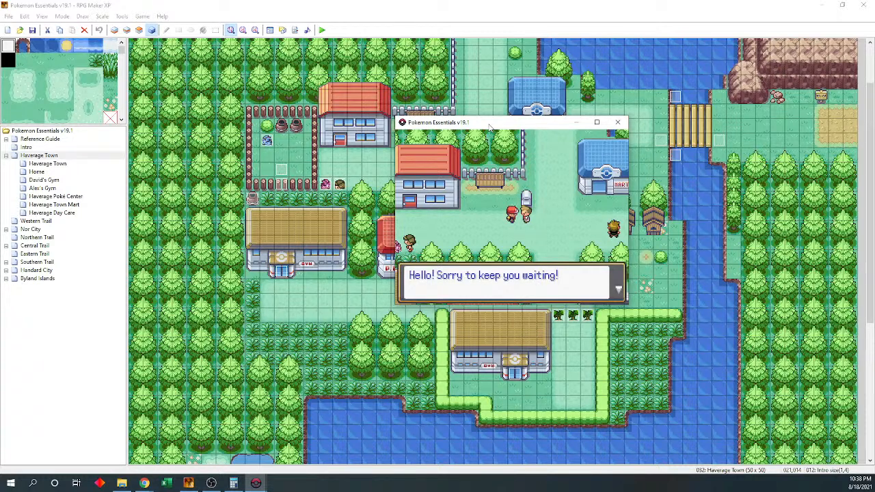
Advance the professor's greeting up to the offer of help and end the playtest
{"action": "key", "text": "Return"}
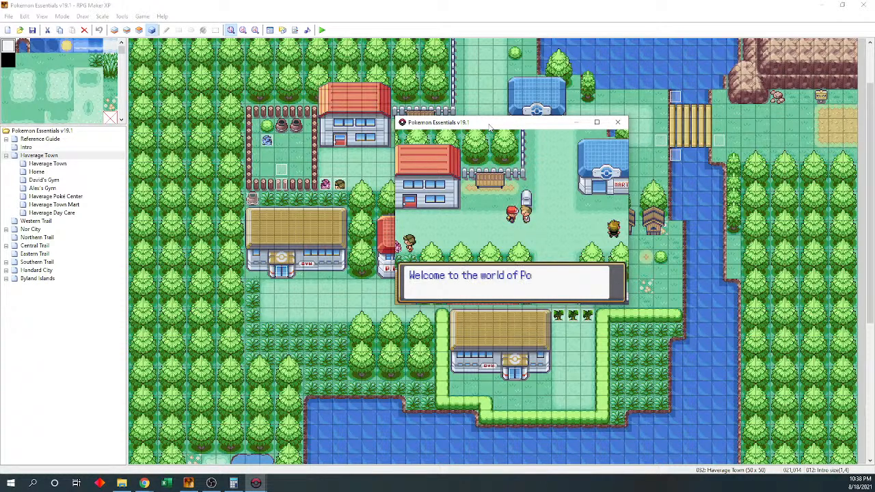
{"action": "key", "text": "Return"}
{"action": "key", "text": "Return"}
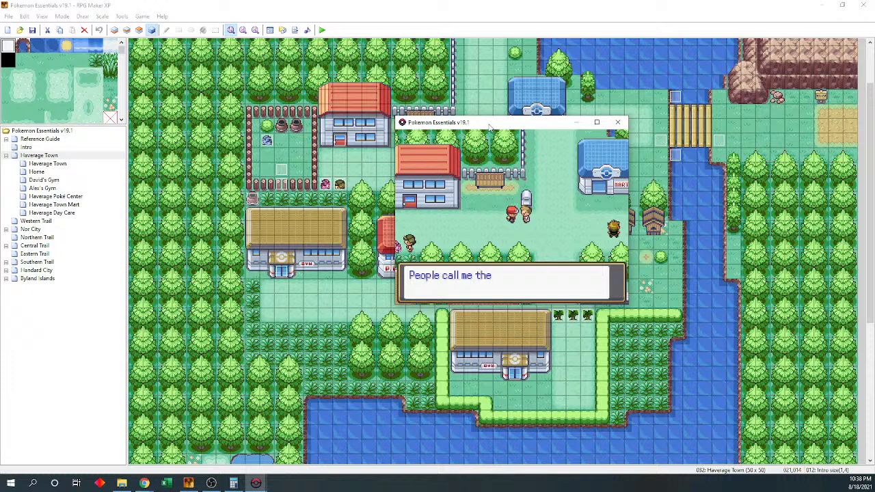
{"action": "key", "text": "Return"}
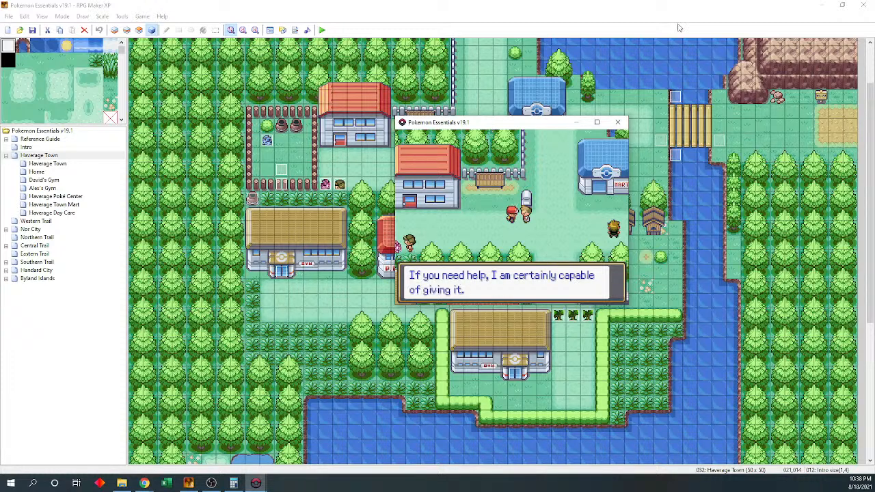
{"action": "left_click", "coordinate": [617, 123]}
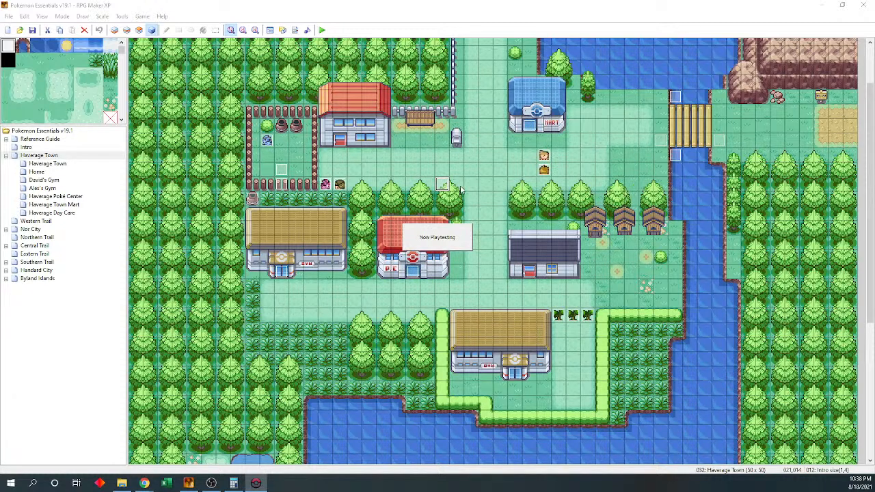
Set the intro event's introOak picture to number 1 with Y position 172, accept the event changes and save the project
{"action": "double_click", "coordinate": [445, 188]}
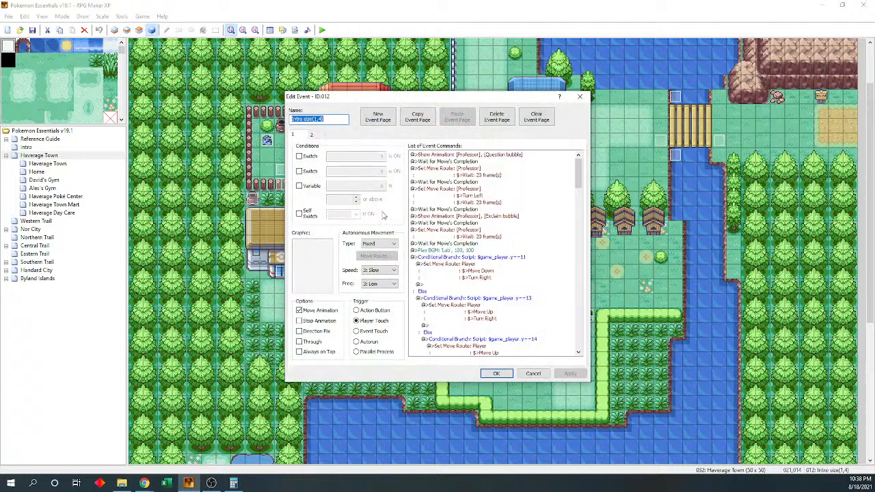
{"action": "scroll", "coordinate": [578, 229], "scroll_direction": "down", "scroll_amount": 3}
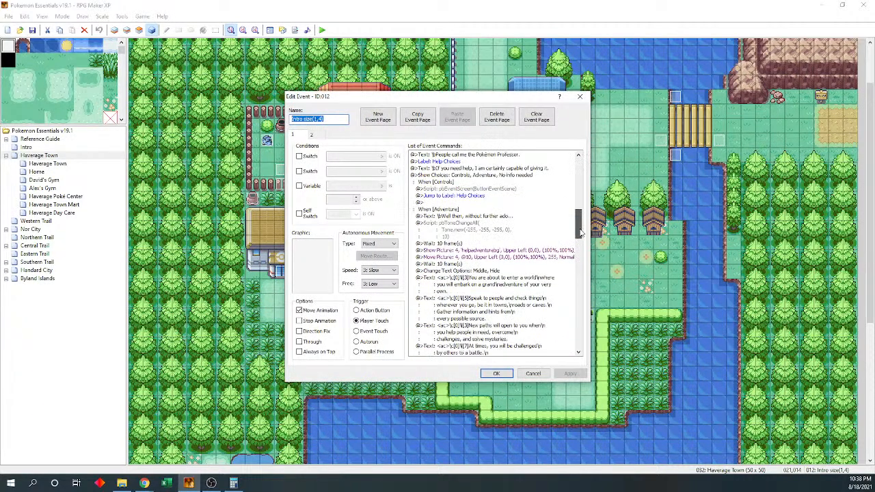
{"action": "scroll", "coordinate": [507, 199], "scroll_direction": "up", "scroll_amount": 1}
{"action": "left_click", "coordinate": [507, 197]}
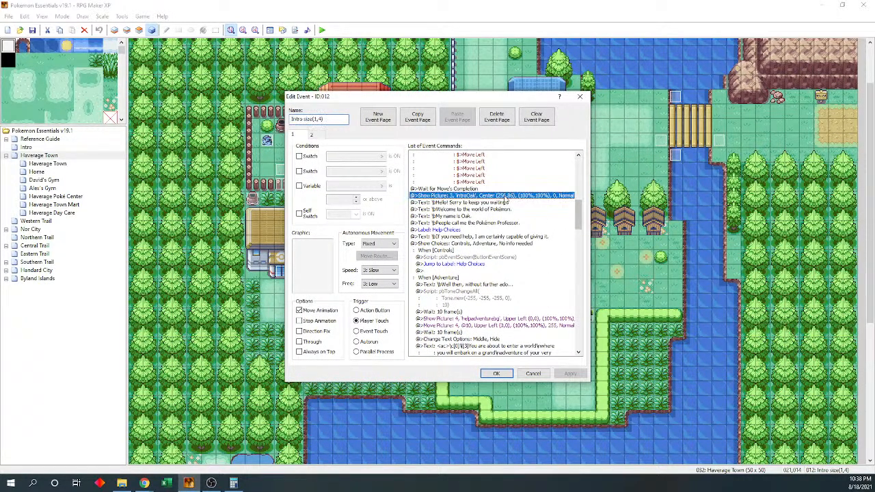
{"action": "double_click", "coordinate": [479, 195]}
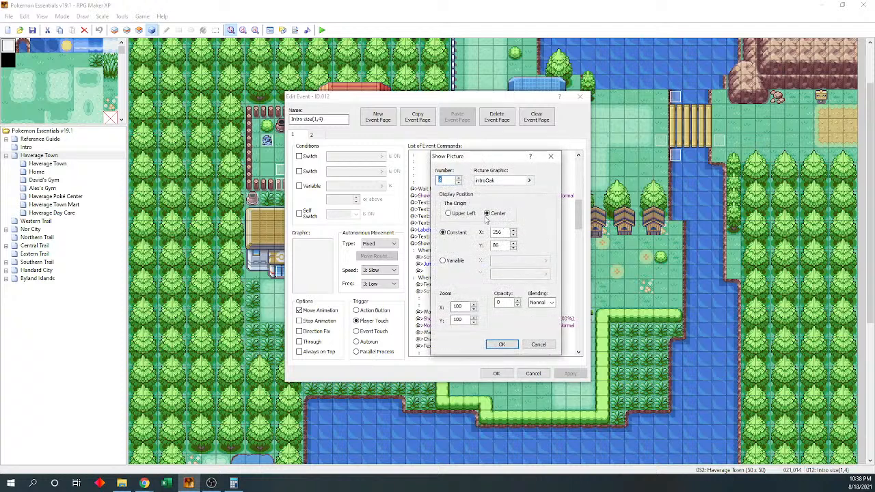
{"action": "left_click", "coordinate": [458, 182]}
{"action": "key", "text": "Tab"}
{"action": "key", "text": "Tab"}
{"action": "key", "text": "Tab"}
{"action": "key", "text": "Tab"}
{"action": "key", "text": "Tab"}
{"action": "left_click", "coordinate": [505, 346]}
{"action": "left_click", "coordinate": [497, 374]}
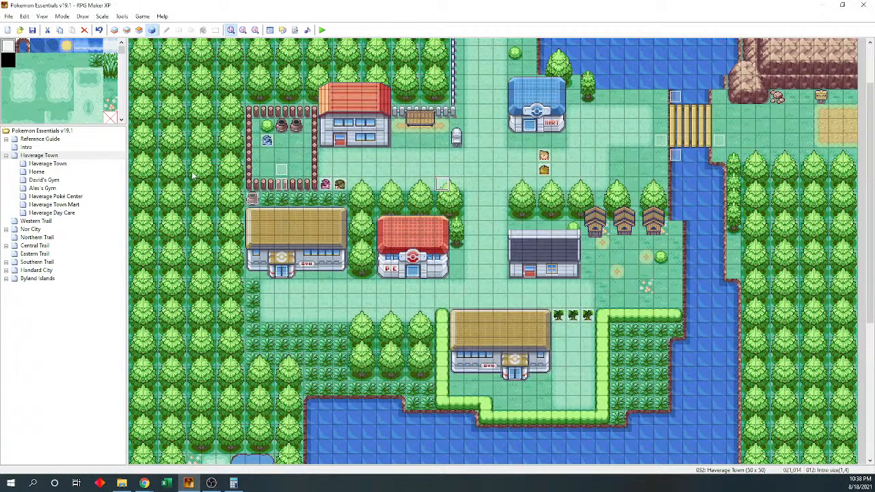
{"action": "left_click", "coordinate": [32, 30]}
Run another playtest from the saved Haverage Town file and walk the player into the professor's intro trigger
{"action": "left_click", "coordinate": [322, 30]}
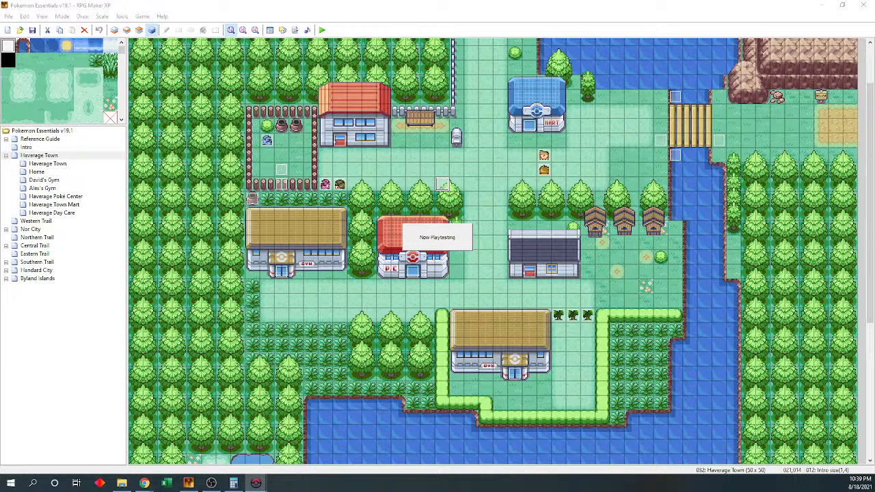
{"action": "left_click_drag", "start_coordinate": [395, 131], "coordinate": [453, 133]}
{"action": "left_click_drag", "start_coordinate": [297, 155], "coordinate": [470, 142]}
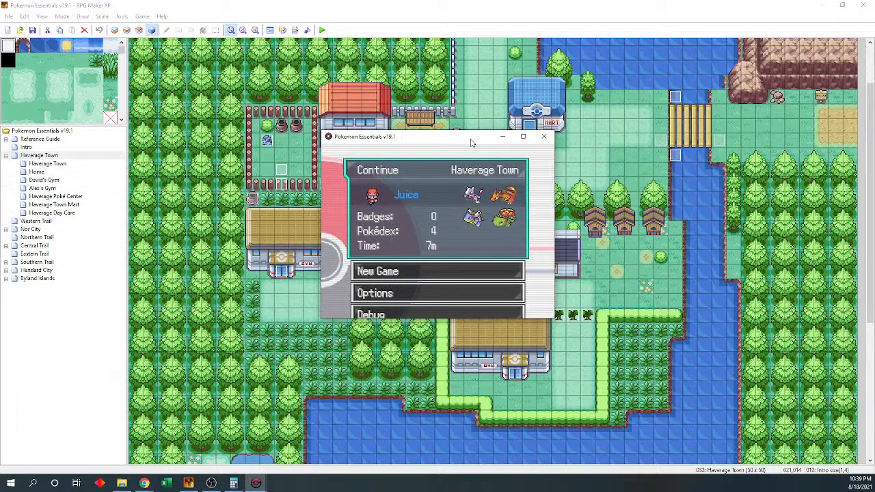
{"action": "key", "text": "Return"}
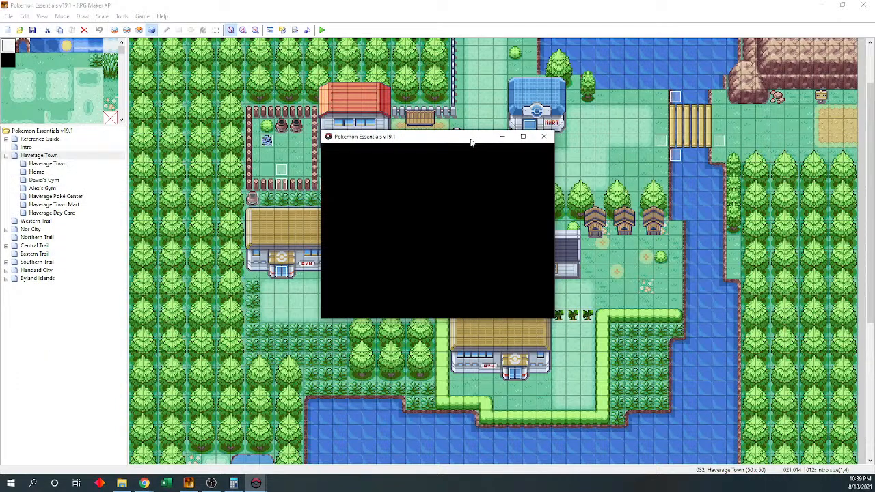
{"action": "key", "text": "Right"}
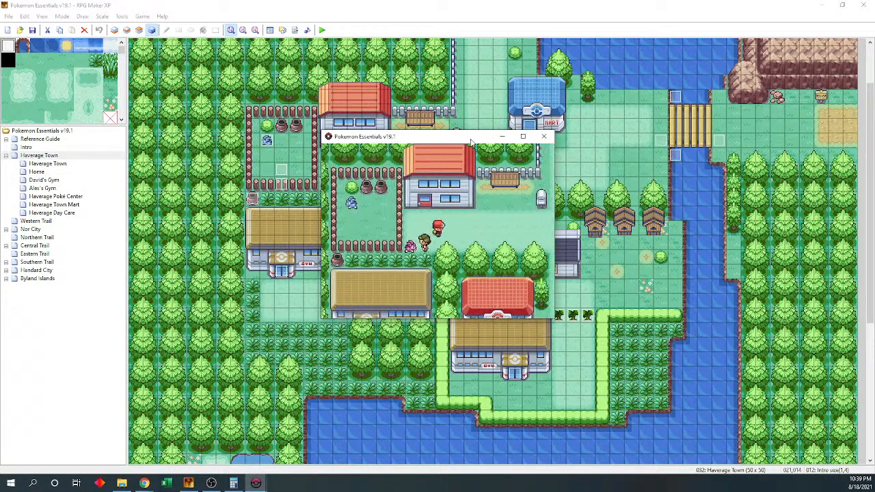
{"action": "key", "text": "Down"}
{"action": "key", "text": "Right"}
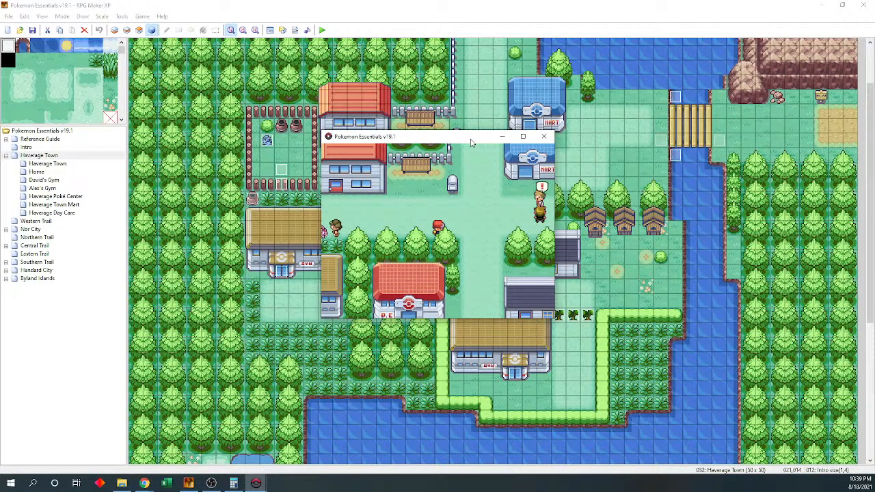
{"action": "key", "text": "Up"}
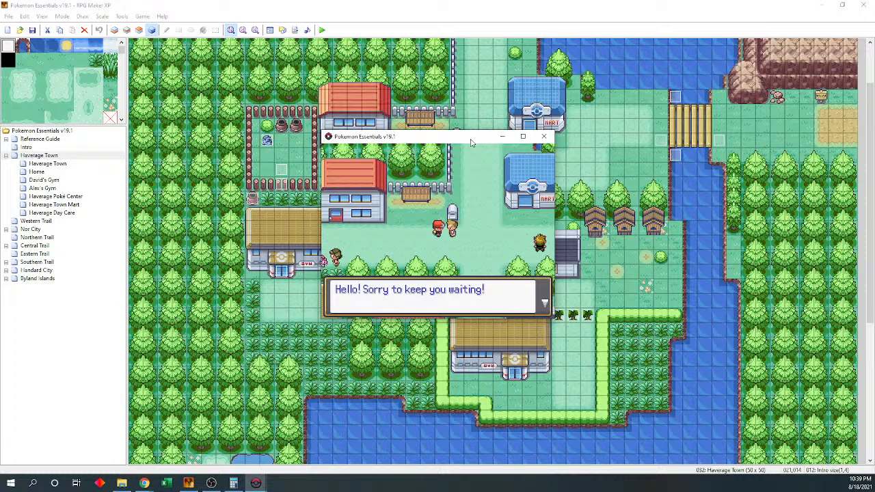
Advance the professor's dialogue to the Controls, Adventure and No info needed choices, and end the playtest
{"action": "key", "text": "c"}
{"action": "key", "text": "c"}
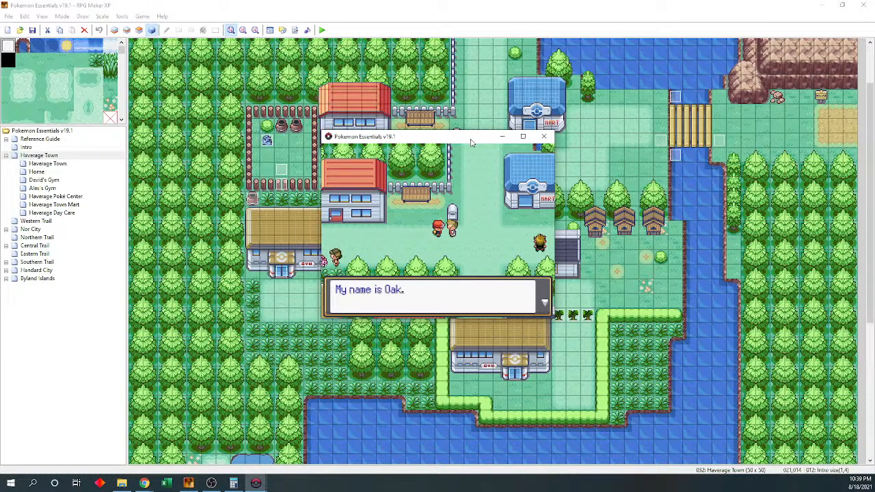
{"action": "key", "text": "c"}
{"action": "key", "text": "c"}
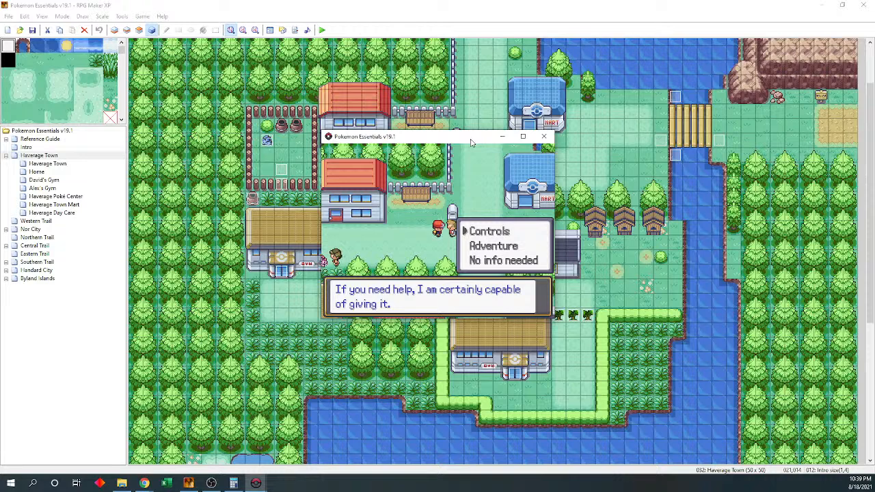
{"action": "left_click", "coordinate": [545, 138]}
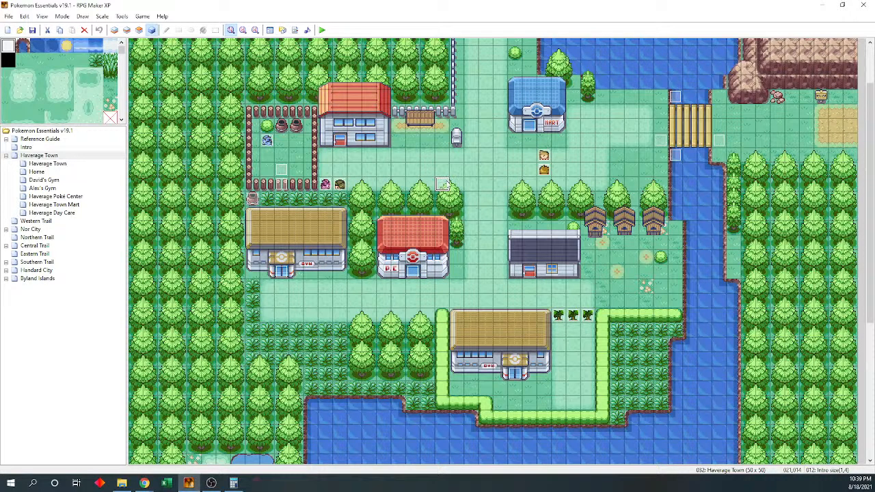
Examine the opacity, blending options and graphic of the intro event's introOak picture, and close its settings
{"action": "double_click", "coordinate": [443, 184]}
{"action": "scroll", "coordinate": [410, 192], "scroll_direction": "down", "scroll_amount": 3}
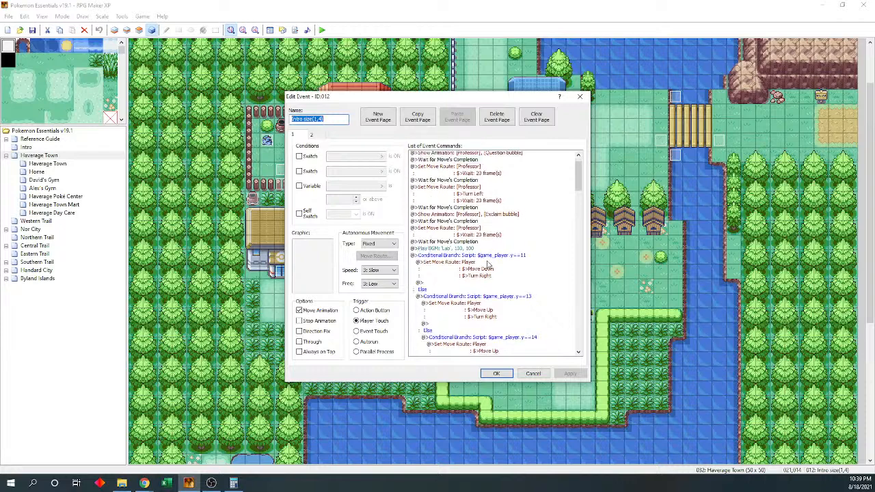
{"action": "left_click_drag", "start_coordinate": [582, 186], "coordinate": [586, 220]}
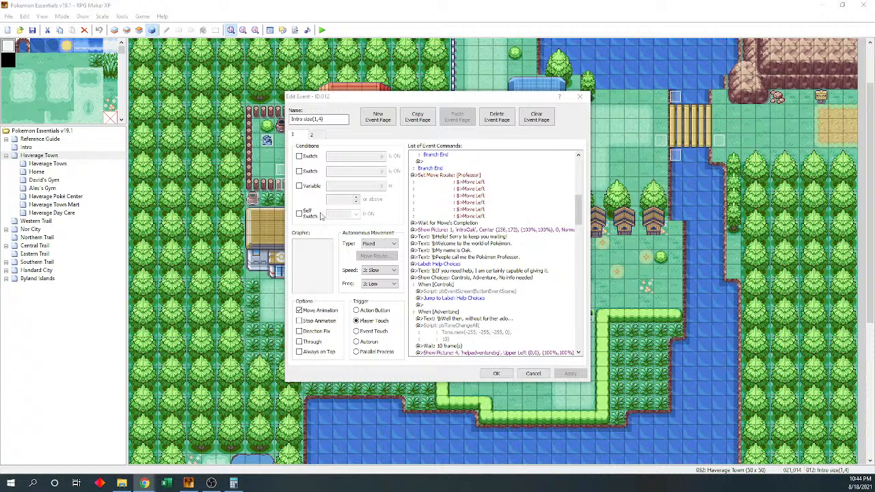
{"action": "left_click", "coordinate": [482, 231]}
{"action": "double_click", "coordinate": [482, 232]}
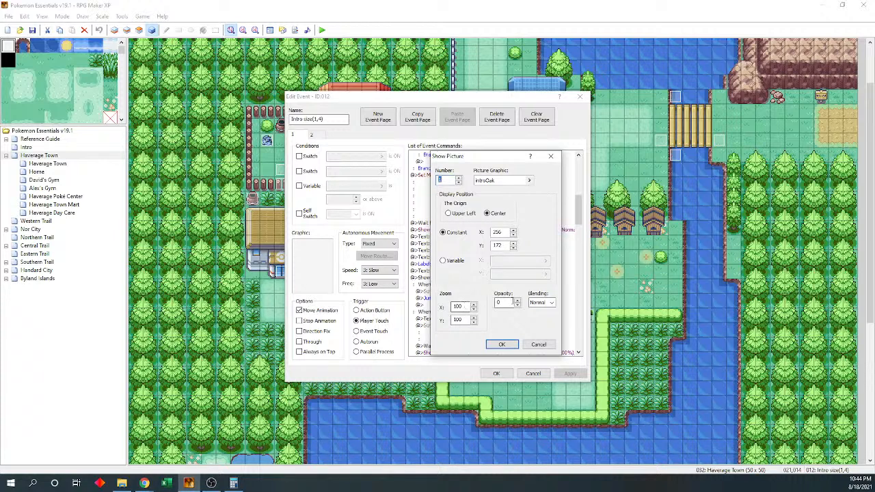
{"action": "left_click", "coordinate": [508, 304]}
{"action": "key", "text": "Tab"}
{"action": "key", "text": "alt+Down"}
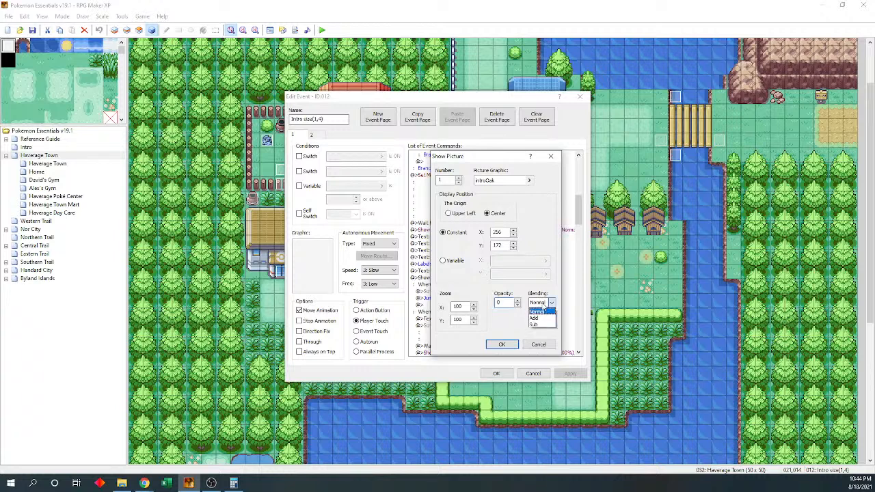
{"action": "key", "text": "Escape"}
{"action": "key", "text": "shift+Tab"}
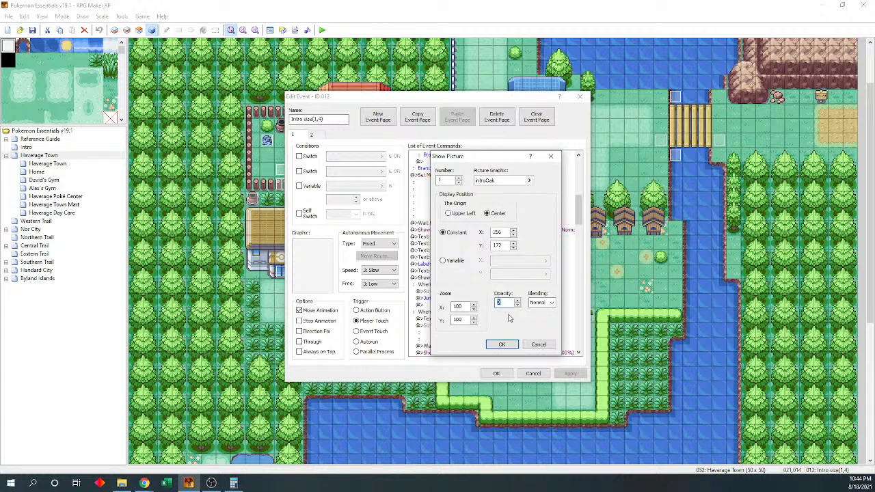
{"action": "left_click", "coordinate": [531, 180]}
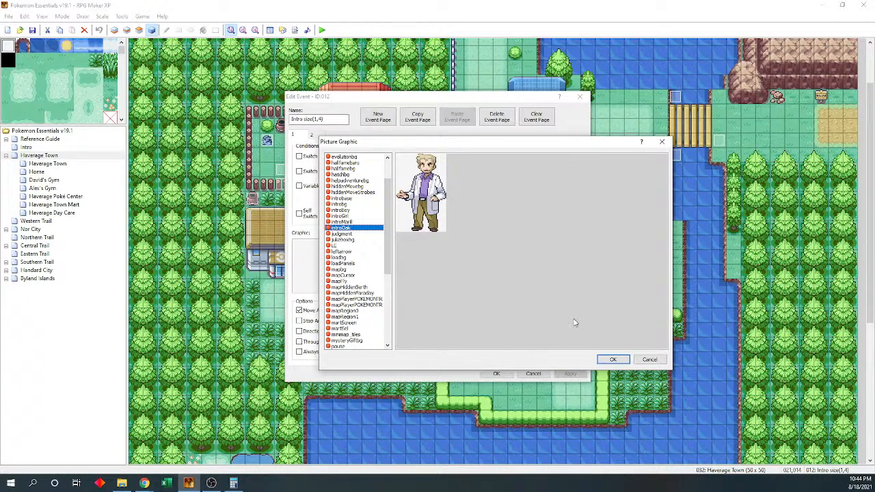
{"action": "left_click", "coordinate": [613, 360]}
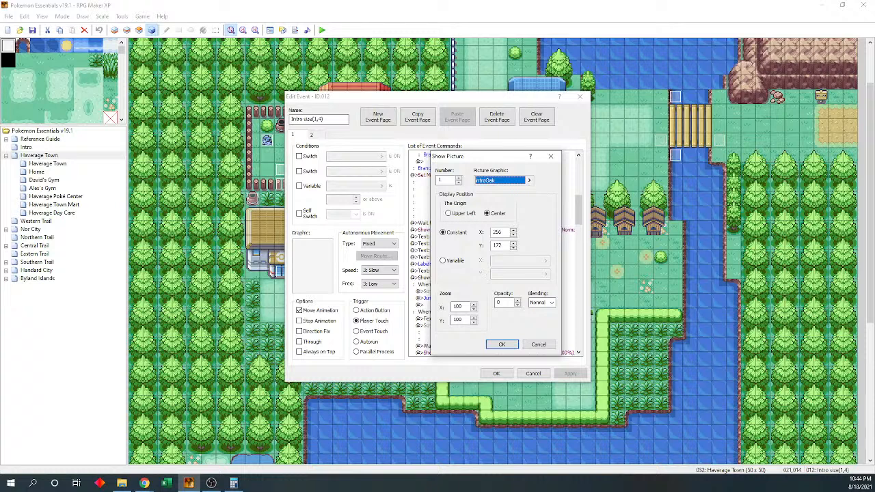
{"action": "key", "text": "alt+Tab"}
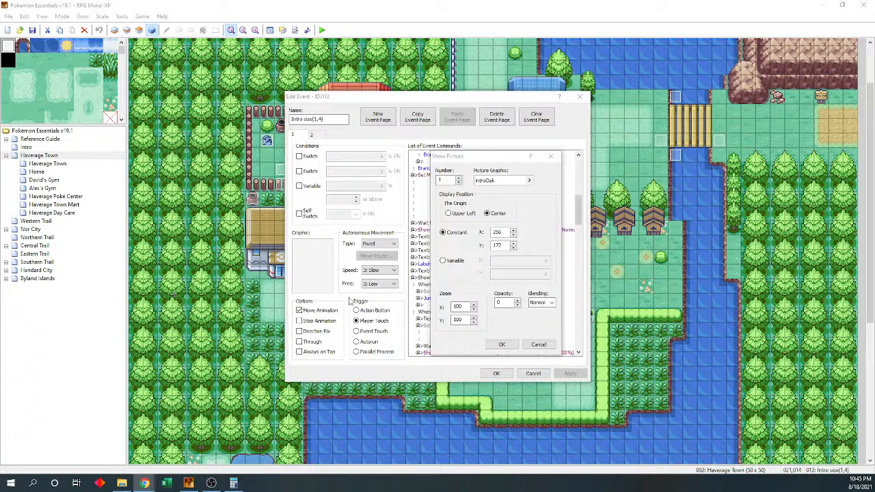
{"action": "left_click", "coordinate": [531, 345]}
Start inserting a command before the intro event's introOak picture, check the Show Animation settings and cancel them
{"action": "double_click", "coordinate": [531, 344]}
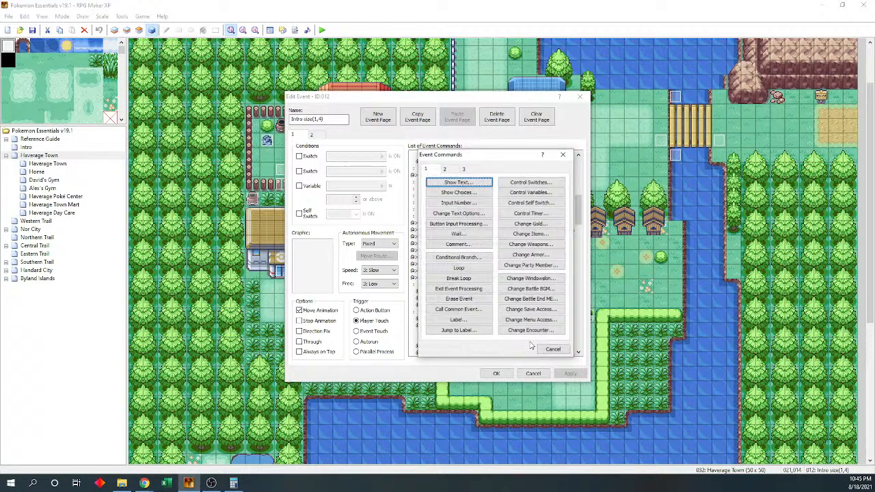
{"action": "left_click", "coordinate": [444, 170]}
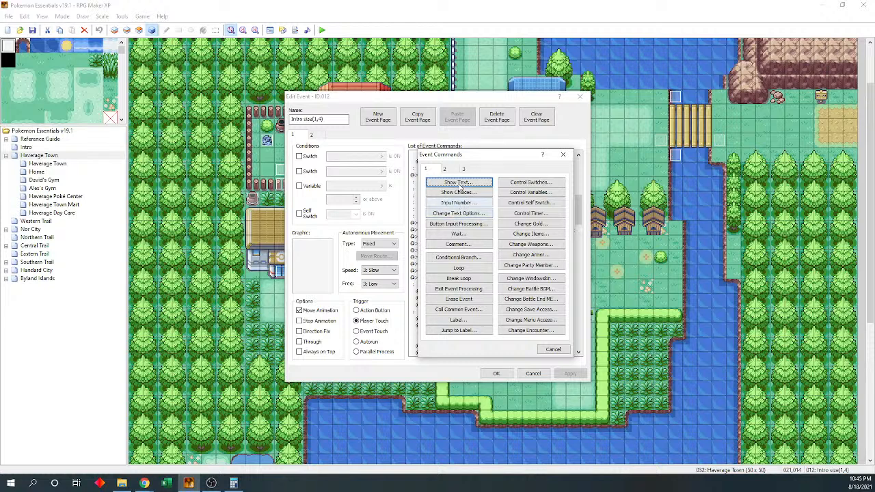
{"action": "left_click", "coordinate": [448, 169]}
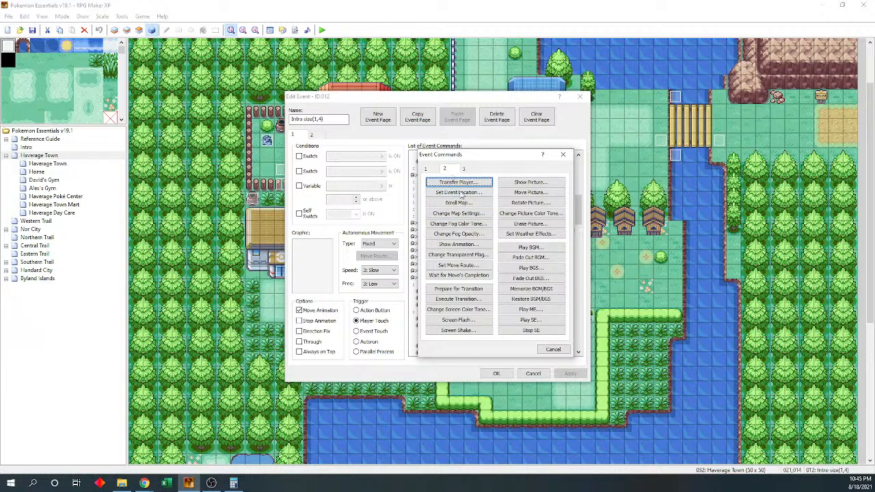
{"action": "left_click", "coordinate": [453, 244]}
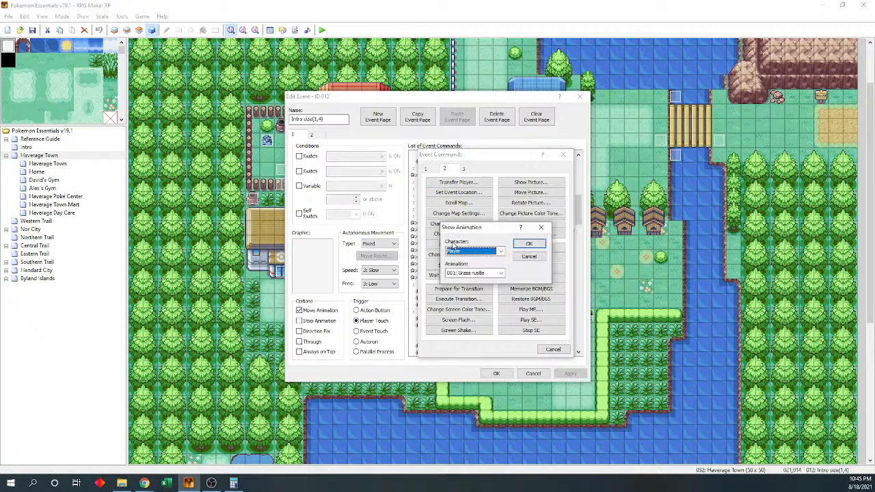
{"action": "left_click", "coordinate": [501, 274]}
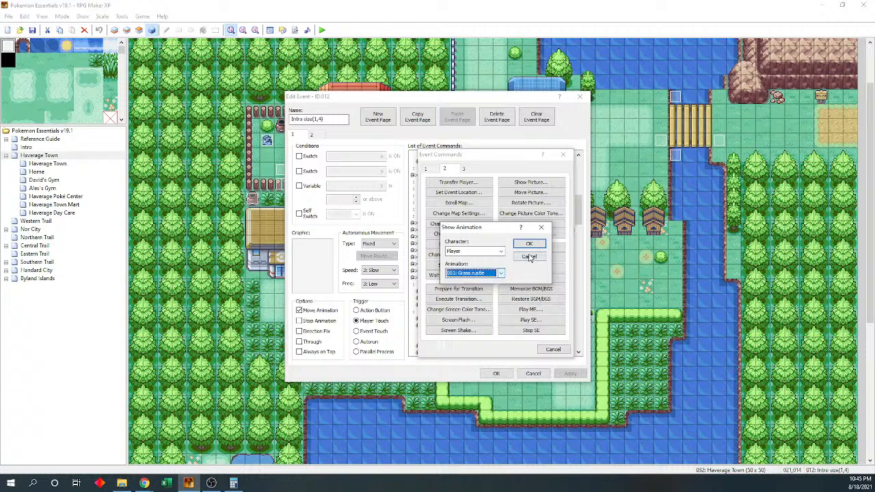
{"action": "left_click", "coordinate": [530, 258]}
{"action": "left_click", "coordinate": [530, 257]}
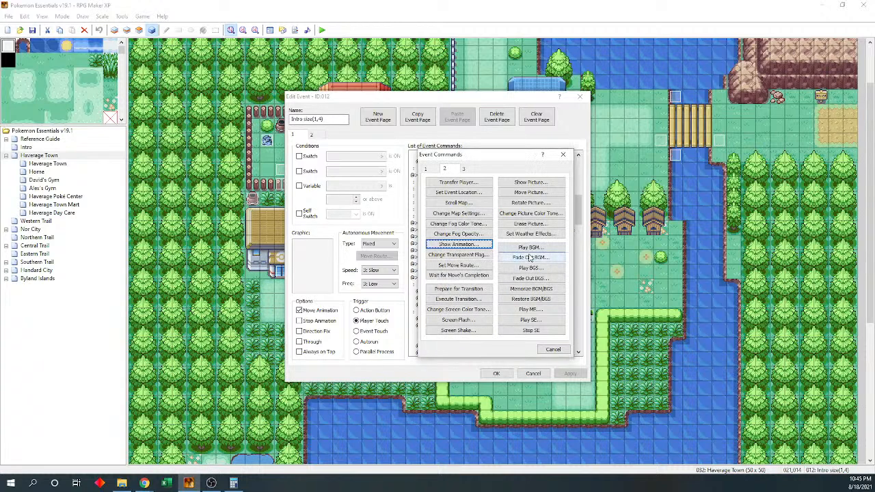
Begin a new Show Picture command, preview the intro graphics and choose introOak as its picture
{"action": "left_click", "coordinate": [522, 183]}
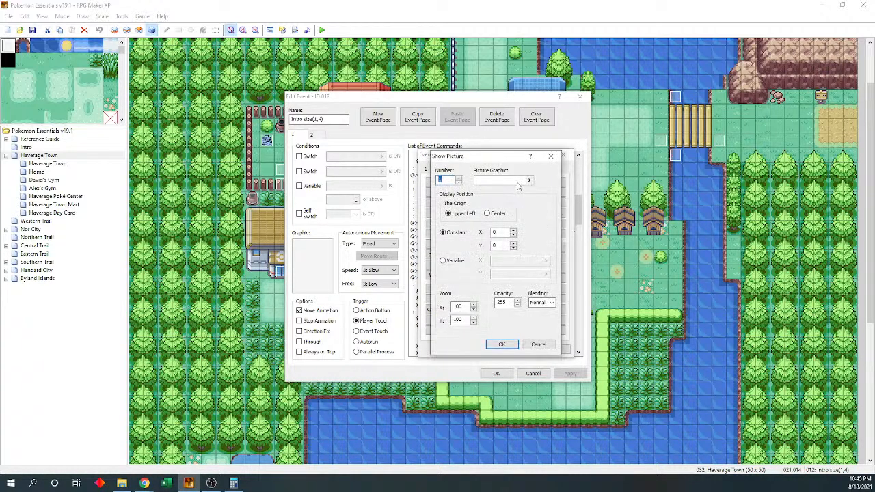
{"action": "left_click", "coordinate": [529, 182]}
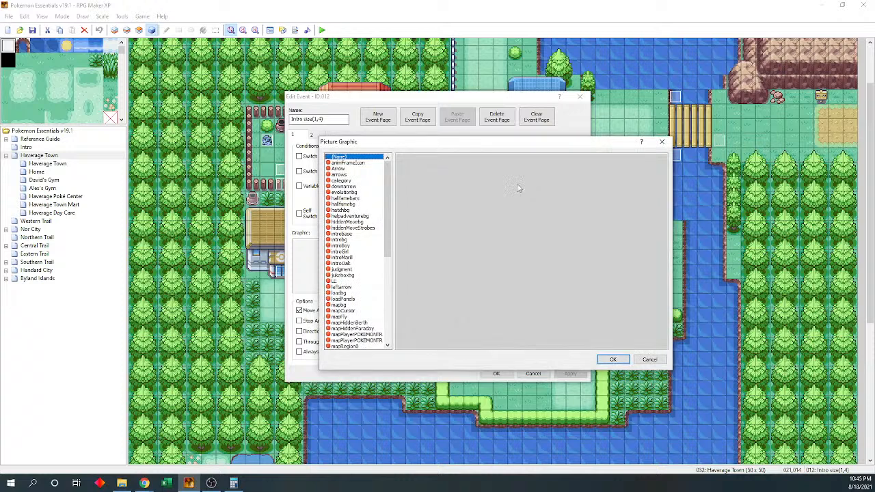
{"action": "left_click", "coordinate": [367, 252]}
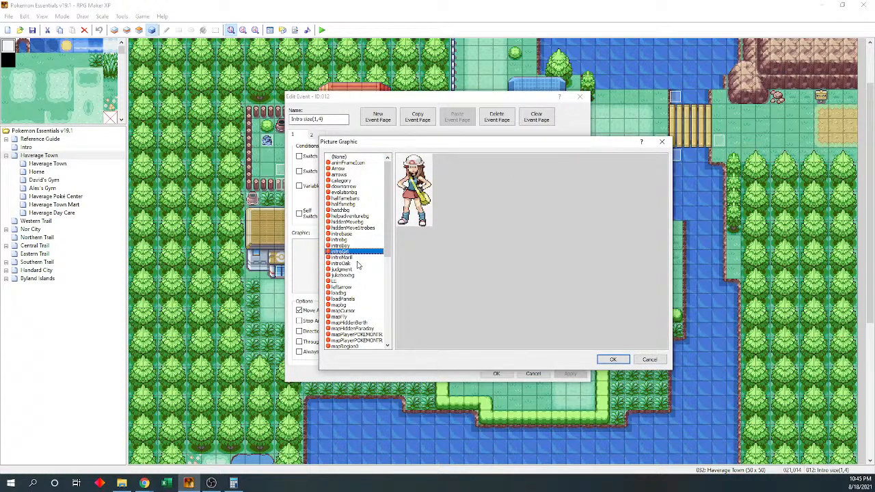
{"action": "left_click", "coordinate": [359, 257]}
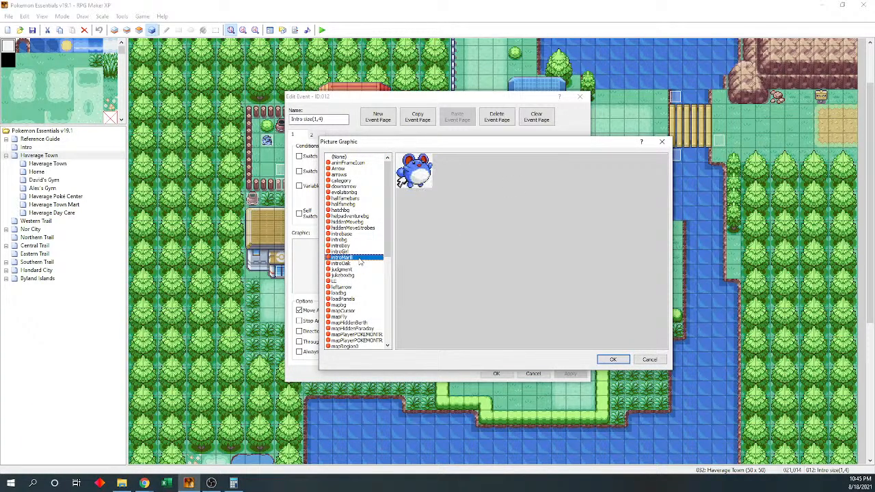
{"action": "key", "text": "Up"}
{"action": "key", "text": "Up"}
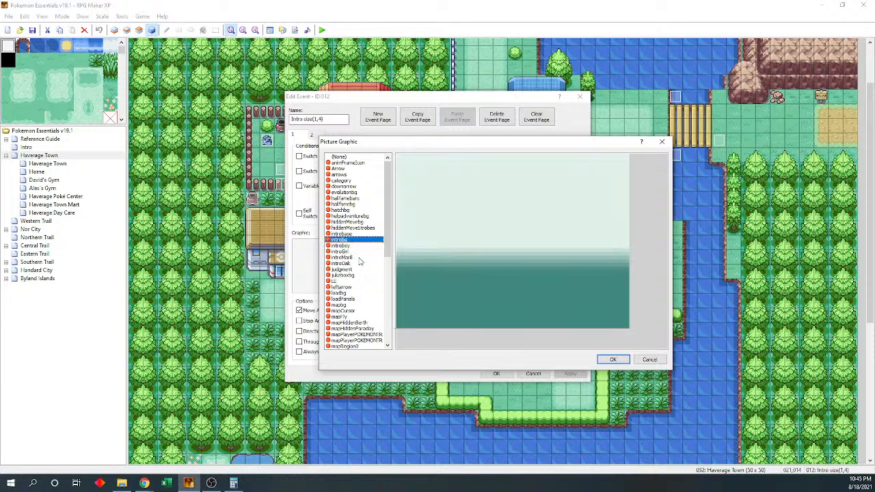
{"action": "key", "text": "Down"}
{"action": "key", "text": "Down"}
{"action": "left_click", "coordinate": [360, 263]}
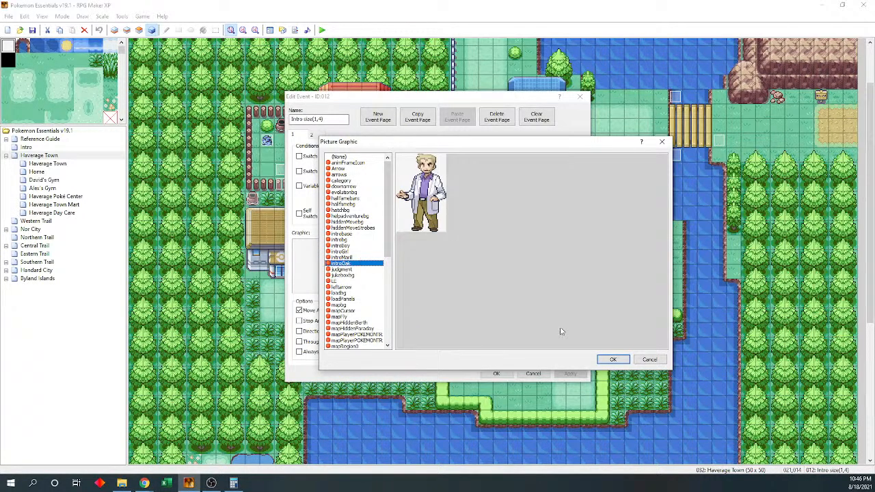
{"action": "left_click", "coordinate": [610, 359]}
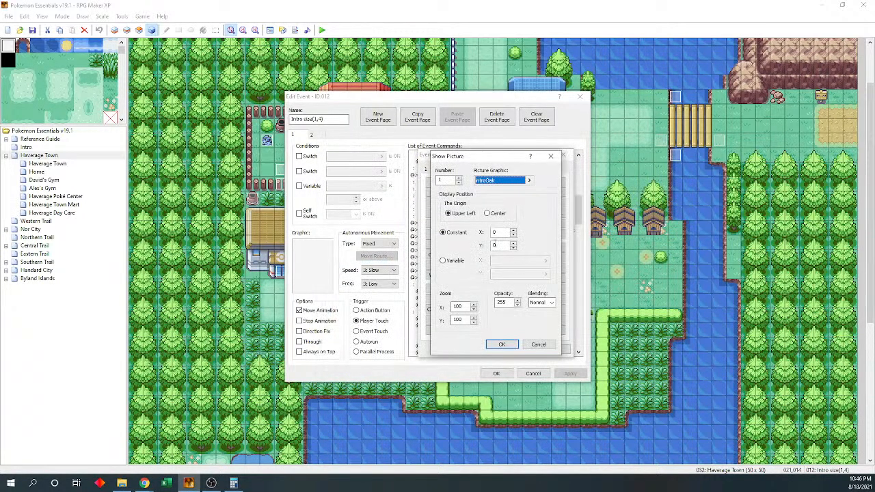
Set the new introOak picture's origin to Center and accept the picture command
{"action": "left_click", "coordinate": [488, 215]}
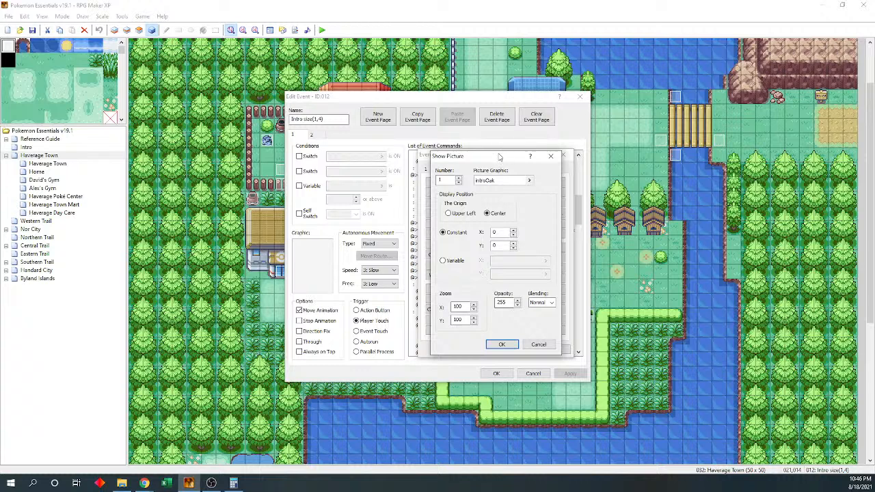
{"action": "left_click_drag", "start_coordinate": [520, 157], "coordinate": [364, 163]}
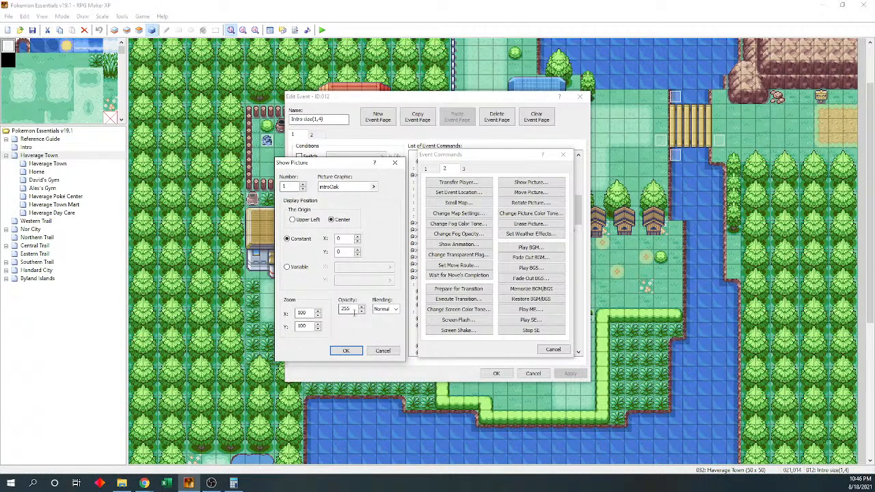
{"action": "left_click", "coordinate": [347, 352]}
Remove the older introOak picture command with 0 opacity and accept the event changes
{"action": "left_click", "coordinate": [496, 230]}
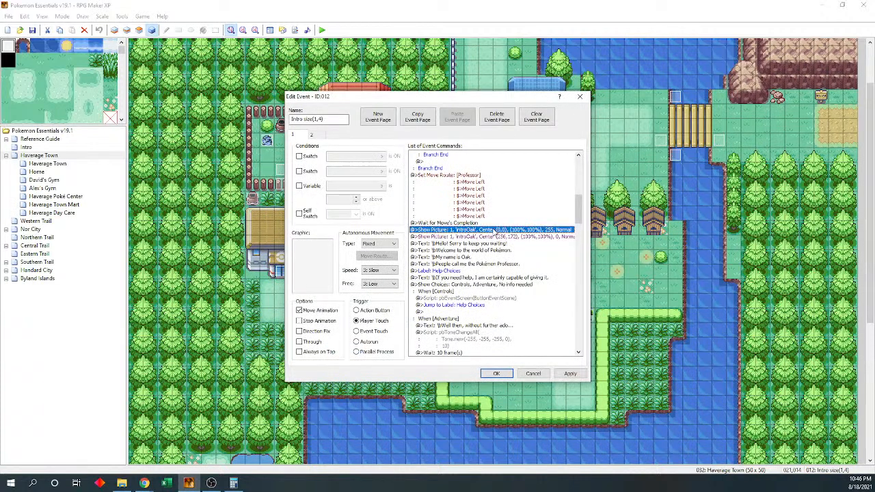
{"action": "left_click", "coordinate": [466, 237]}
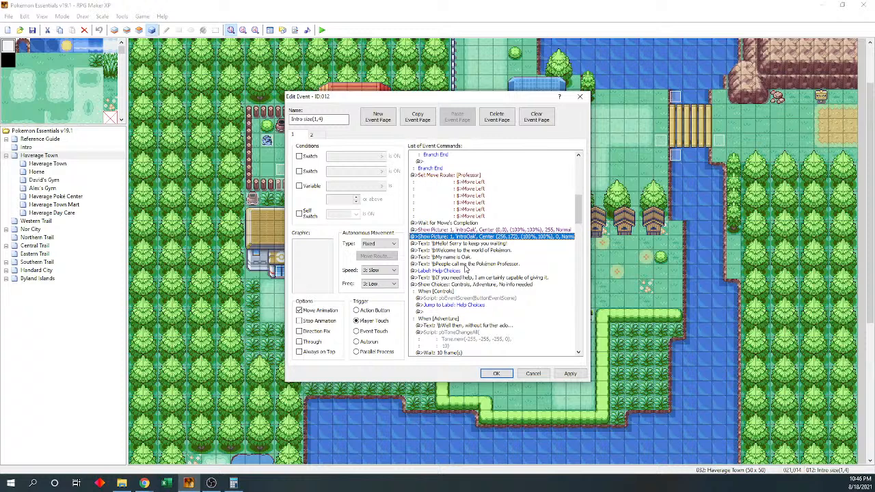
{"action": "scroll", "coordinate": [466, 269], "scroll_direction": "down", "scroll_amount": 3}
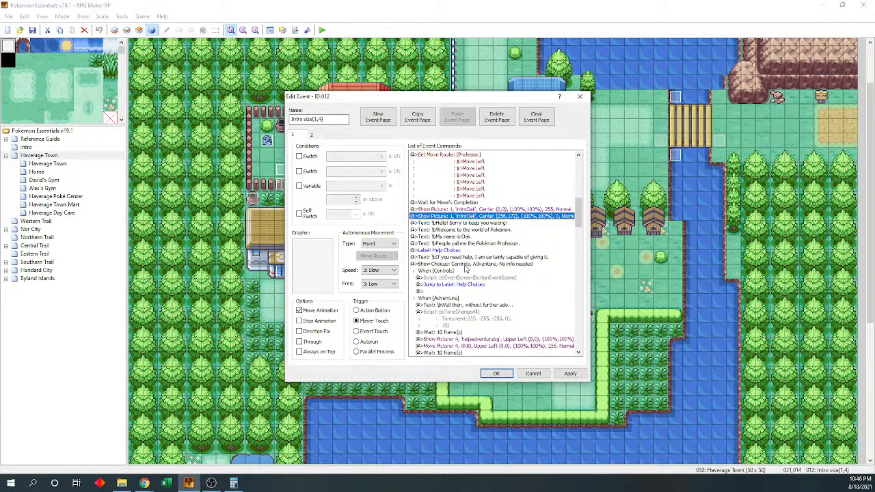
{"action": "scroll", "coordinate": [466, 269], "scroll_direction": "down", "scroll_amount": 1}
{"action": "left_click", "coordinate": [497, 373]}
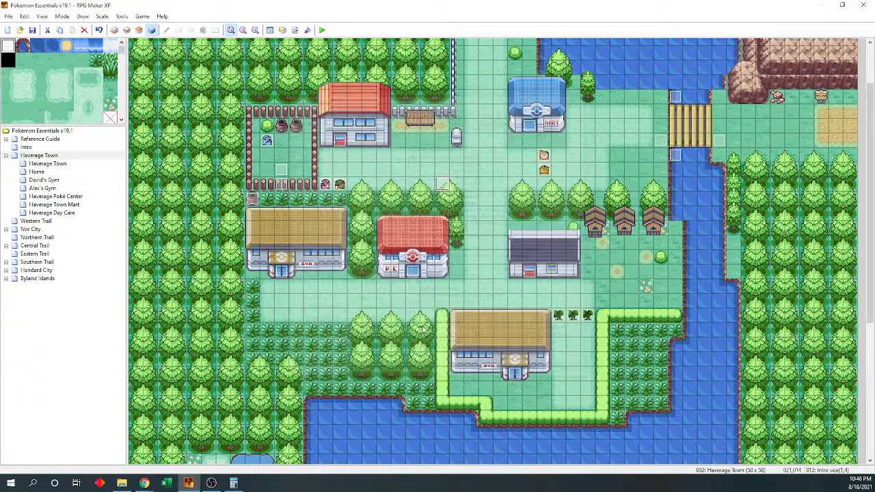
Playtest from the saved Haverage Town file, walk the player into the intro trigger to see the professor's picture, and end the playtest
{"action": "left_click", "coordinate": [322, 30]}
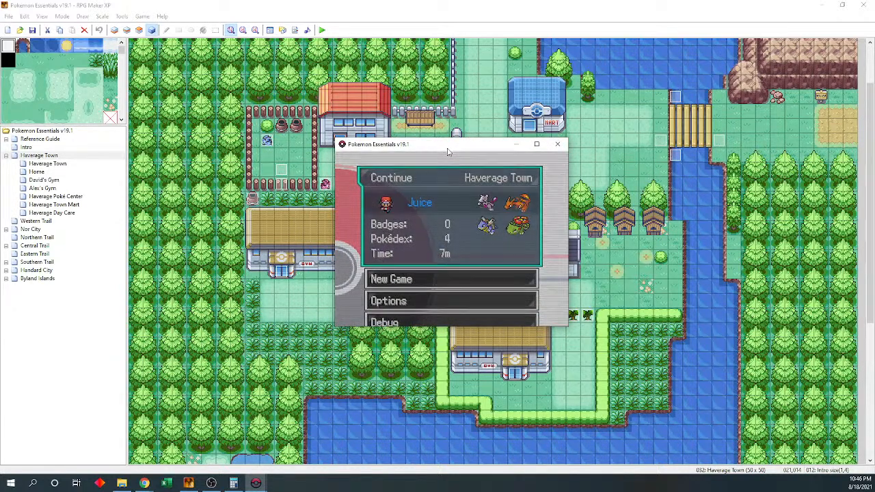
{"action": "key", "text": "Return"}
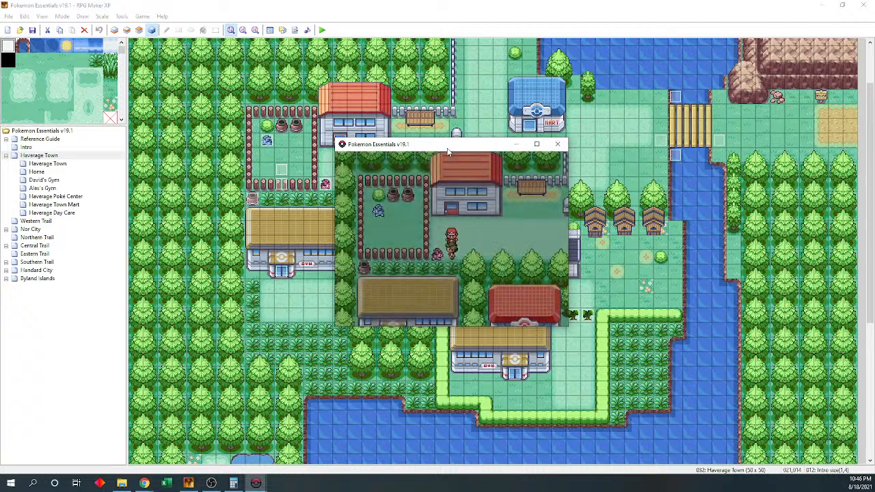
{"action": "key", "text": "Right"}
{"action": "key", "text": "Right"}
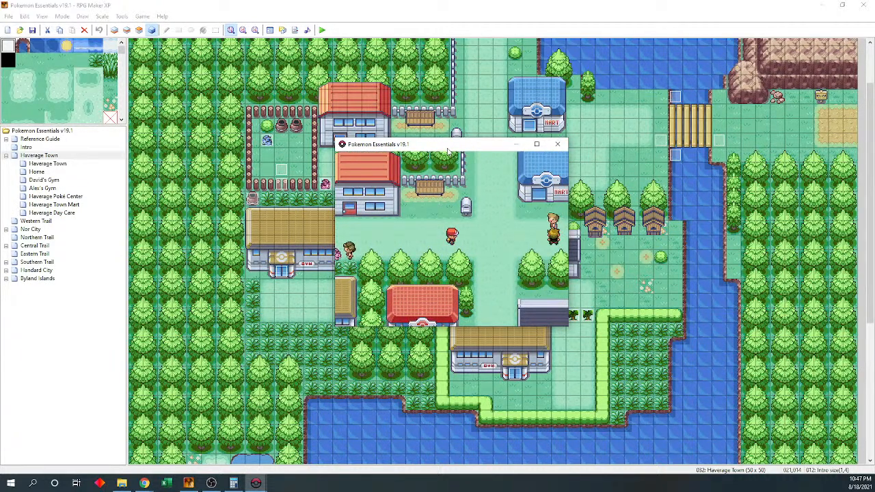
{"action": "key", "text": "Up"}
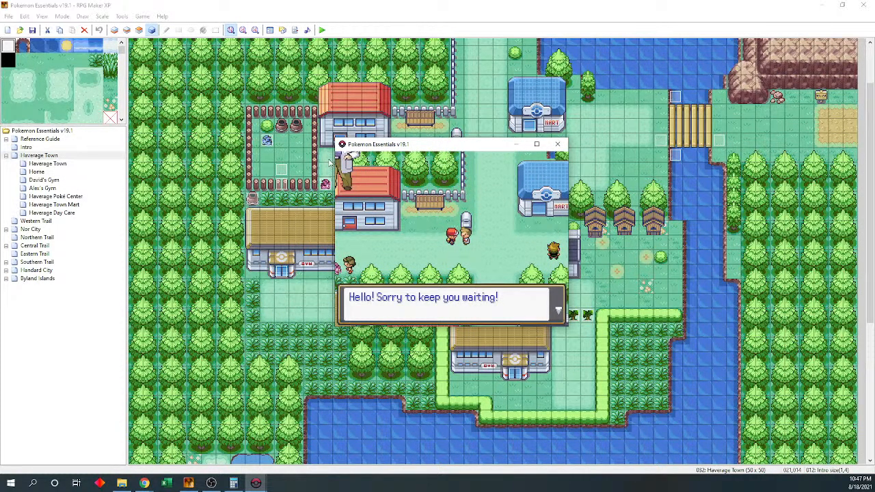
{"action": "left_click", "coordinate": [558, 145]}
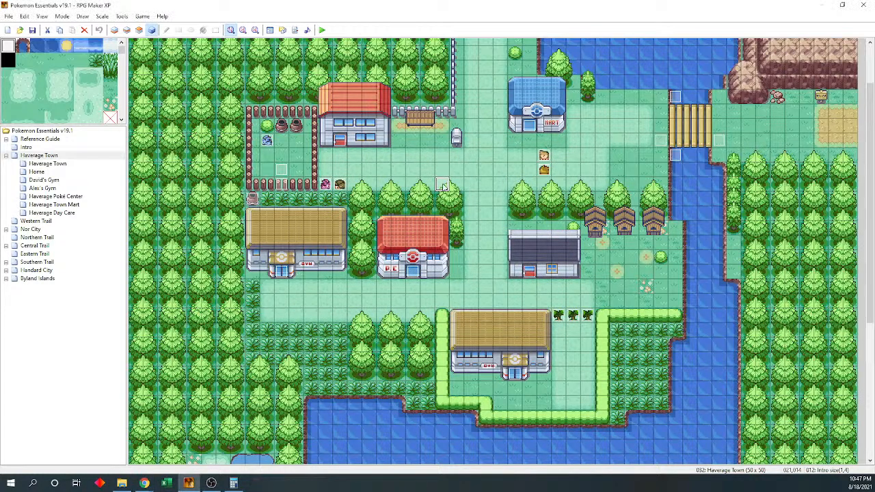
Set the intro event's introOak picture to X position 384 with a new Y position, accept the event changes and save the project
{"action": "double_click", "coordinate": [443, 185]}
{"action": "left_click_drag", "start_coordinate": [580, 167], "coordinate": [579, 208]}
{"action": "double_click", "coordinate": [537, 244]}
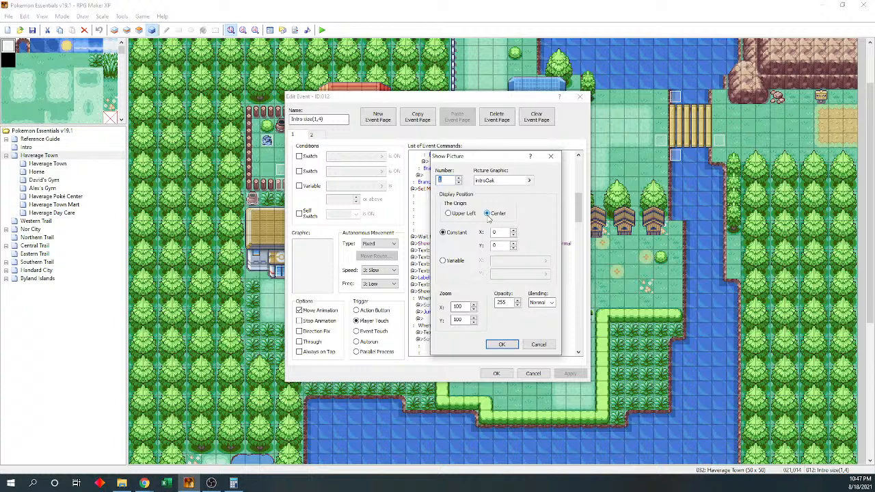
{"action": "double_click", "coordinate": [495, 233]}
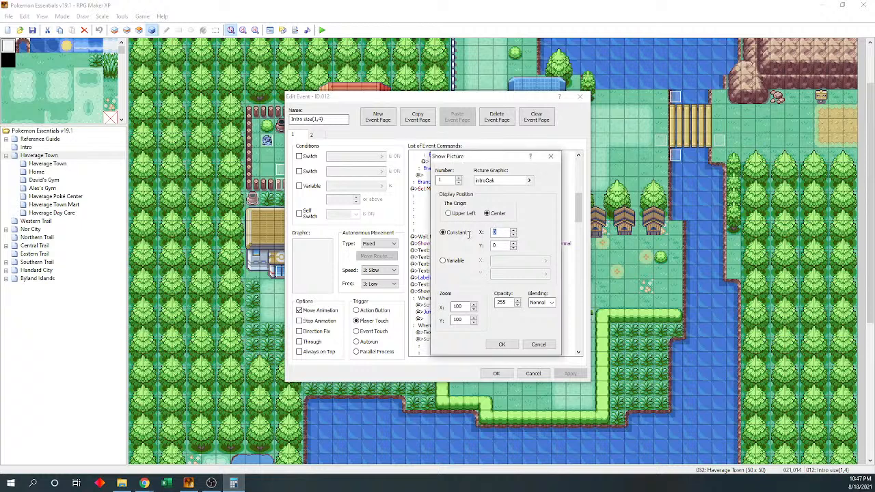
{"action": "type", "text": "384"}
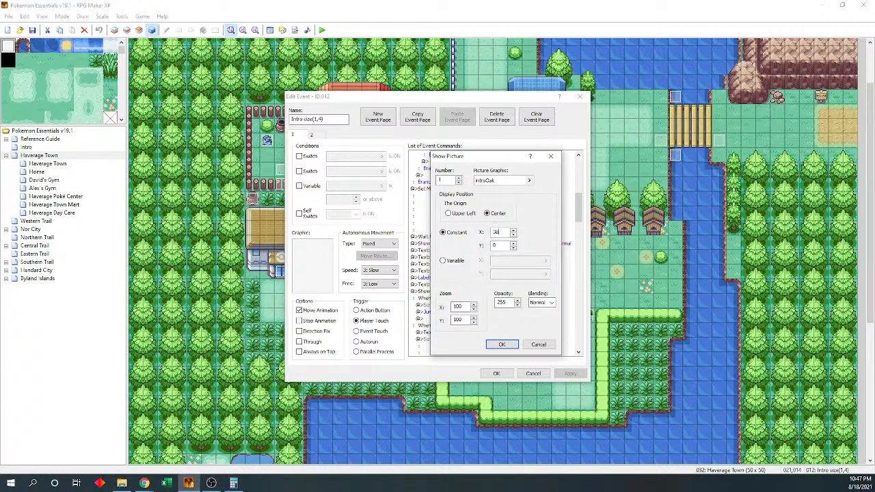
{"action": "key", "text": "Tab"}
{"action": "type", "text": "8"}
{"action": "left_click", "coordinate": [502, 344]}
{"action": "left_click", "coordinate": [496, 373]}
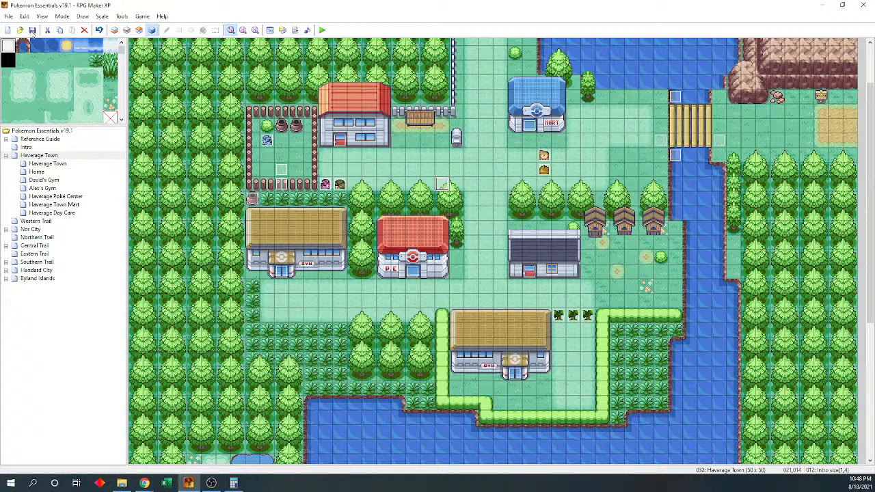
{"action": "left_click", "coordinate": [32, 31]}
Start a new playtest, continue the Haverage Town save and lead the player to the professor's intro trigger
{"action": "key", "text": "F12"}
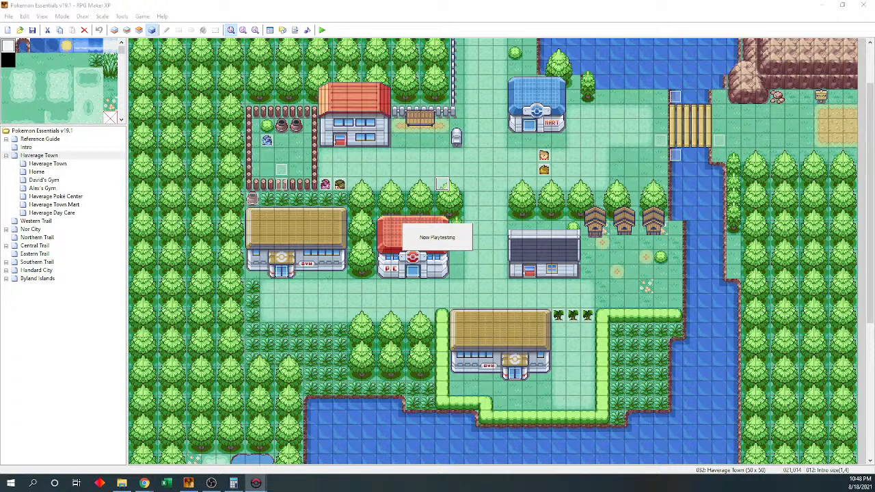
{"action": "left_click_drag", "start_coordinate": [286, 139], "coordinate": [450, 153]}
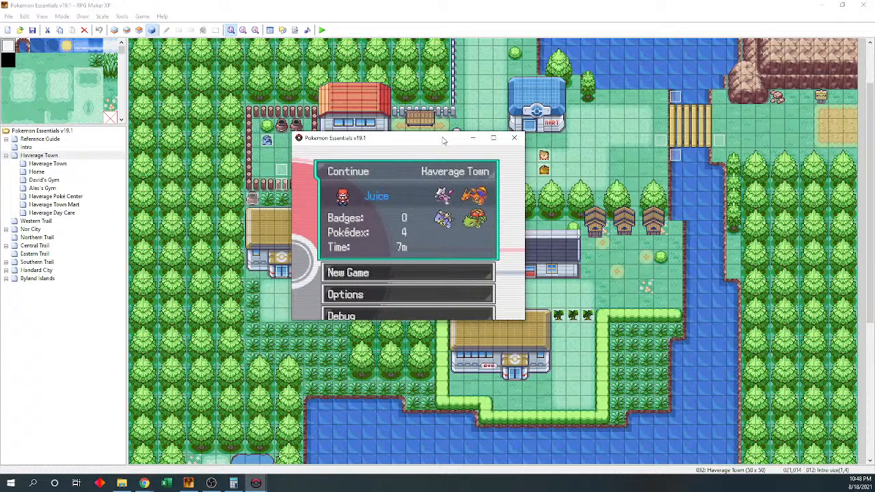
{"action": "key", "text": "Return"}
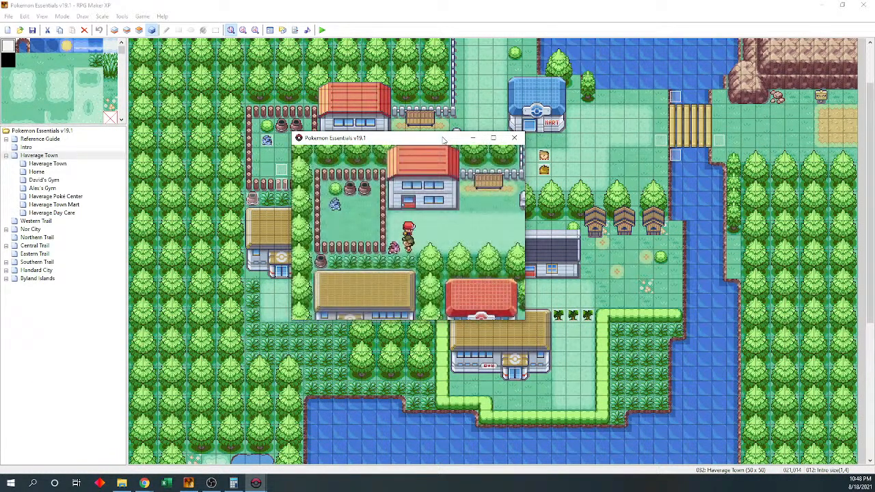
{"action": "key", "text": "Right"}
{"action": "key", "text": "Up"}
{"action": "key", "text": "Right"}
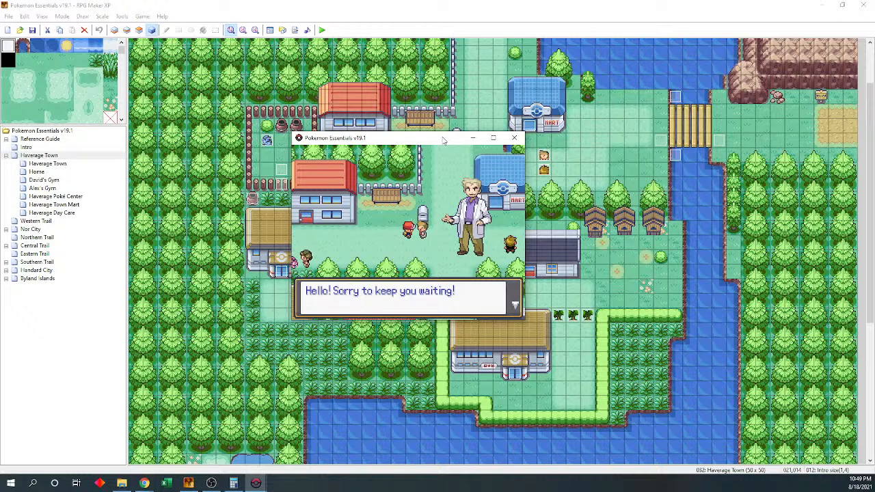
Advance the professor's dialogue to the "People call me the Pokémon Professor." line and end the playtest
{"action": "key", "text": "Return"}
{"action": "key", "text": "Return"}
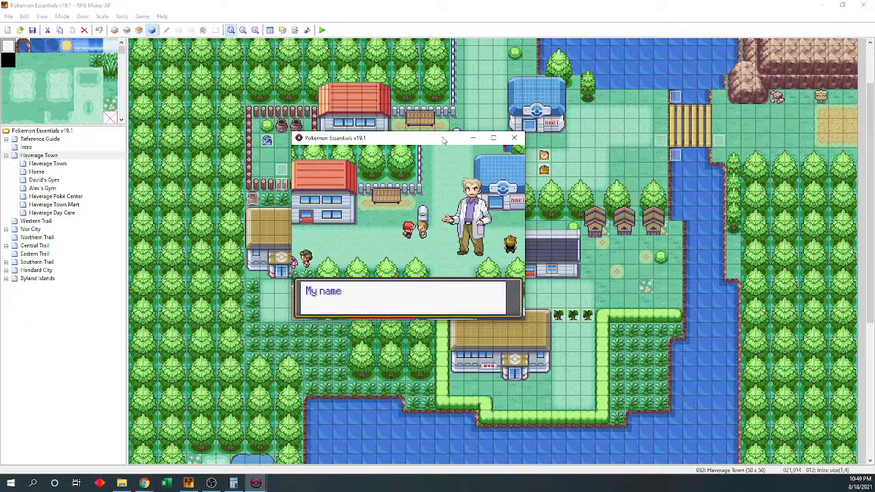
{"action": "key", "text": "Return"}
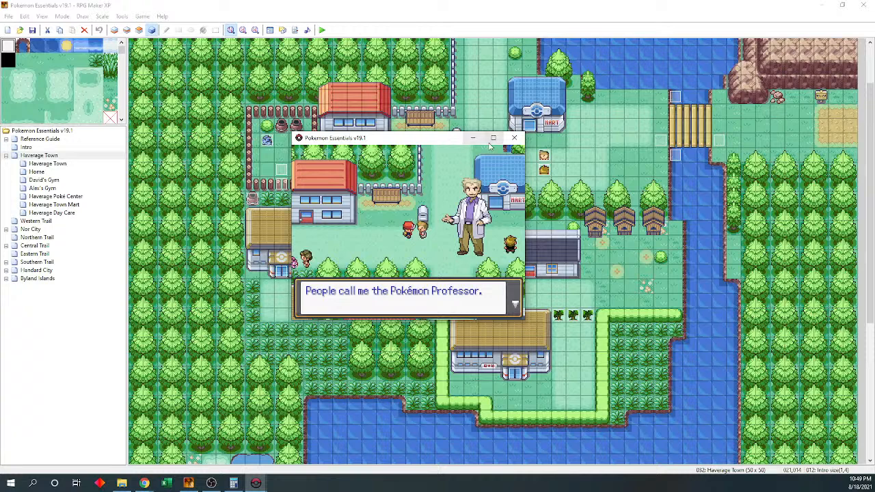
{"action": "left_click", "coordinate": [515, 137]}
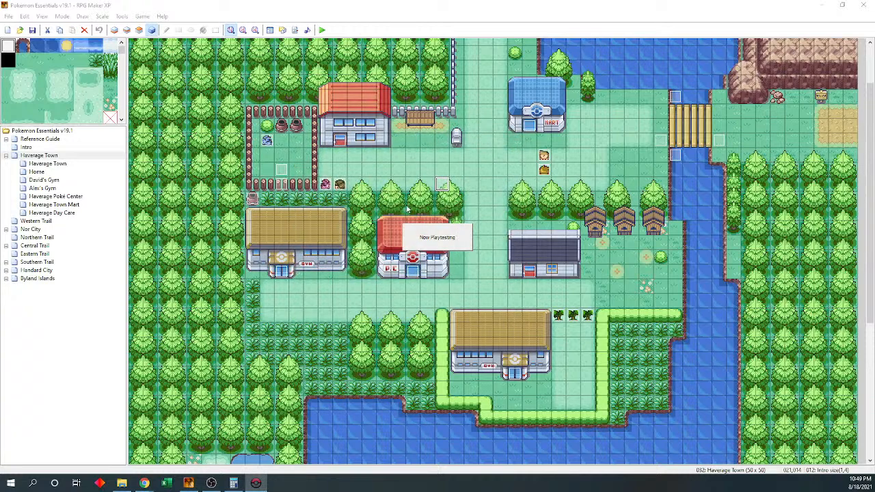
Open the Haverage Town intro event's introOak Show Picture command and set its position to X 400, Y 200
{"action": "double_click", "coordinate": [443, 185]}
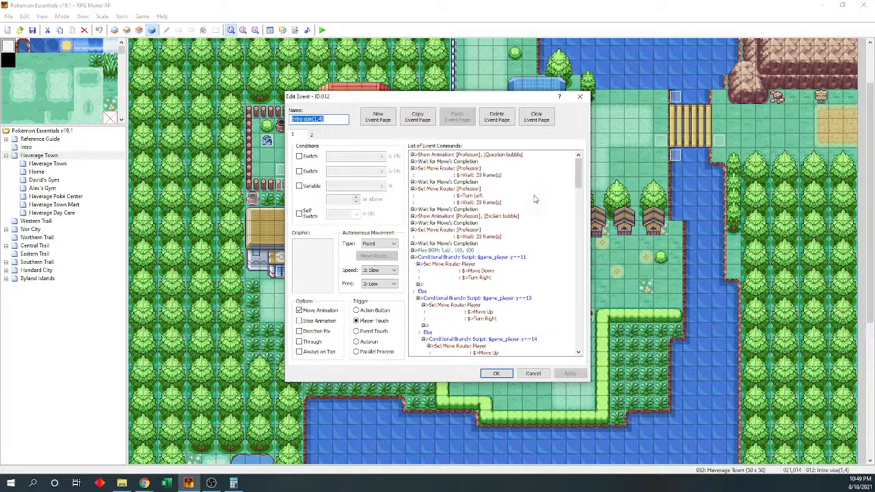
{"action": "scroll", "coordinate": [533, 232], "scroll_direction": "down", "scroll_amount": 10}
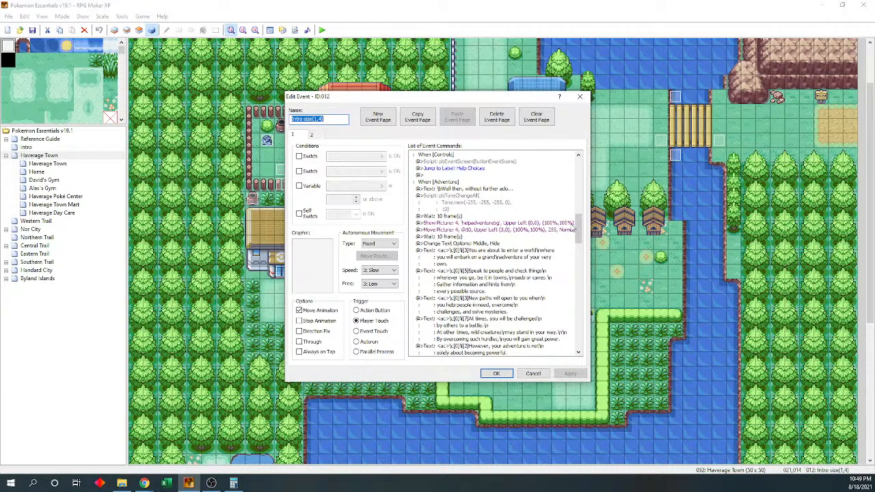
{"action": "scroll", "coordinate": [579, 224], "scroll_direction": "up", "scroll_amount": 5}
{"action": "left_click", "coordinate": [497, 204]}
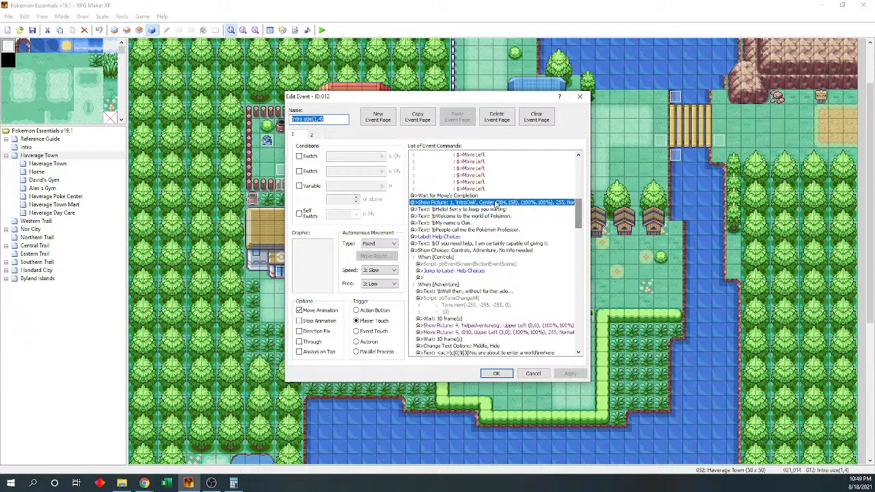
{"action": "double_click", "coordinate": [497, 204]}
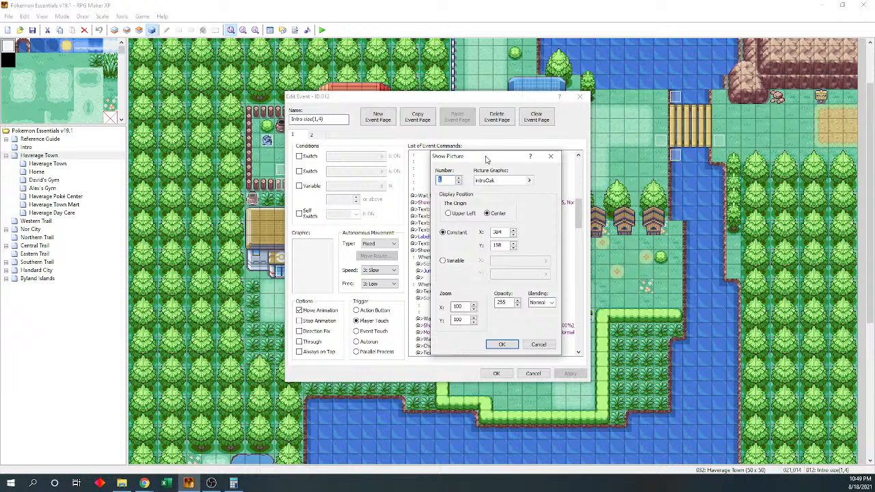
{"action": "left_click_drag", "start_coordinate": [487, 159], "coordinate": [459, 162]}
{"action": "left_click_drag", "start_coordinate": [475, 235], "coordinate": [458, 238]}
{"action": "type", "text": "400"}
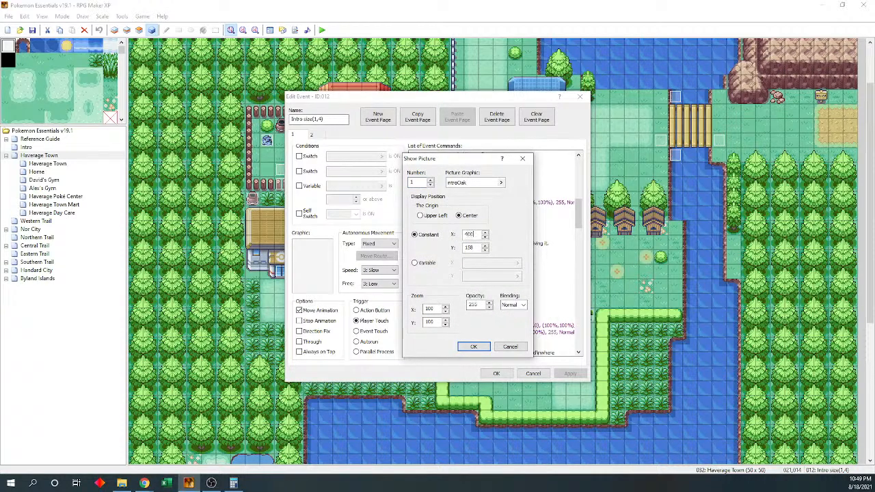
{"action": "key", "text": "Tab"}
{"action": "type", "text": "200"}
Set the introOak picture's zoom to 150 and accept the picture and event changes
{"action": "double_click", "coordinate": [429, 309]}
{"action": "type", "text": "150"}
{"action": "key", "text": "Tab"}
{"action": "left_click", "coordinate": [464, 349]}
{"action": "left_click", "coordinate": [496, 374]}
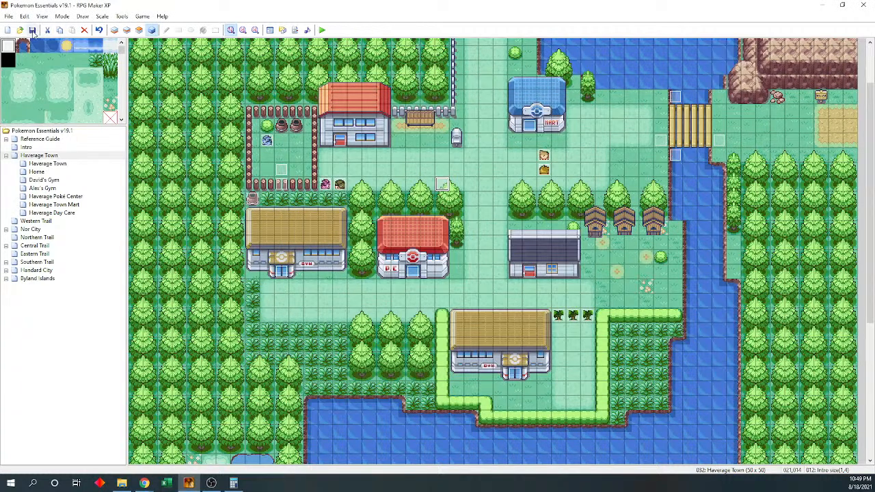
Start a playtest, continue the Haverage Town save and walk the player into the professor's intro trigger
{"action": "left_click", "coordinate": [322, 30]}
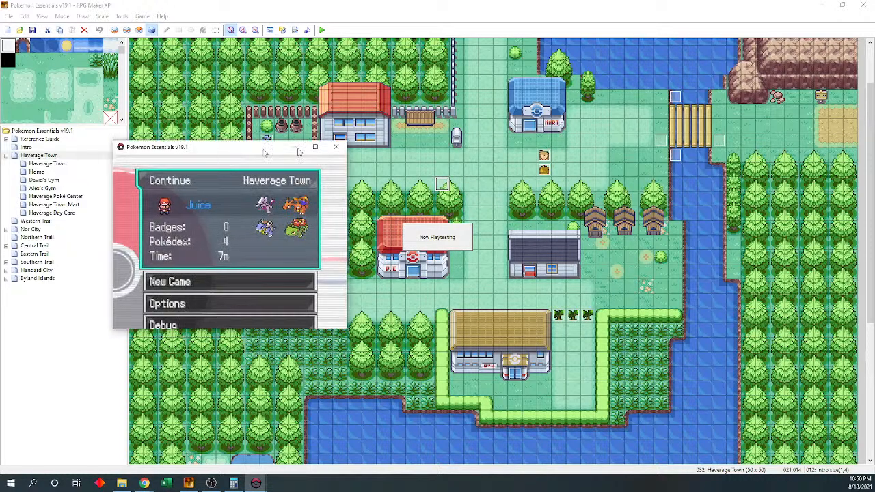
{"action": "left_click_drag", "start_coordinate": [266, 150], "coordinate": [511, 162]}
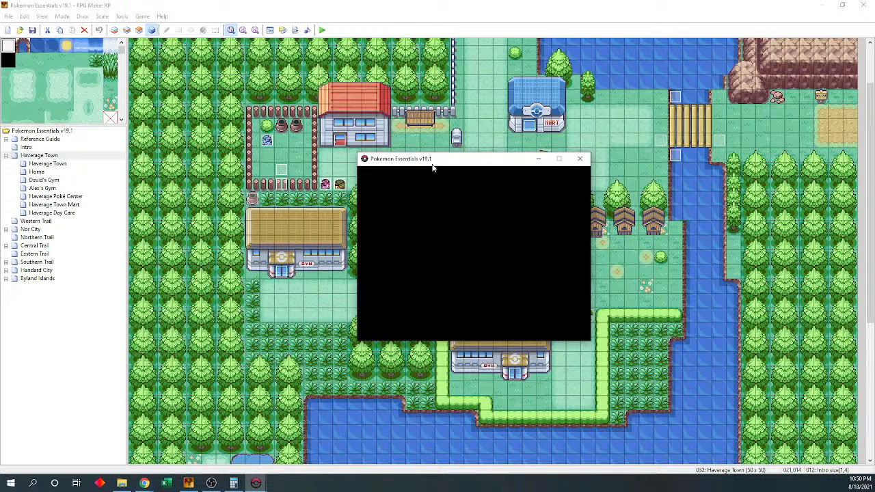
{"action": "key", "text": "Right"}
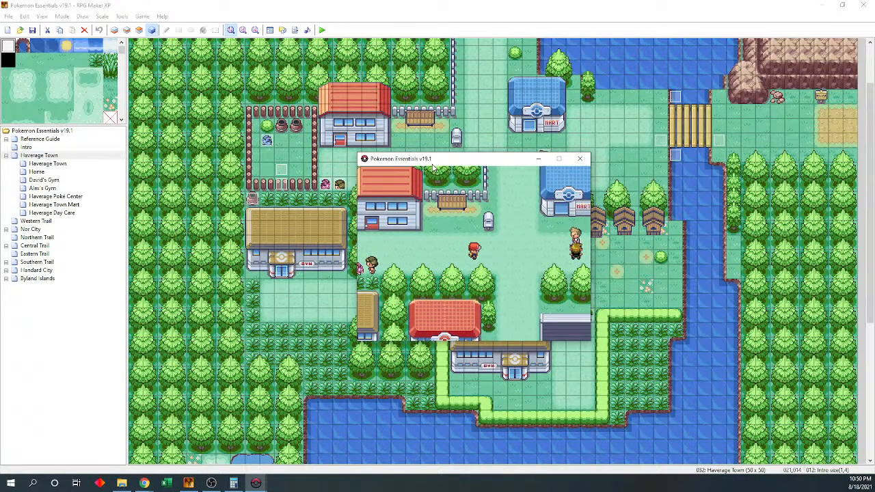
{"action": "key", "text": "Up"}
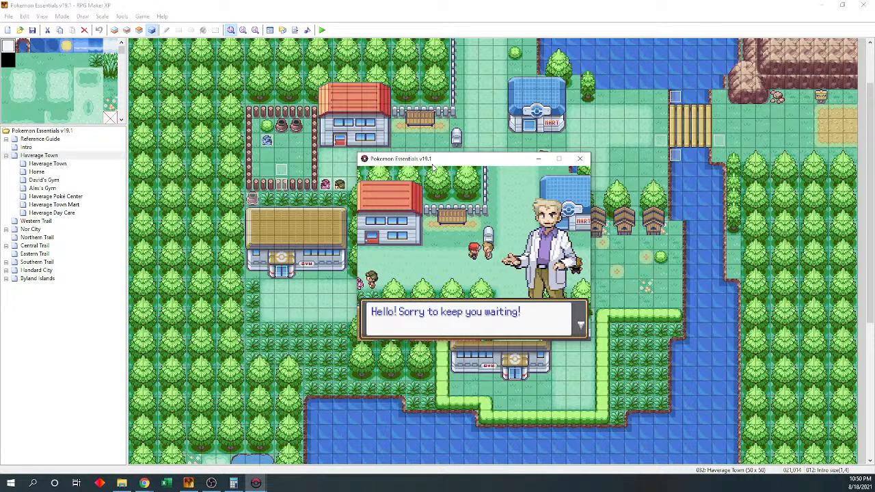
Advance the professor's dialogue from his greeting to the help choices
{"action": "key", "text": "Return"}
{"action": "key", "text": "Return"}
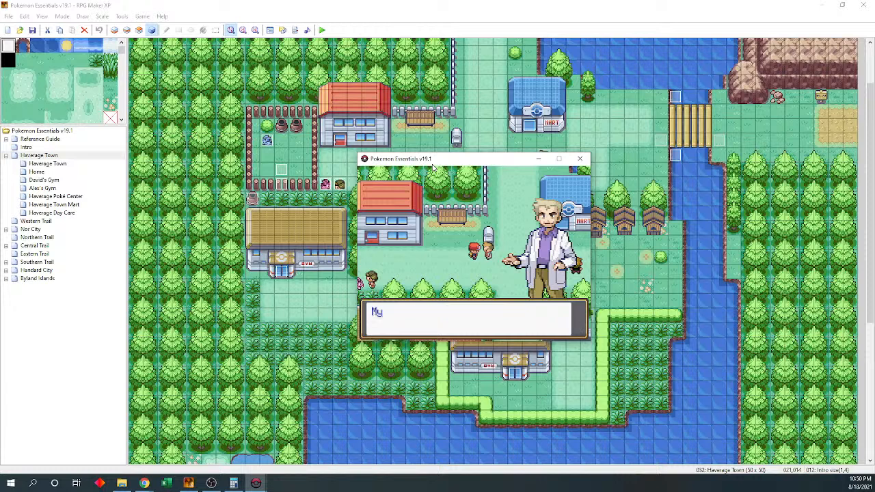
{"action": "key", "text": "Return"}
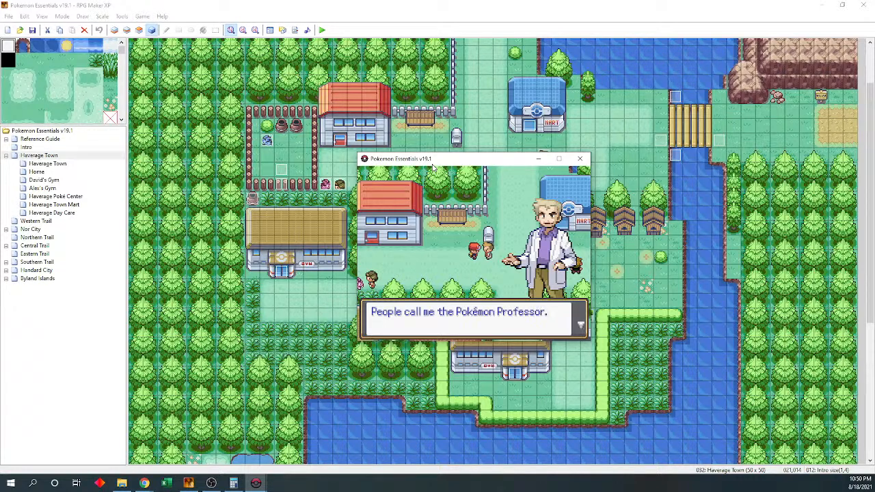
{"action": "key", "text": "Return"}
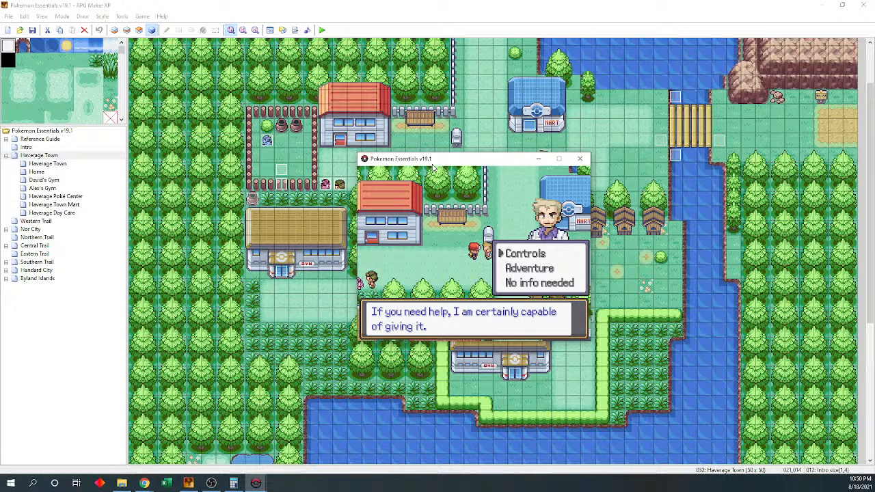
Choose "No info needed" among the professor's help options and continue to the line about people and Pokémon living together
{"action": "key", "text": "Up"}
{"action": "key", "text": "Up"}
{"action": "key", "text": "Up"}
{"action": "key", "text": "Down"}
{"action": "key", "text": "Down"}
{"action": "key", "text": "Return"}
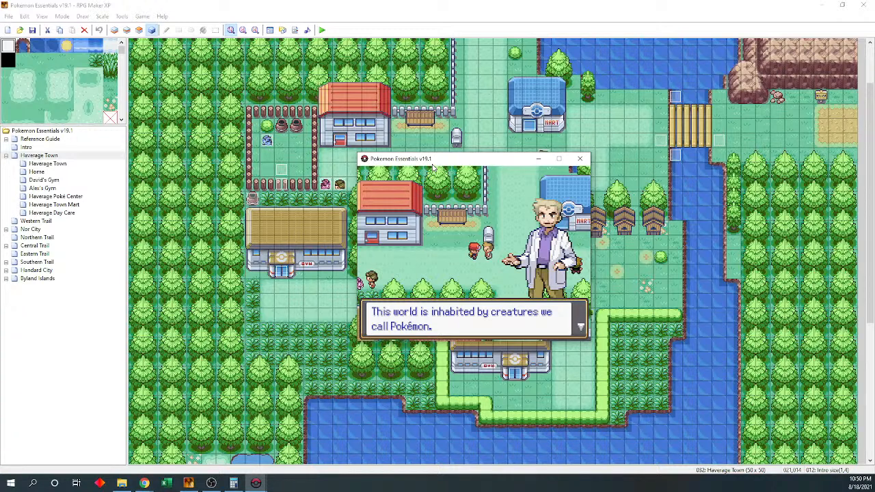
{"action": "key", "text": "Return"}
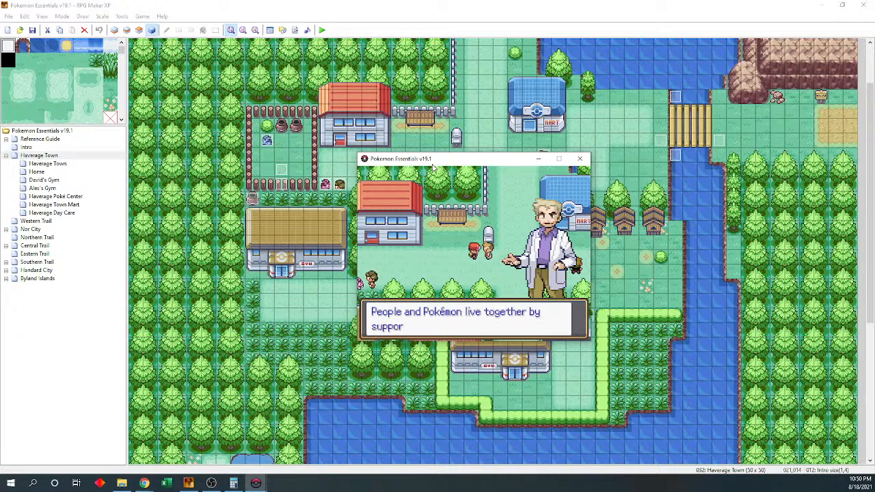
End the playtest and save the project
{"action": "left_click", "coordinate": [579, 159]}
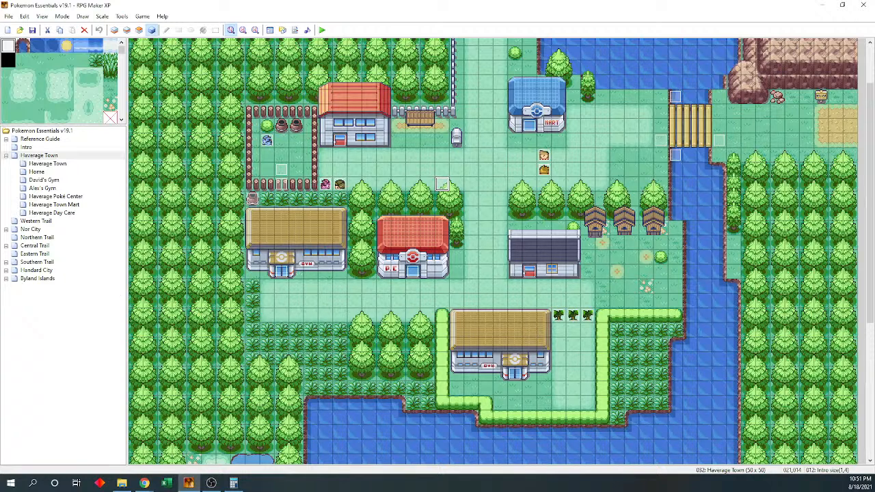
{"action": "left_click", "coordinate": [32, 30]}
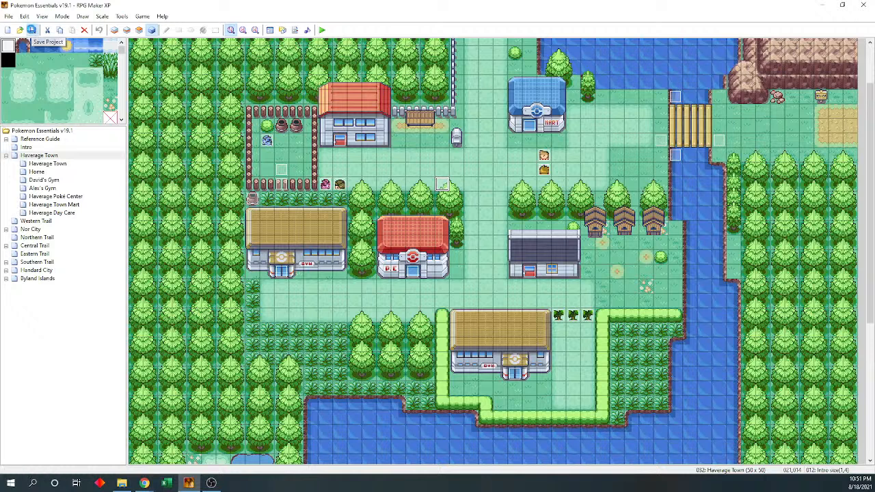